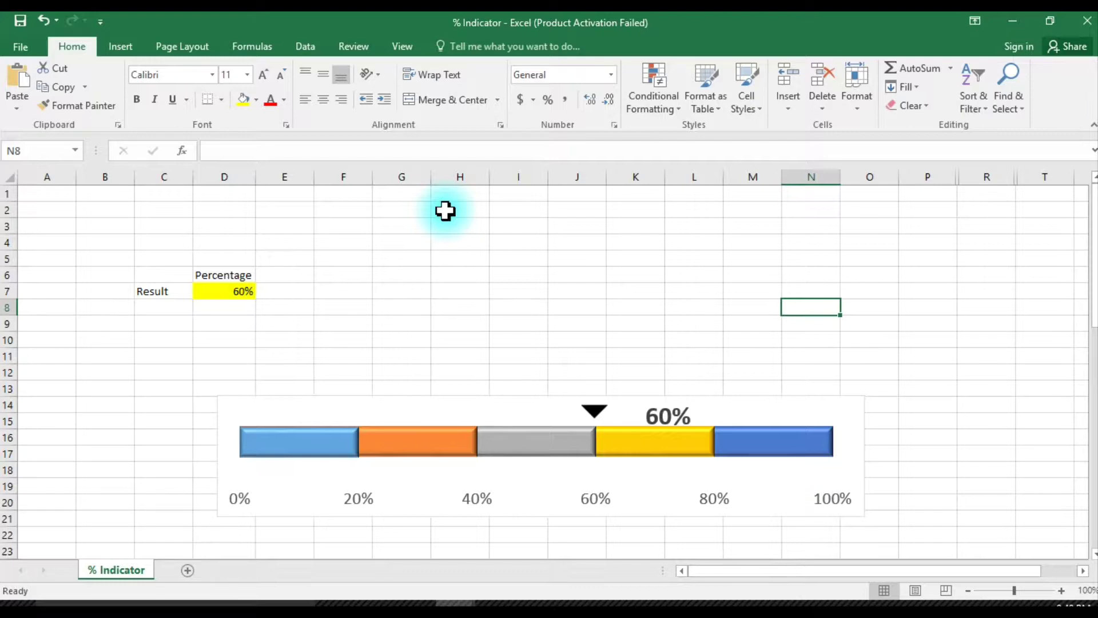
- Set the Result value in D7 to 65% from its dropdown list
{"action": "key", "text": "Left"}
{"action": "key", "text": "Left"}
{"action": "key", "text": "Left"}
{"action": "key", "text": "Left"}
{"action": "key", "text": "Left"}
{"action": "key", "text": "Left"}
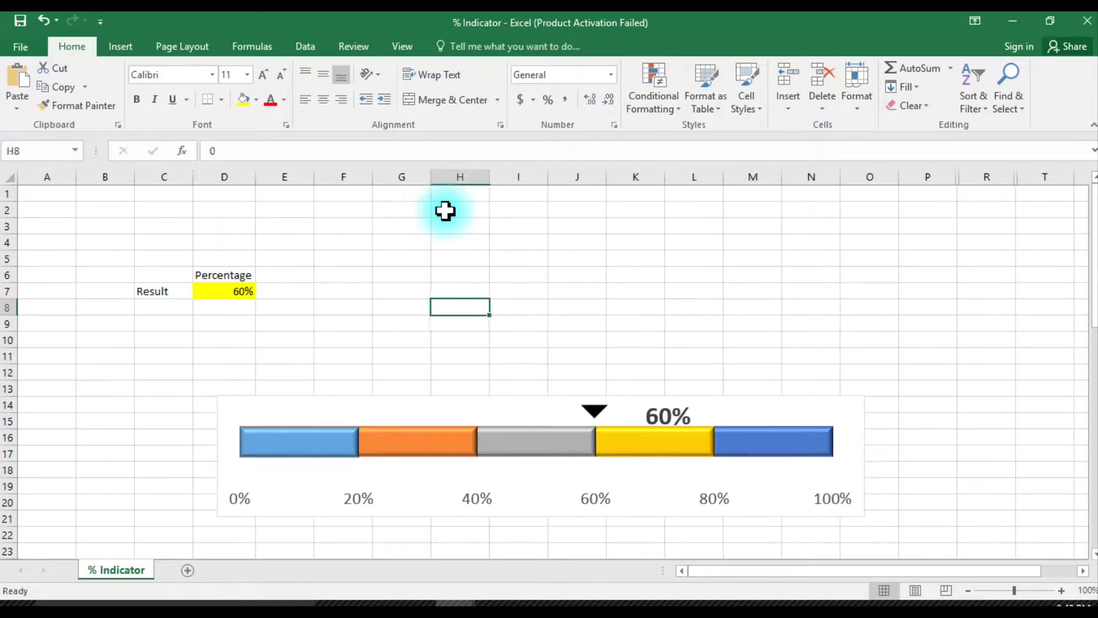
{"action": "key", "text": "Left"}
{"action": "key", "text": "Left"}
{"action": "key", "text": "Left"}
{"action": "key", "text": "Left"}
{"action": "key", "text": "Up"}
{"action": "key", "text": "Up"}
{"action": "key", "text": "Down"}
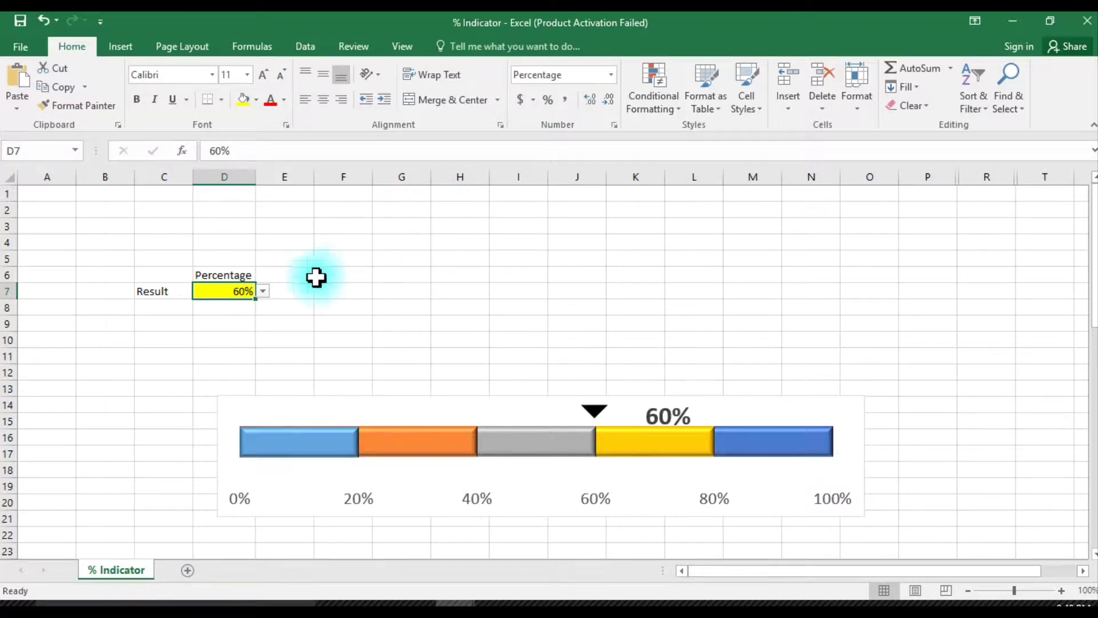
{"action": "left_click", "coordinate": [263, 291]}
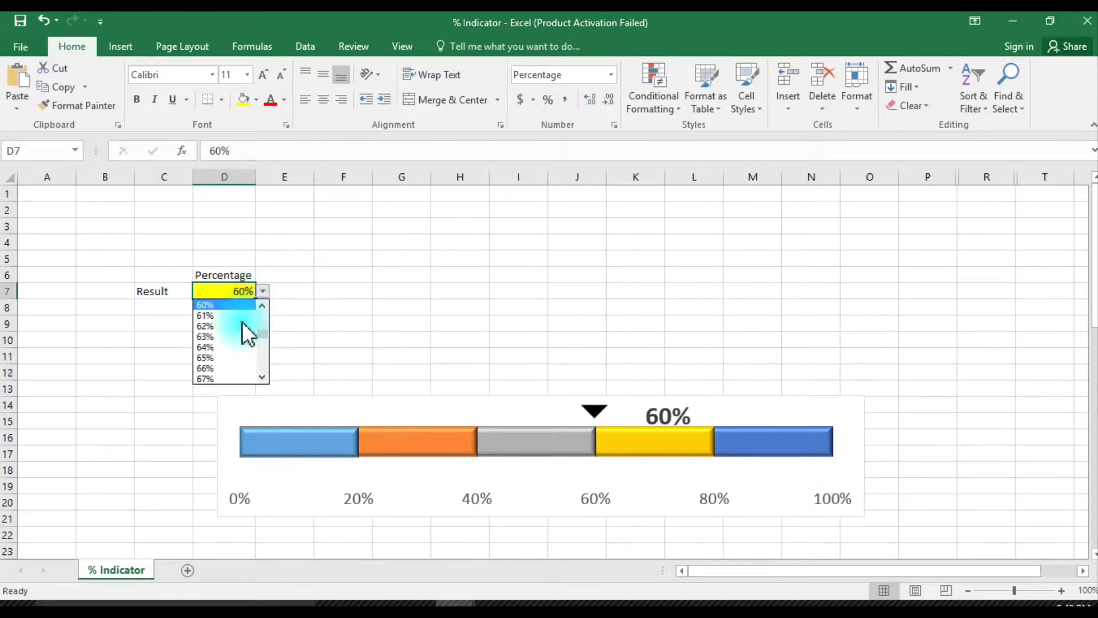
{"action": "left_click", "coordinate": [205, 360]}
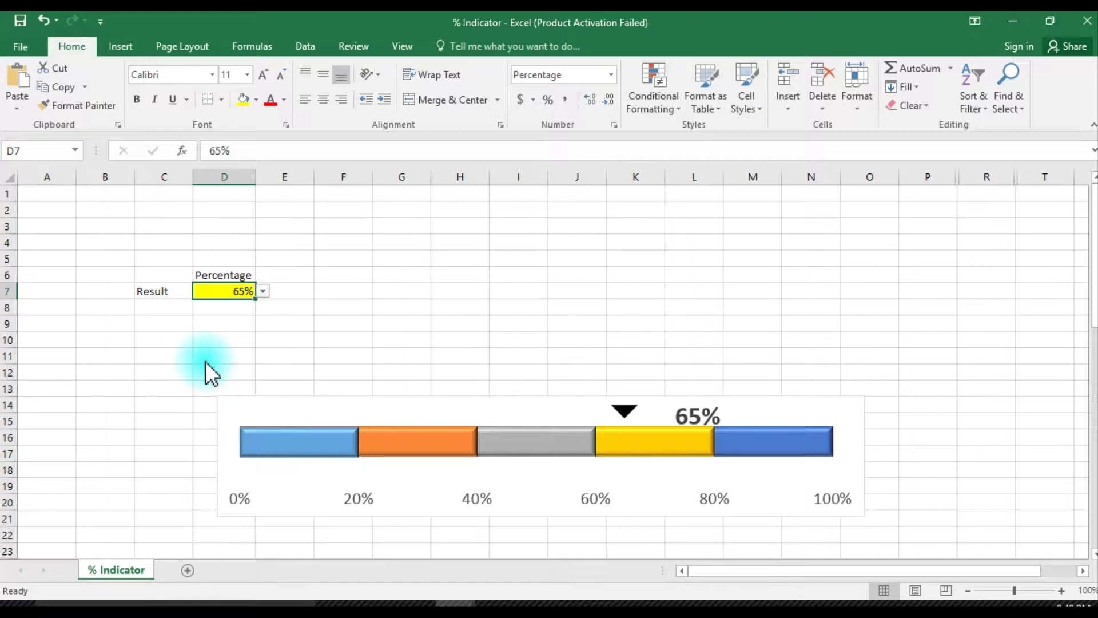
- Change the Result value to 55% so the marker and label move there
{"action": "left_click", "coordinate": [263, 292]}
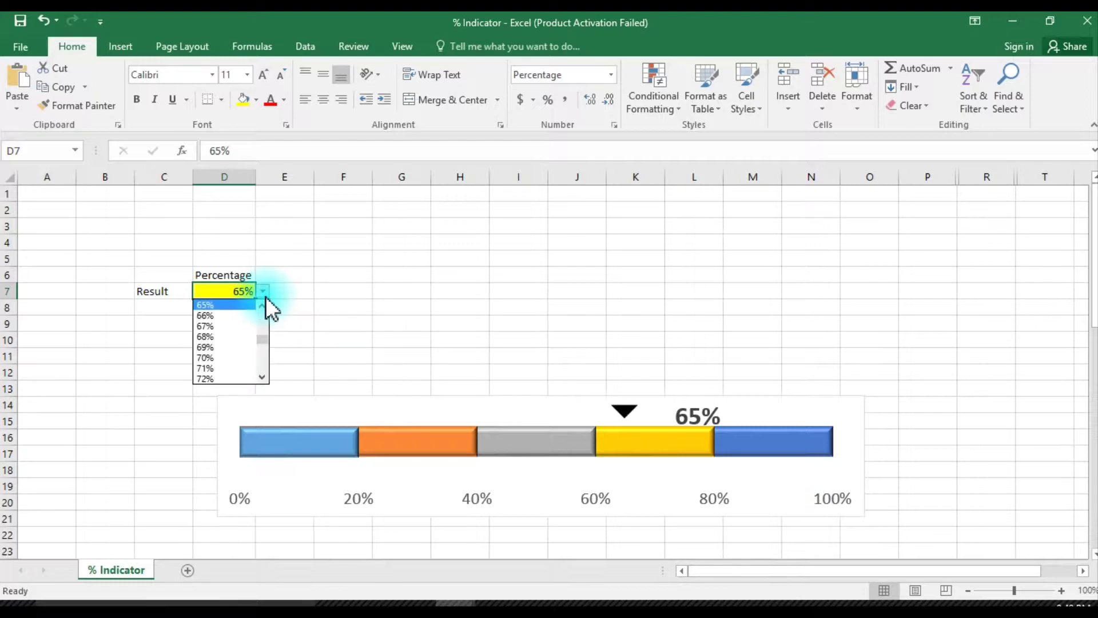
{"action": "left_click", "coordinate": [262, 304]}
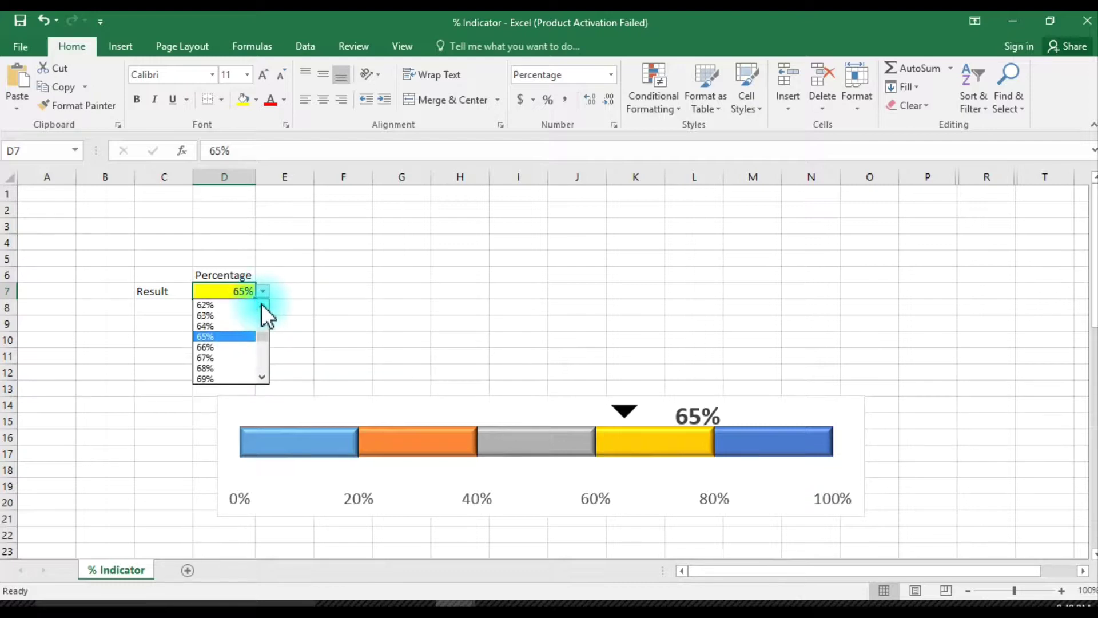
{"action": "left_click", "coordinate": [202, 326]}
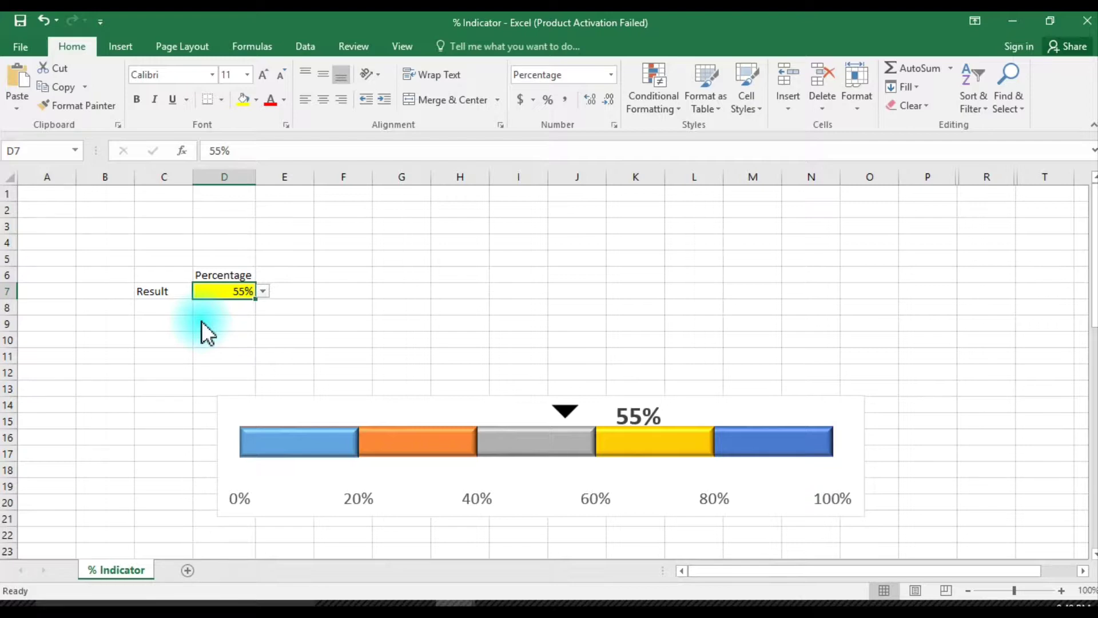
{"action": "scroll", "coordinate": [475, 279], "scroll_direction": "down", "scroll_amount": 2}
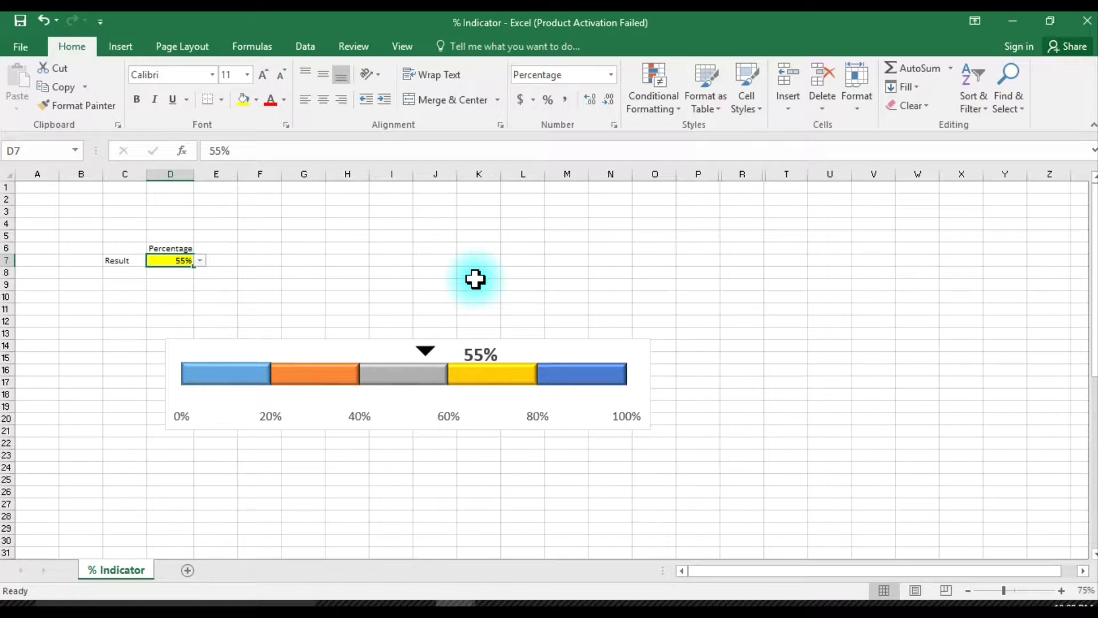
- Add Sheet4 and enter the heading 'Slicer' in cell D4
{"action": "left_click", "coordinate": [189, 570]}
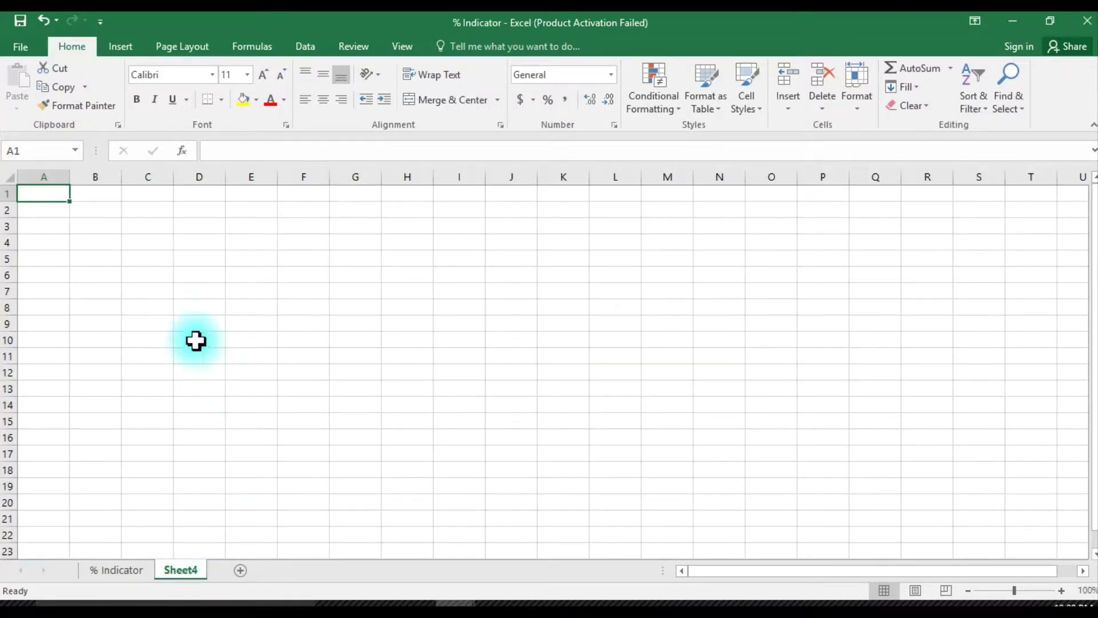
{"action": "left_click", "coordinate": [188, 244]}
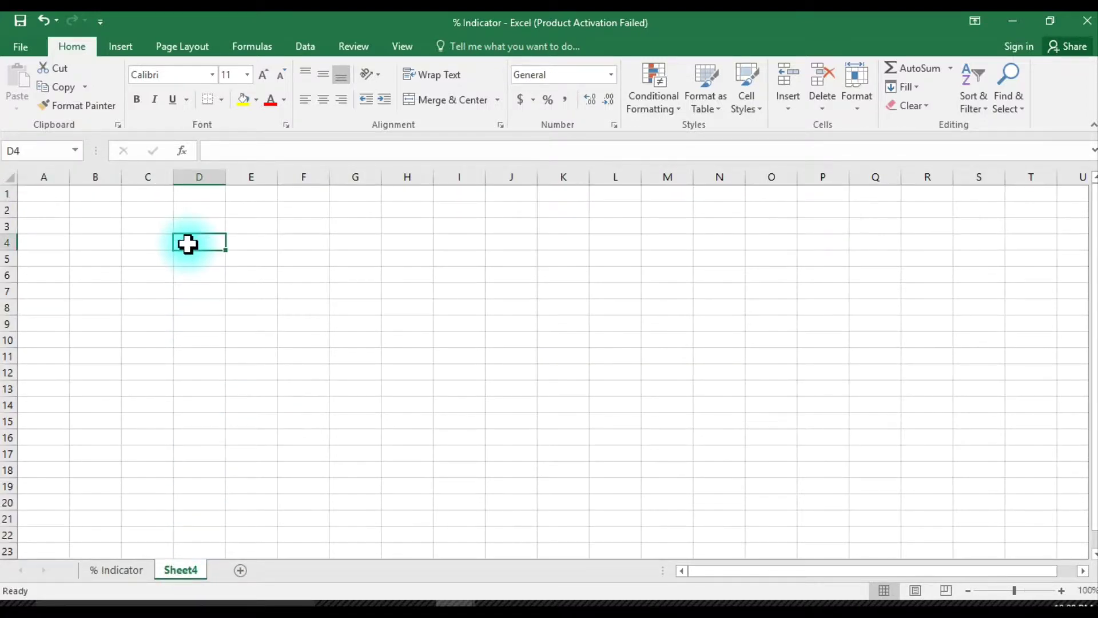
{"action": "type", "text": "Sli"}
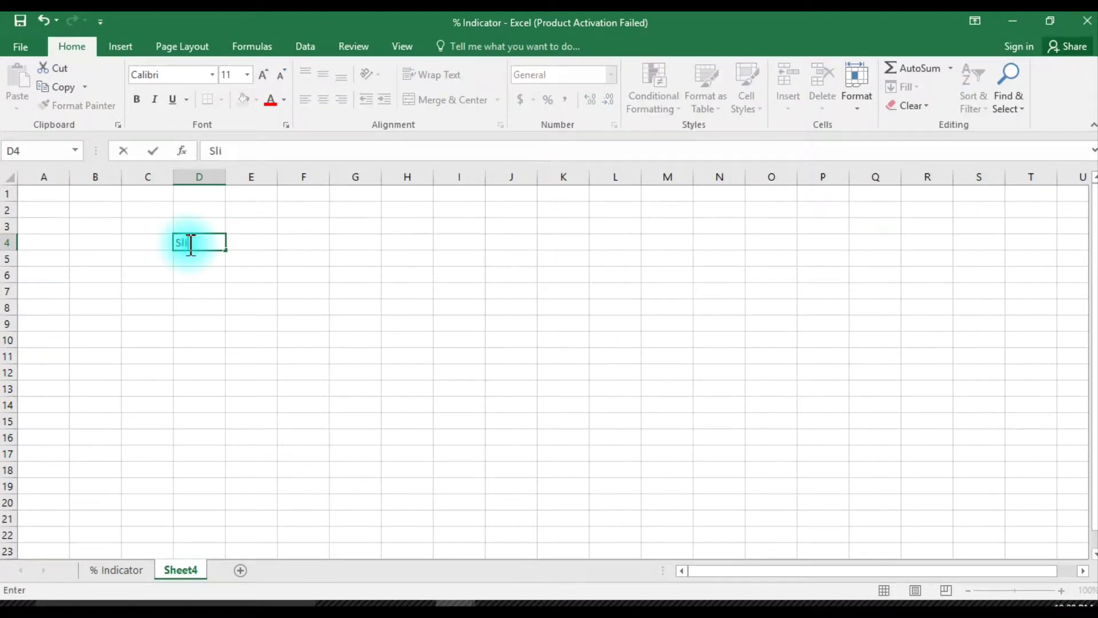
{"action": "type", "text": "cer"}
{"action": "key", "text": "Return"}
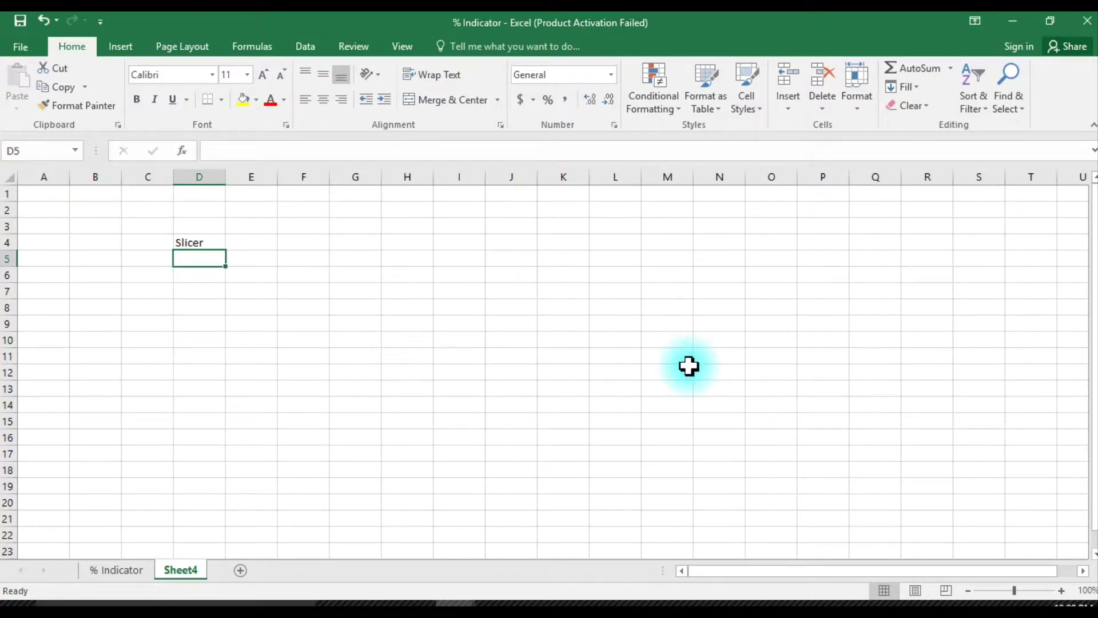
- Check the % Indicator sheet, then return to Sheet4
{"action": "key", "text": "ctrl+Page_Up"}
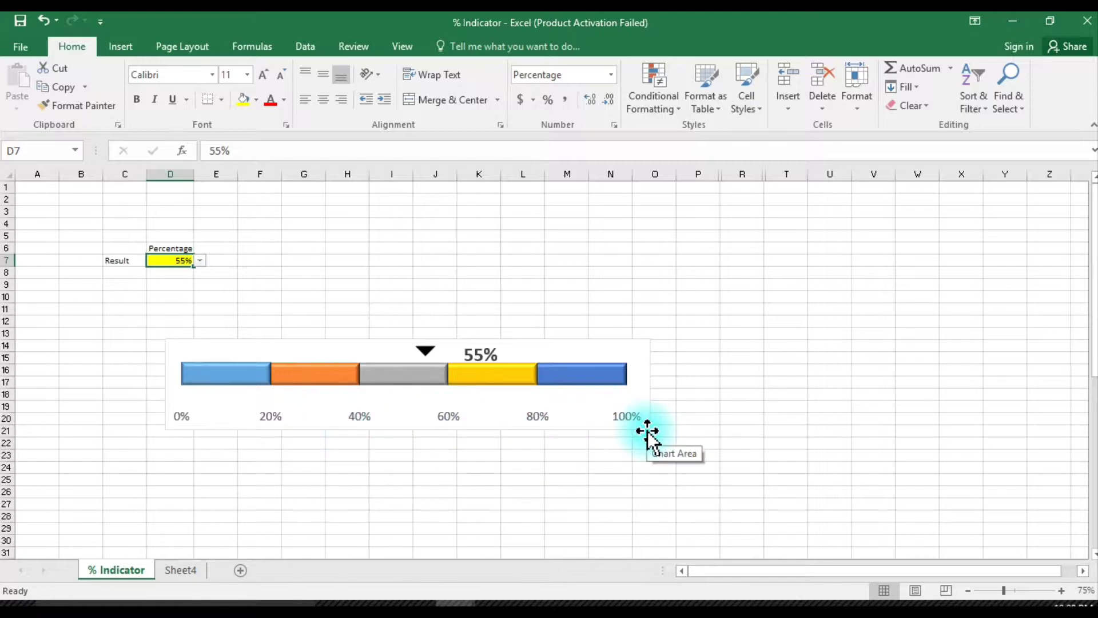
{"action": "scroll", "coordinate": [648, 431], "scroll_direction": "down", "scroll_amount": 10}
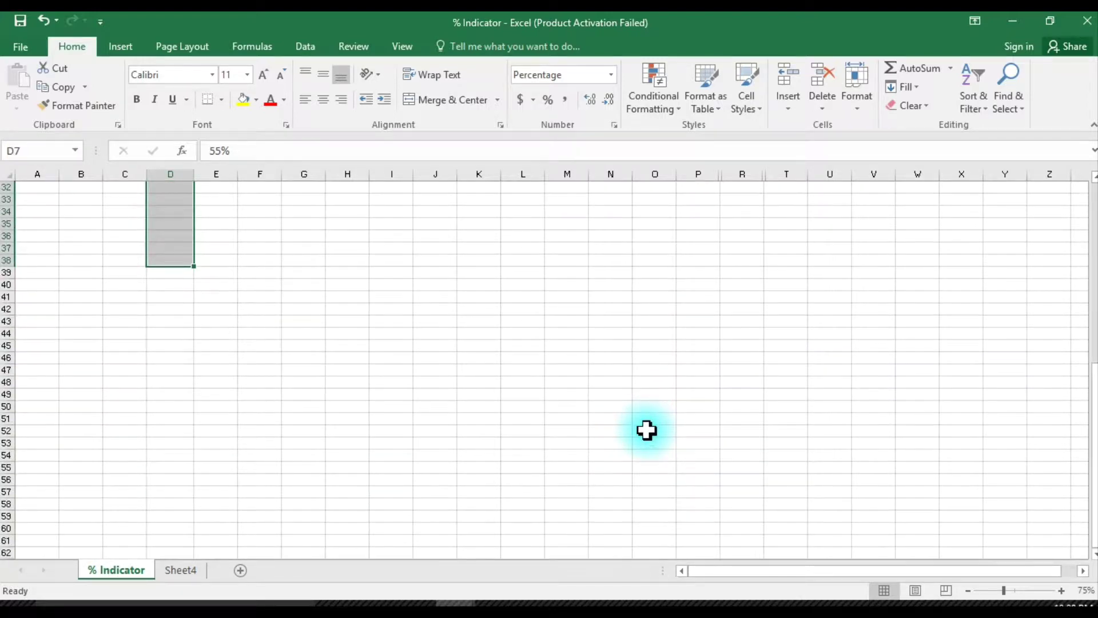
{"action": "scroll", "coordinate": [647, 431], "scroll_direction": "up", "scroll_amount": 9}
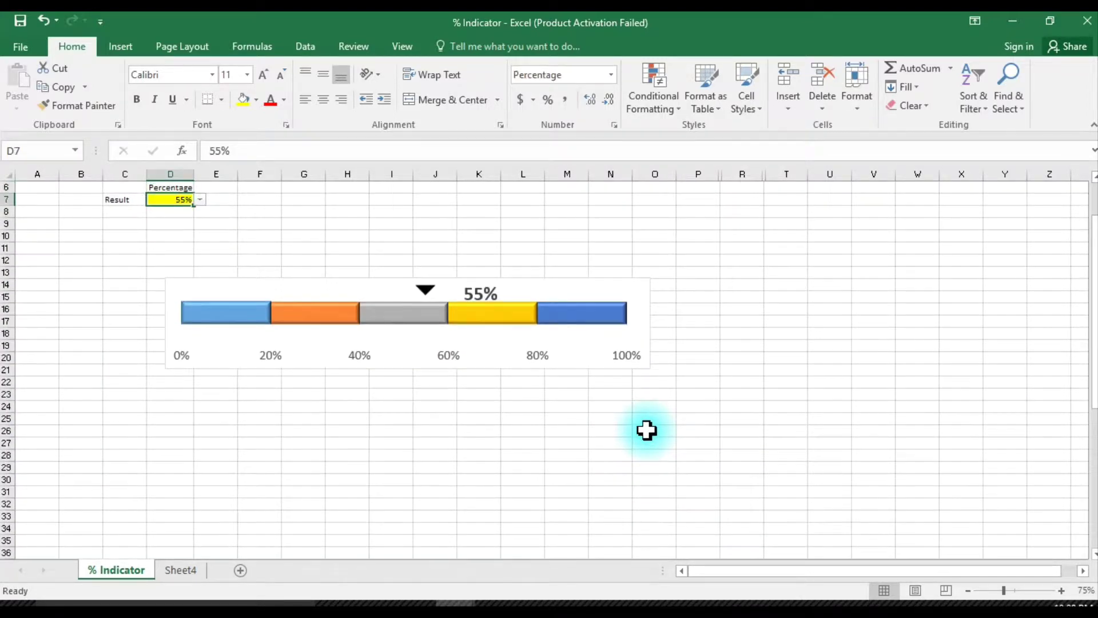
{"action": "key", "text": "ctrl+Page_Down"}
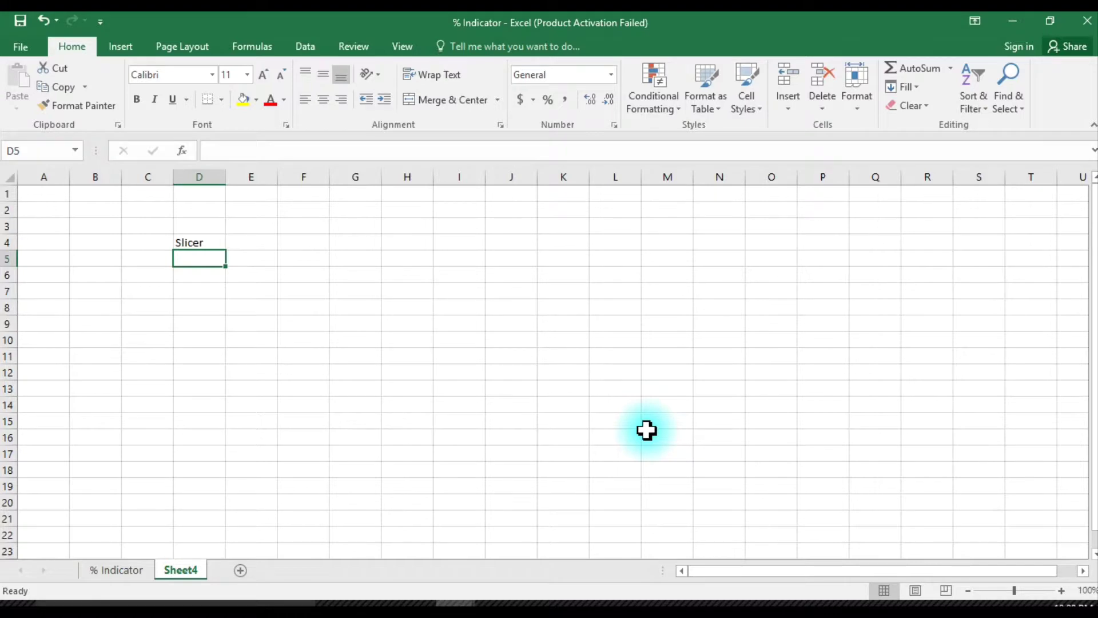
- Fill D5:D9 with 20% each, clearing the extra value from D10
{"action": "key", "text": "shift+Down"}
{"action": "key", "text": "shift+Down"}
{"action": "key", "text": "shift+Down"}
{"action": "key", "text": "shift+Down"}
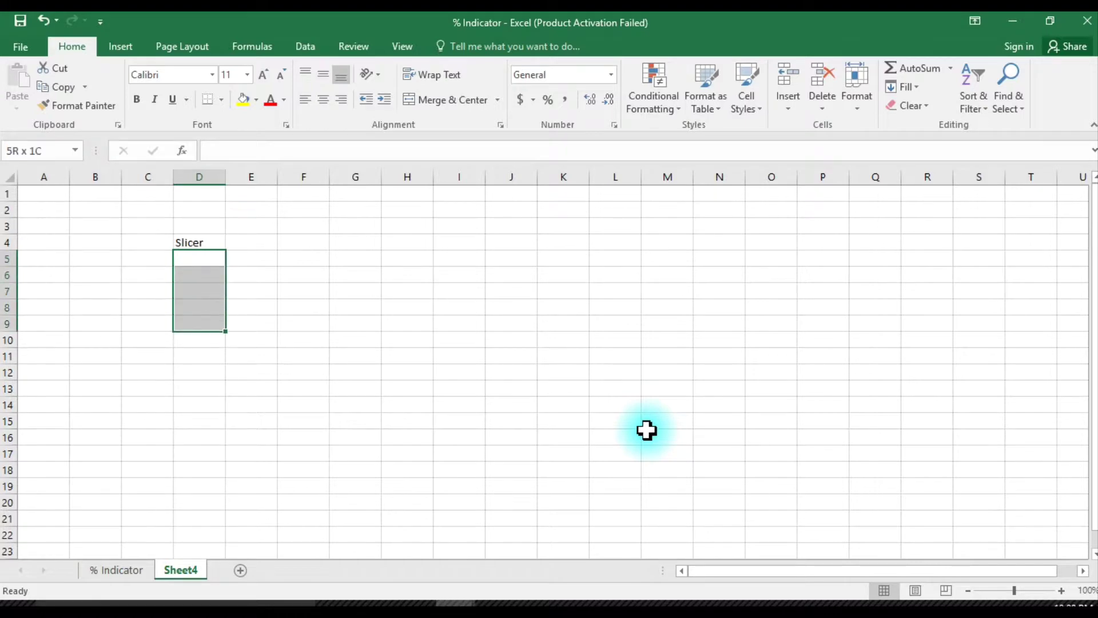
{"action": "key", "text": "shift+Down"}
{"action": "type", "text": "2"}
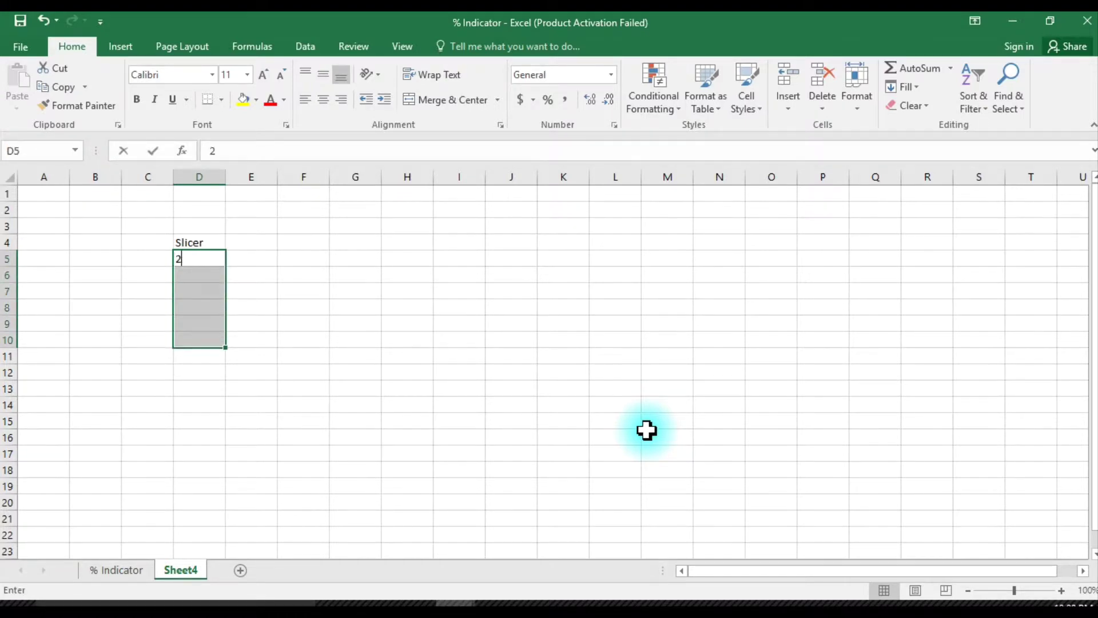
{"action": "type", "text": "0%"}
{"action": "key", "text": "ctrl+Return"}
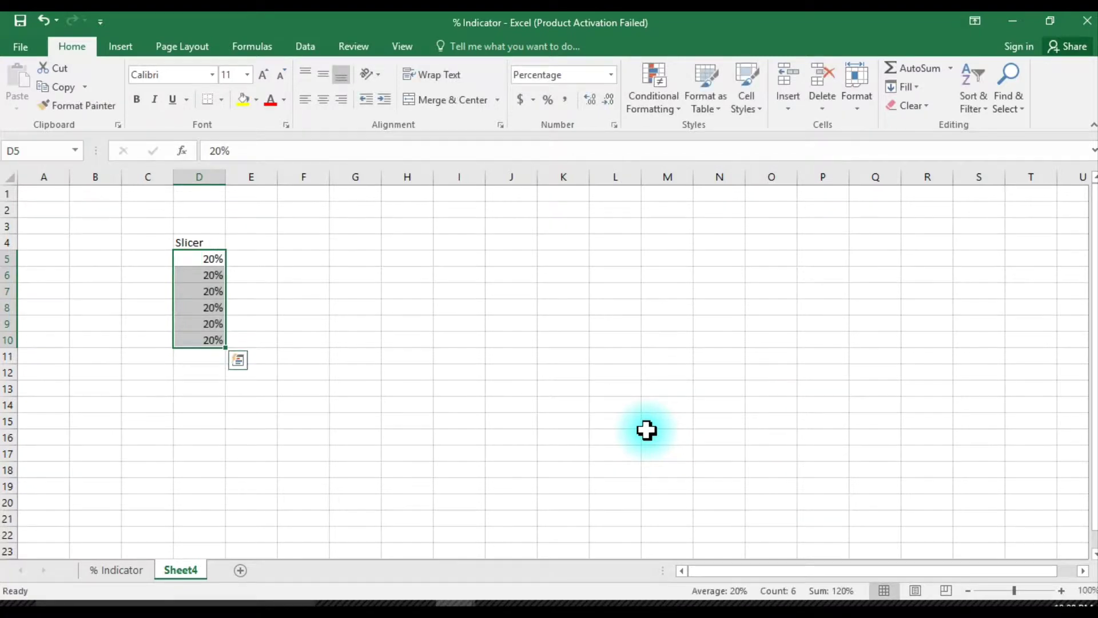
{"action": "key", "text": "Down"}
{"action": "key", "text": "Down"}
{"action": "key", "text": "Down"}
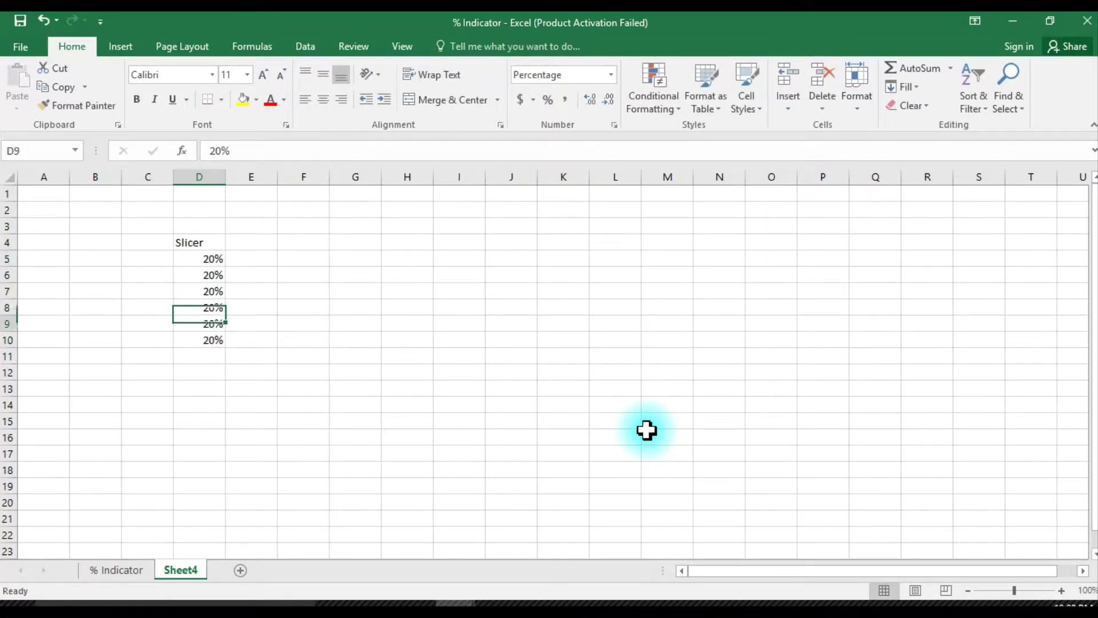
{"action": "key", "text": "Down"}
{"action": "key", "text": "Down"}
{"action": "key", "text": "Delete"}
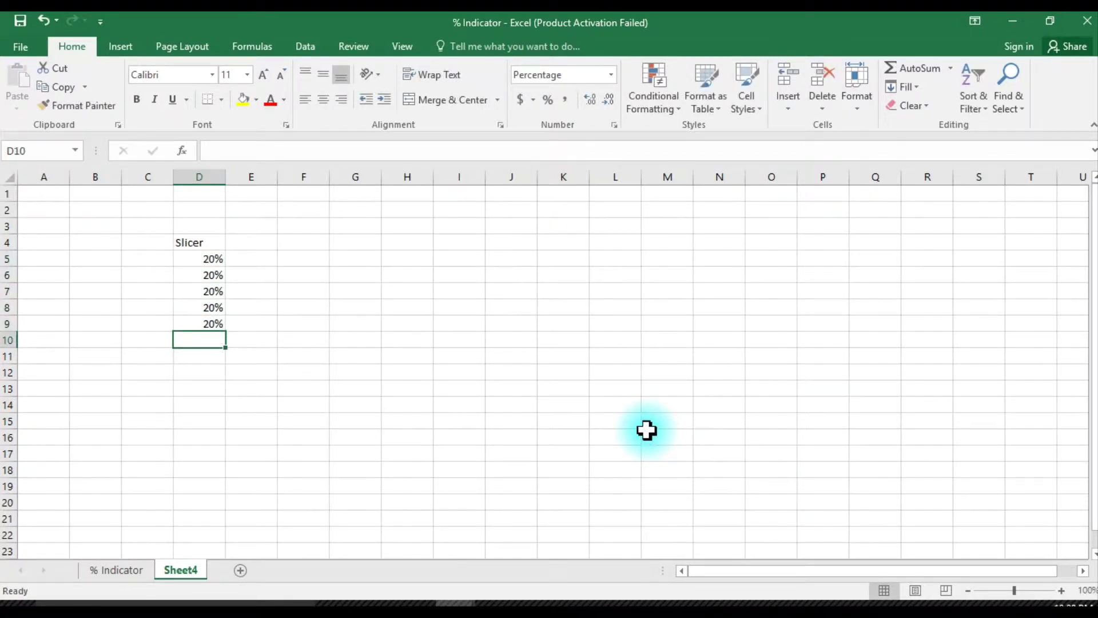
- Enter and then clear a stray 'B' in E4, and select D4:D9
{"action": "key", "text": "Up"}
{"action": "key", "text": "Up"}
{"action": "key", "text": "Up"}
{"action": "key", "text": "Up"}
{"action": "key", "text": "Up"}
{"action": "key", "text": "Up"}
{"action": "key", "text": "Right"}
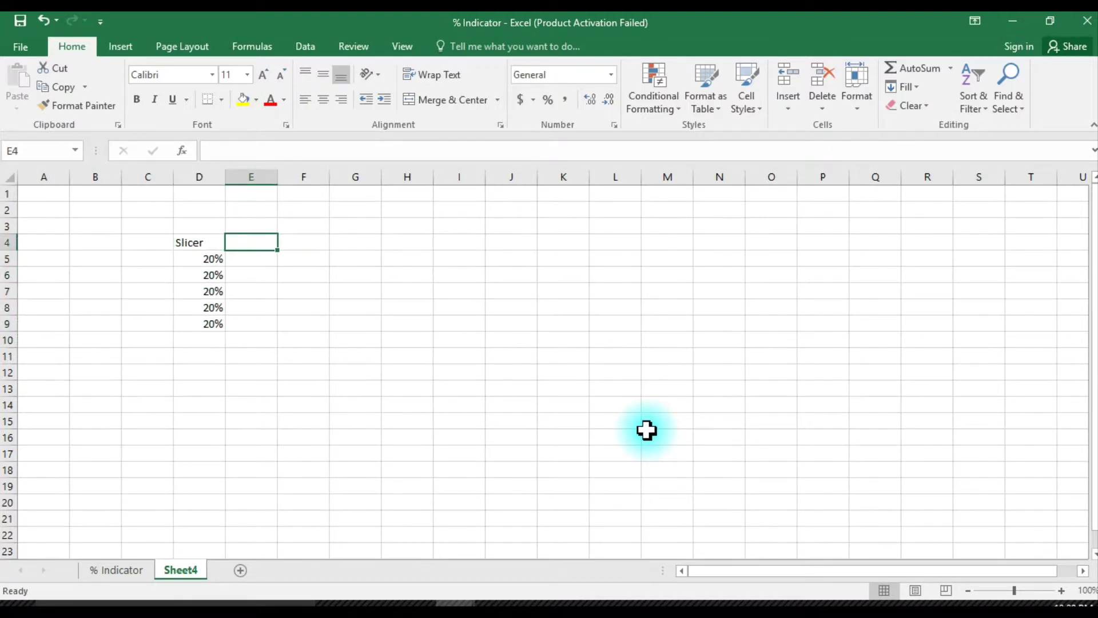
{"action": "type", "text": "B"}
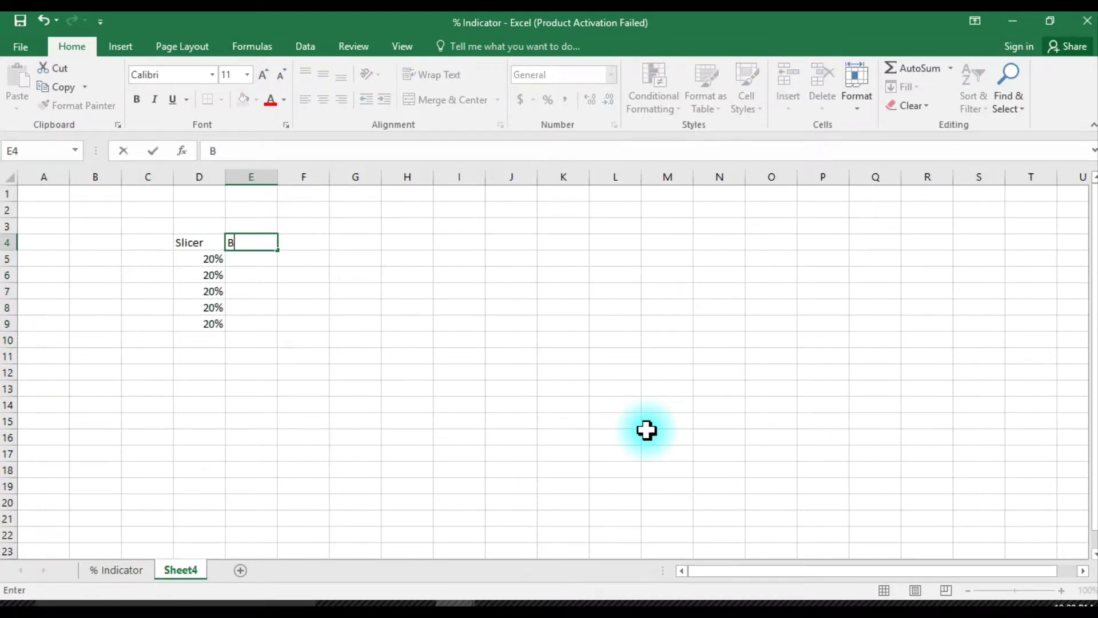
{"action": "key", "text": "Return"}
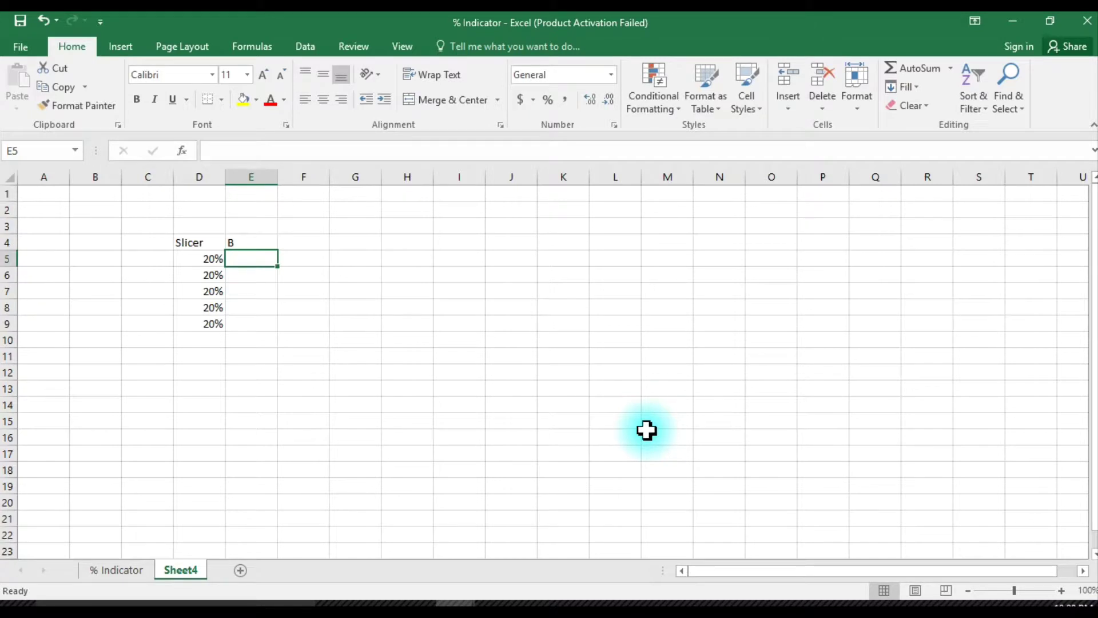
{"action": "key", "text": "Up"}
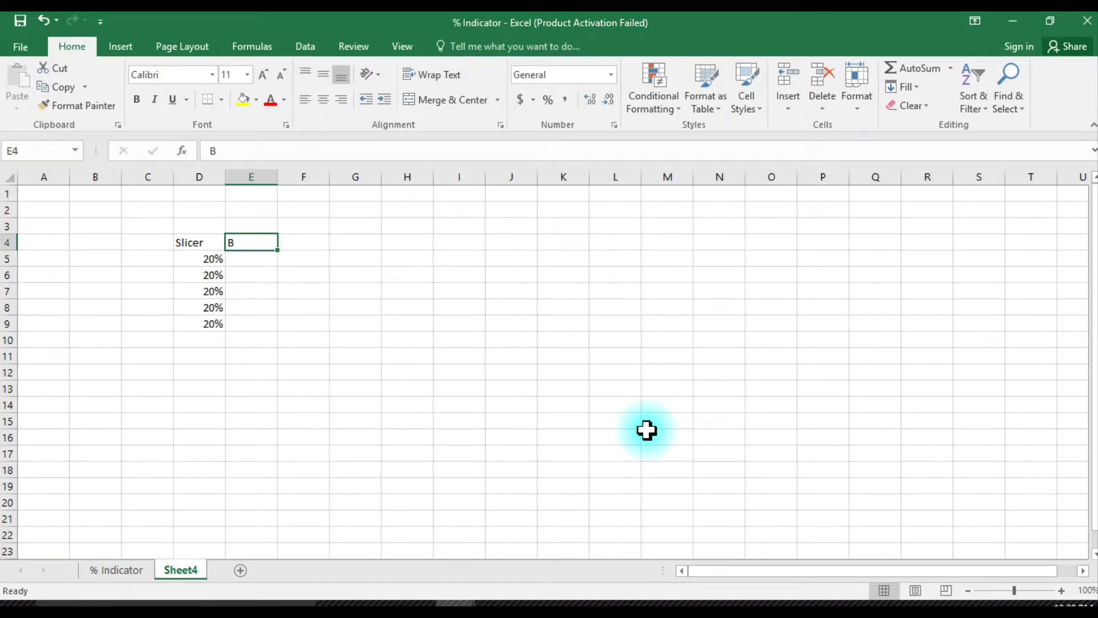
{"action": "key", "text": "Delete"}
{"action": "key", "text": "Left"}
{"action": "key", "text": "shift+Down"}
{"action": "key", "text": "shift+Down"}
{"action": "key", "text": "shift+Down"}
{"action": "key", "text": "shift+Down"}
{"action": "key", "text": "shift+Down"}
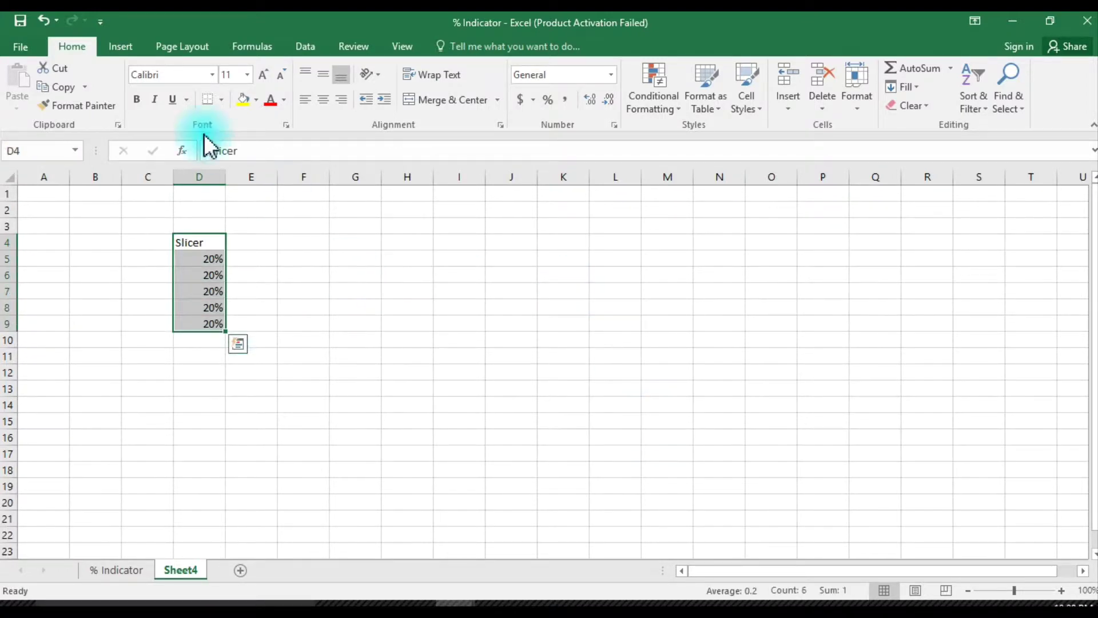
- Insert a Stacked Bar chart with row/column switched into one bar, and remove gridlines
{"action": "left_click", "coordinate": [121, 47]}
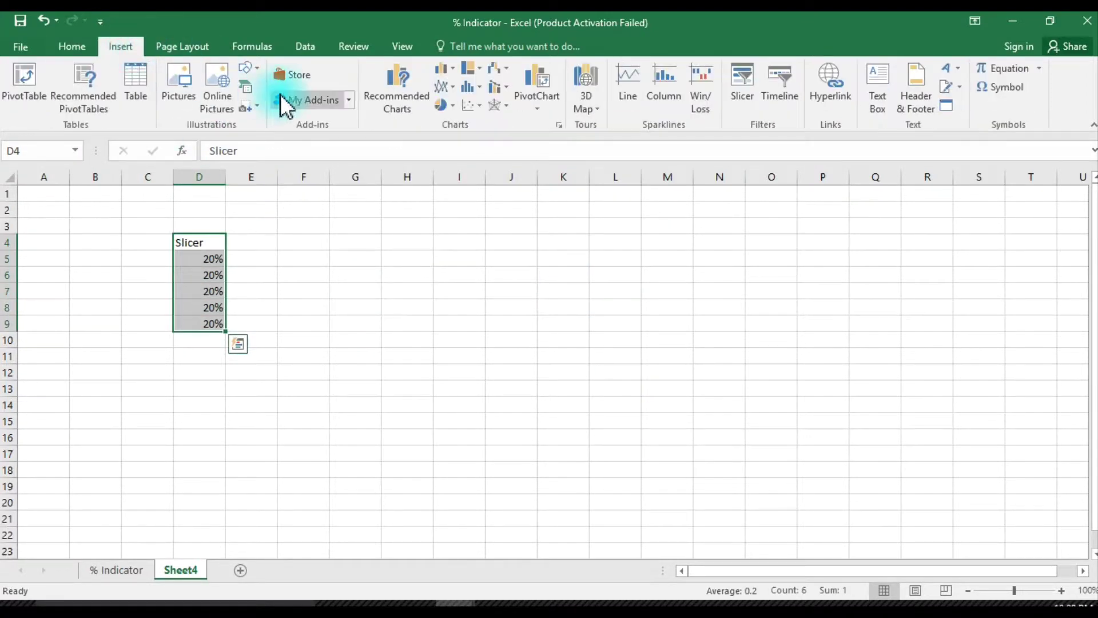
{"action": "left_click", "coordinate": [458, 71]}
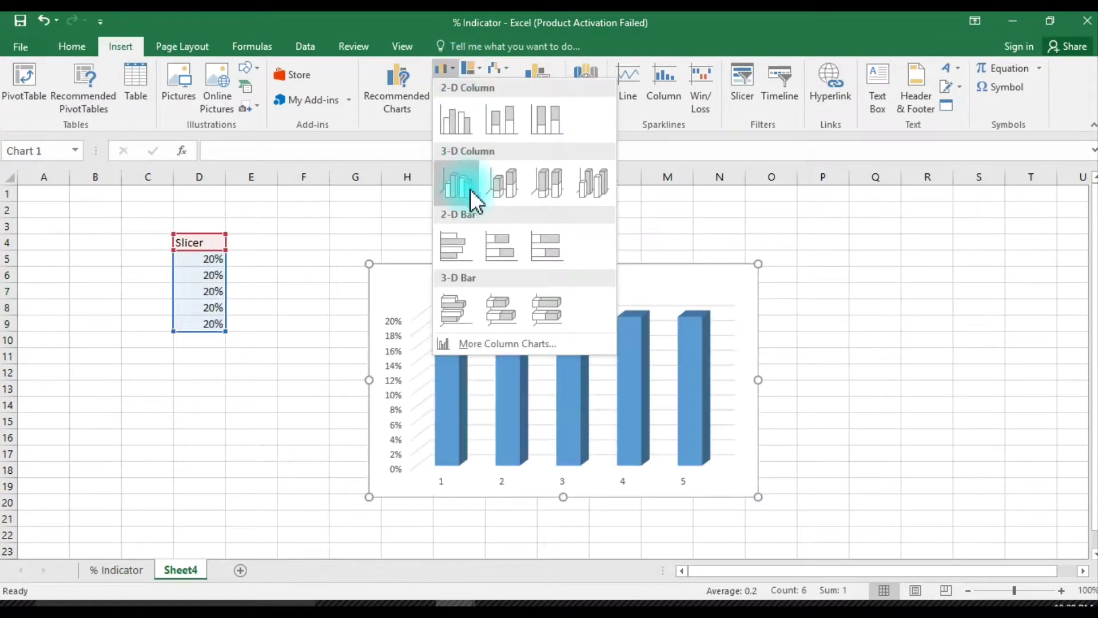
{"action": "left_click", "coordinate": [500, 235]}
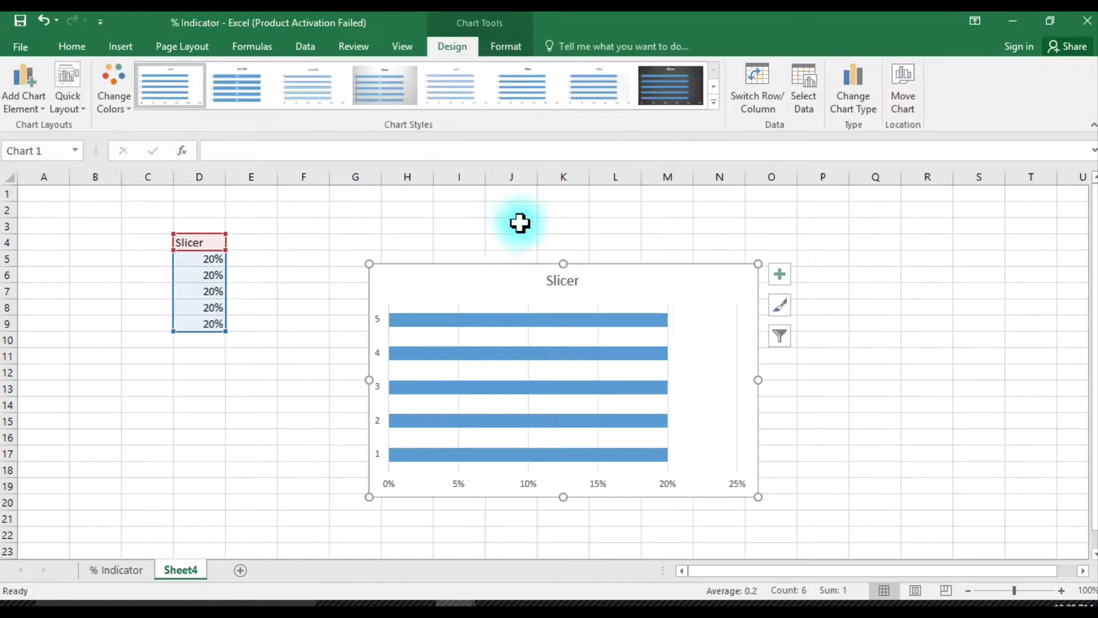
{"action": "left_click", "coordinate": [765, 87]}
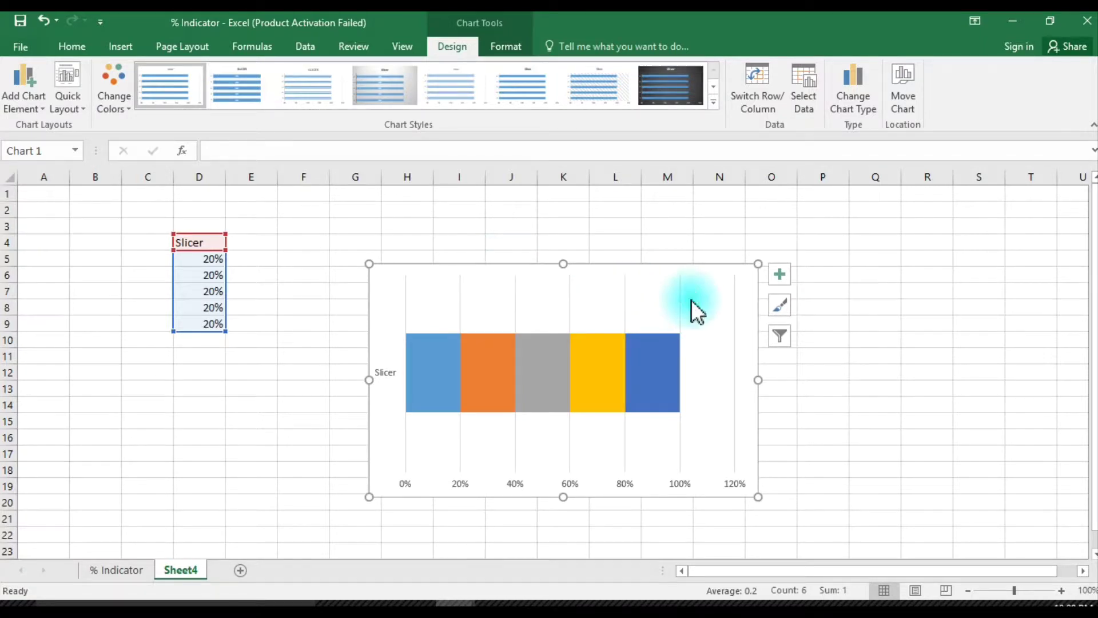
{"action": "left_click", "coordinate": [781, 280]}
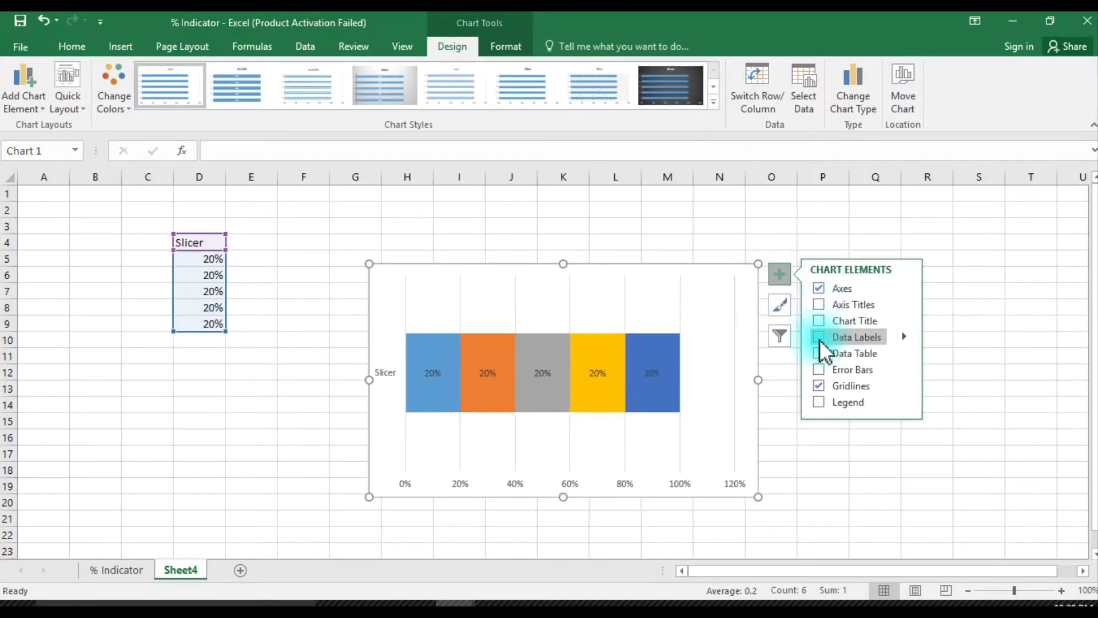
{"action": "left_click", "coordinate": [819, 386]}
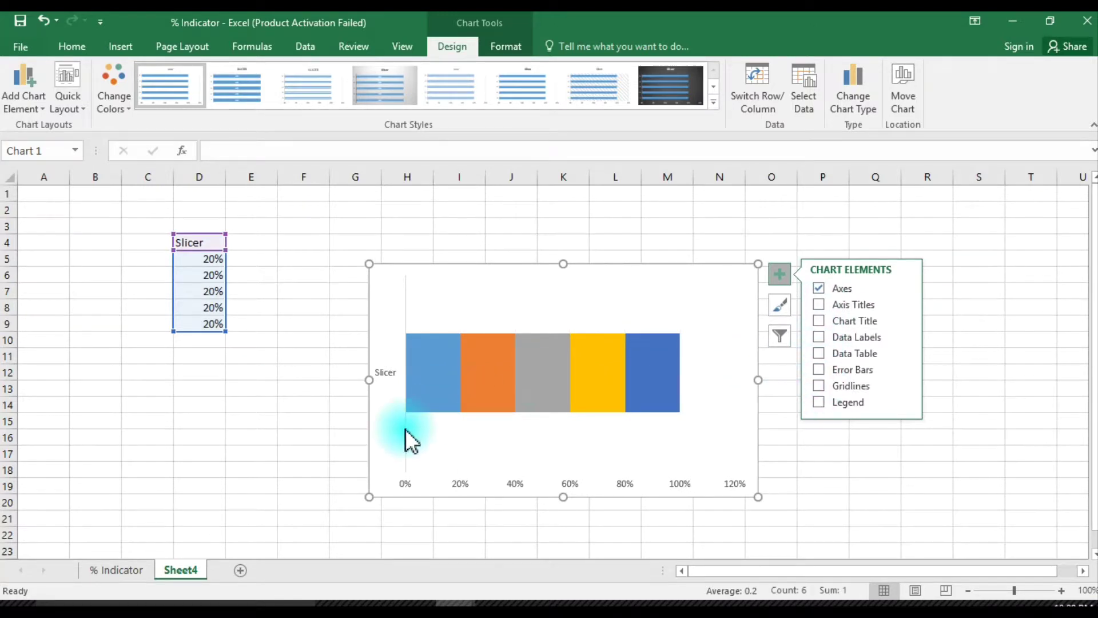
{"action": "left_click", "coordinate": [675, 485]}
- Fix the horizontal axis bounds at minimum 0 and maximum 1.0 in Format Axis
{"action": "right_click", "coordinate": [675, 485]}
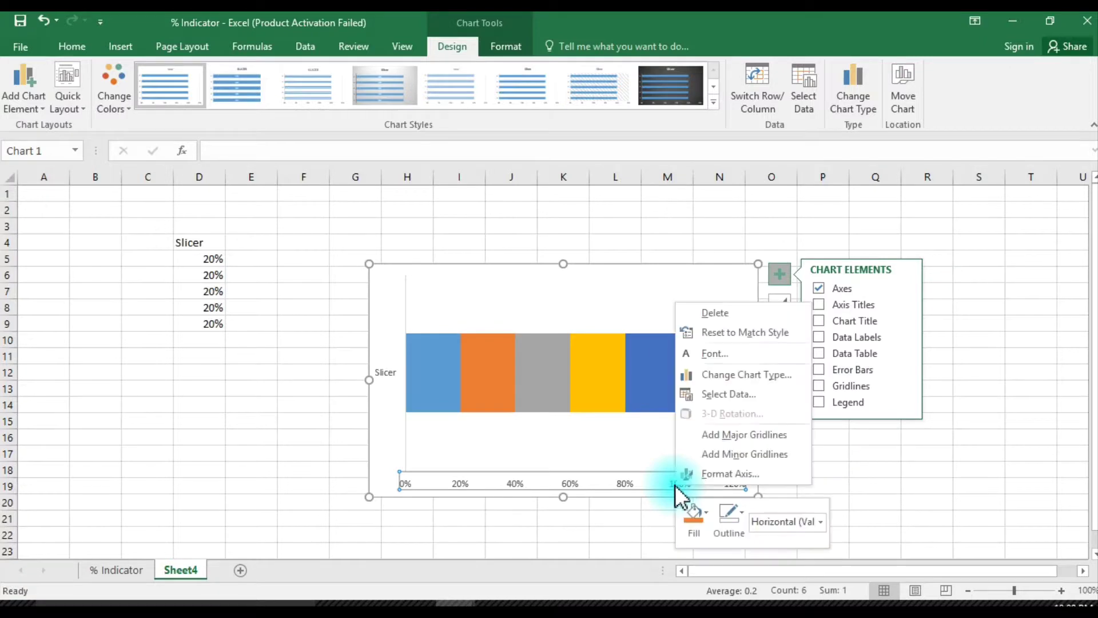
{"action": "left_click", "coordinate": [730, 474]}
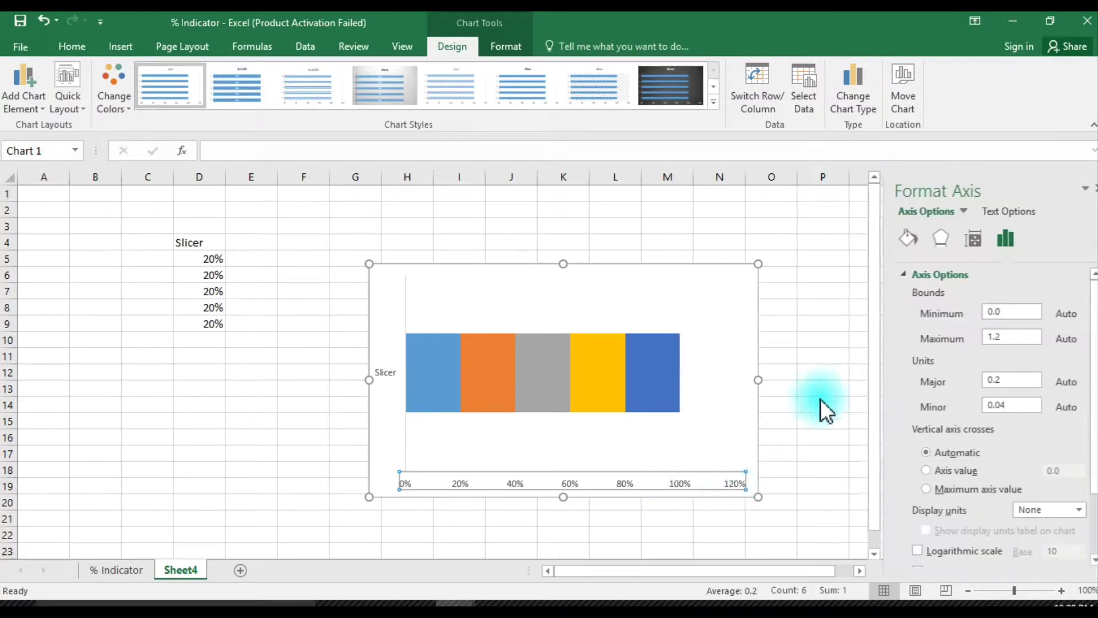
{"action": "left_click", "coordinate": [995, 320]}
{"action": "left_click", "coordinate": [991, 311]}
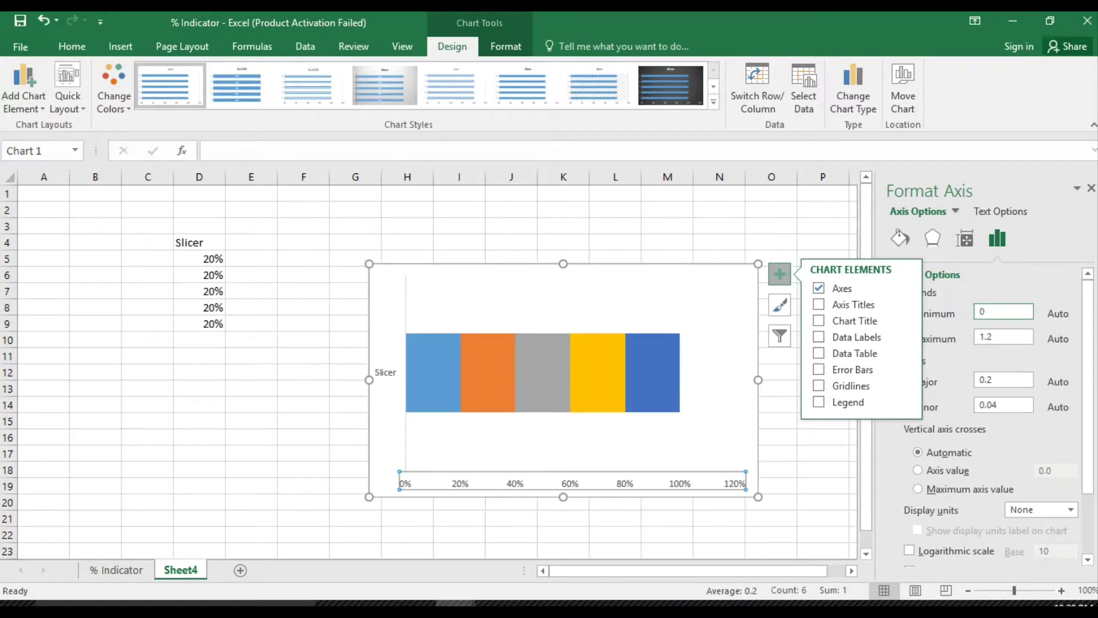
{"action": "key", "text": "Tab"}
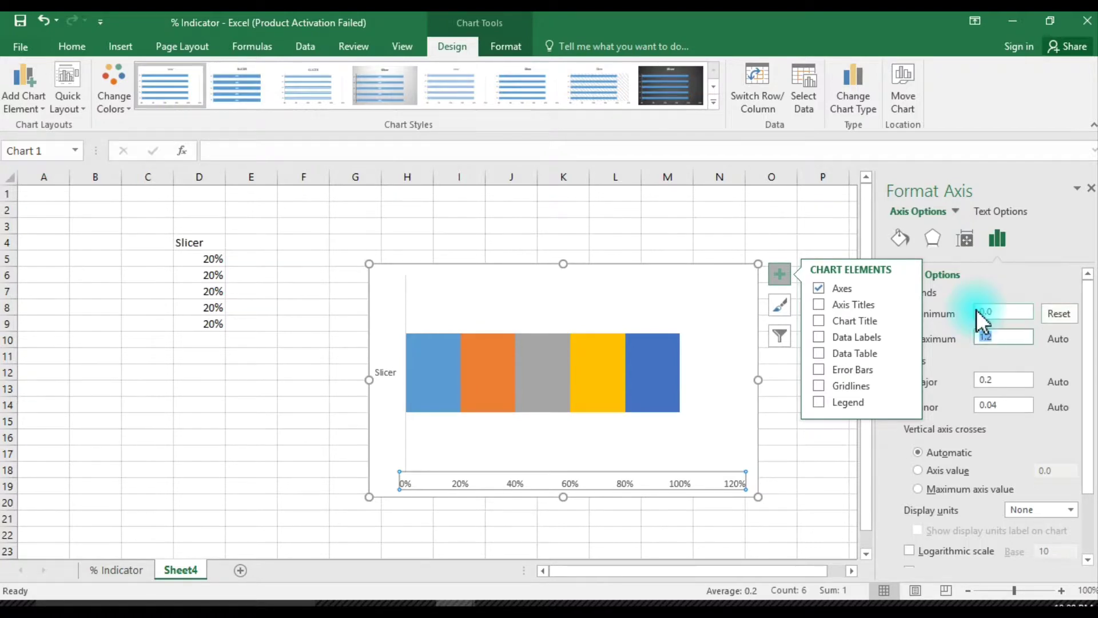
{"action": "type", "text": "1"}
{"action": "key", "text": "Return"}
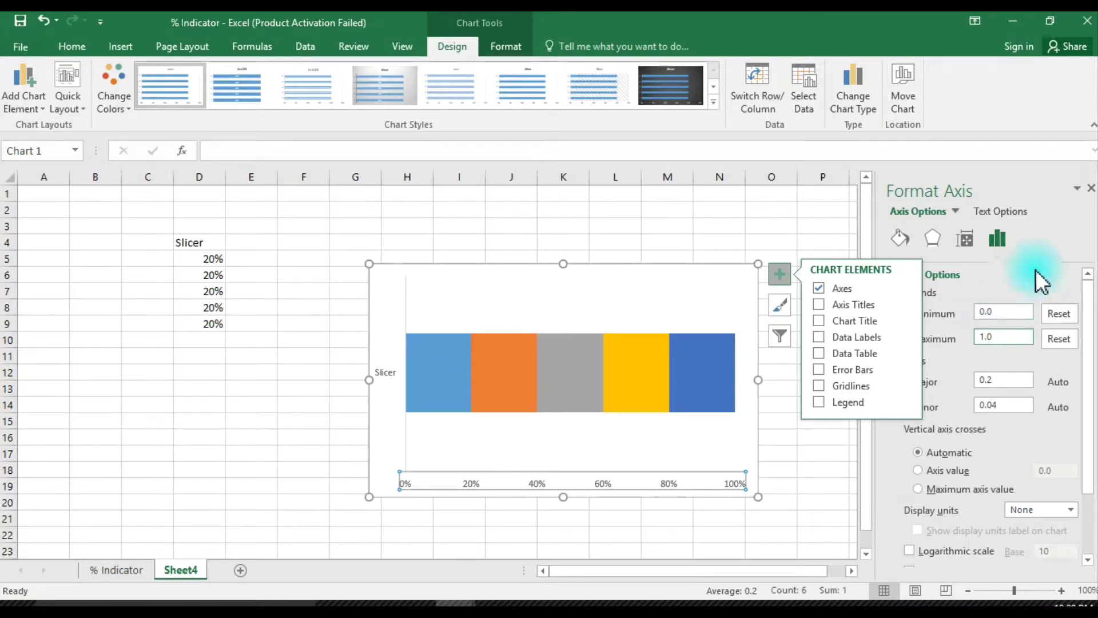
{"action": "left_click", "coordinate": [1091, 190]}
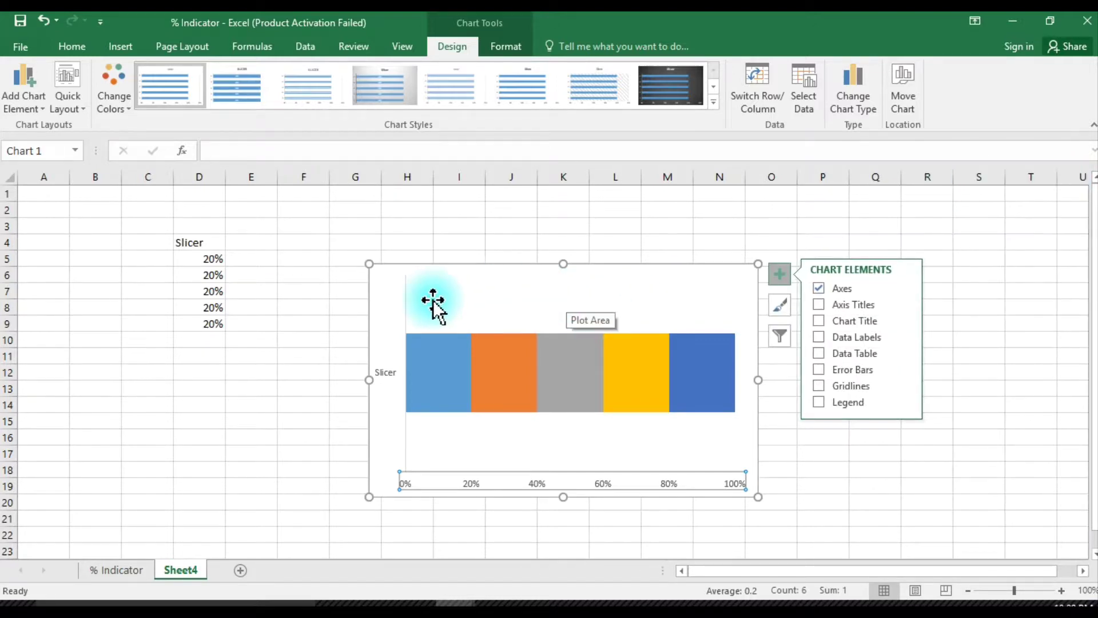
- Delete the chart's vertical axis carrying the Slicer label
{"action": "left_click", "coordinate": [392, 342]}
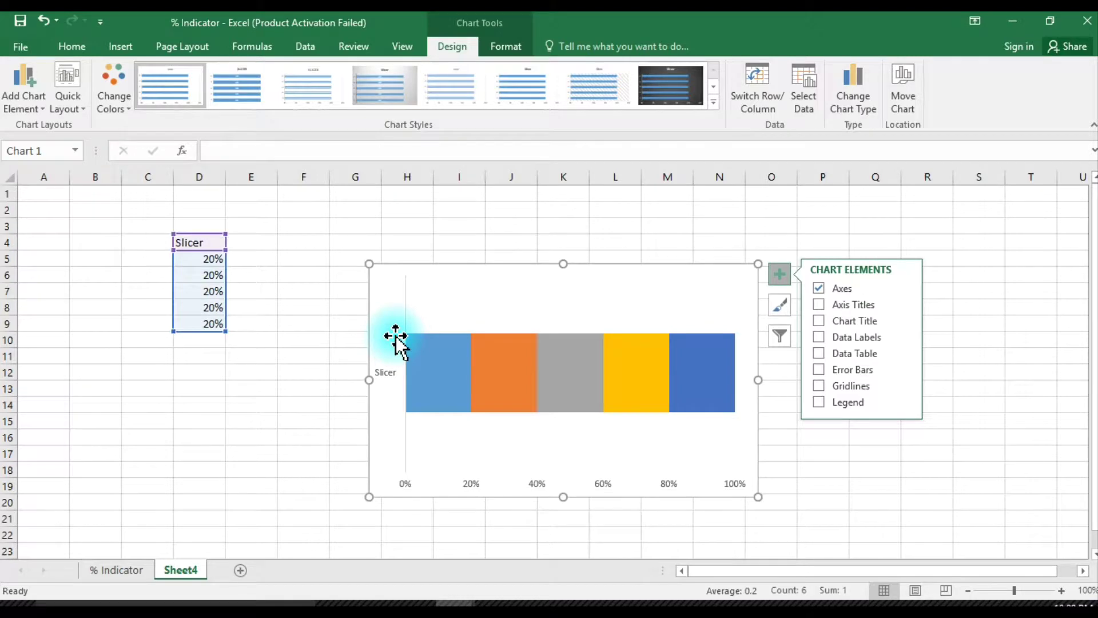
{"action": "left_click", "coordinate": [385, 369]}
{"action": "key", "text": "Delete"}
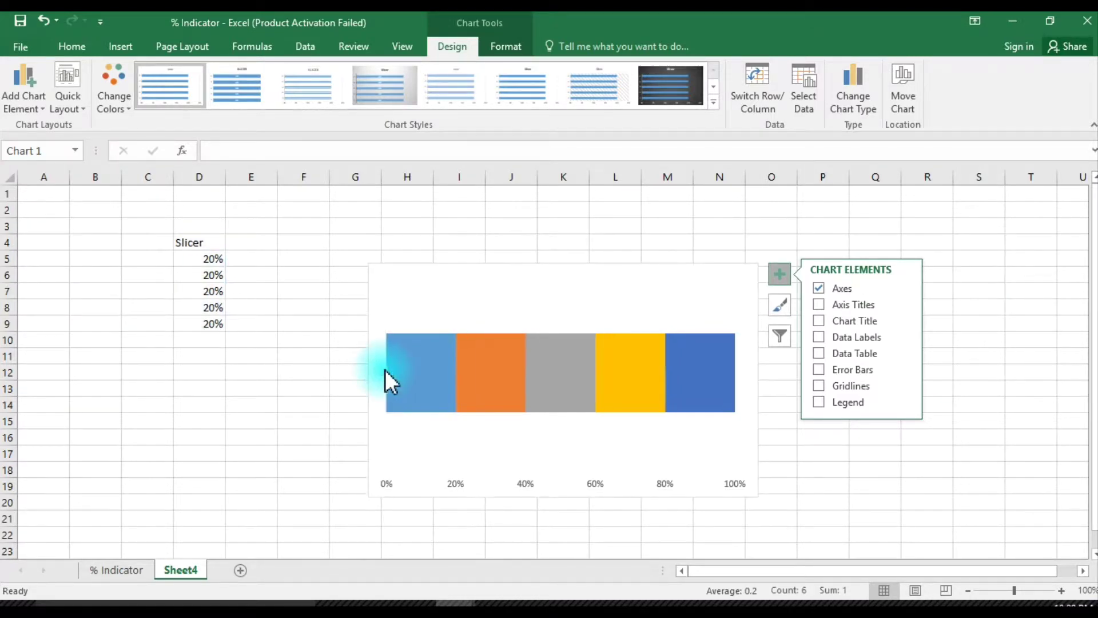
- Resize the chart into a short, wide strip and move it down to rows 11–16
{"action": "left_click", "coordinate": [386, 370]}
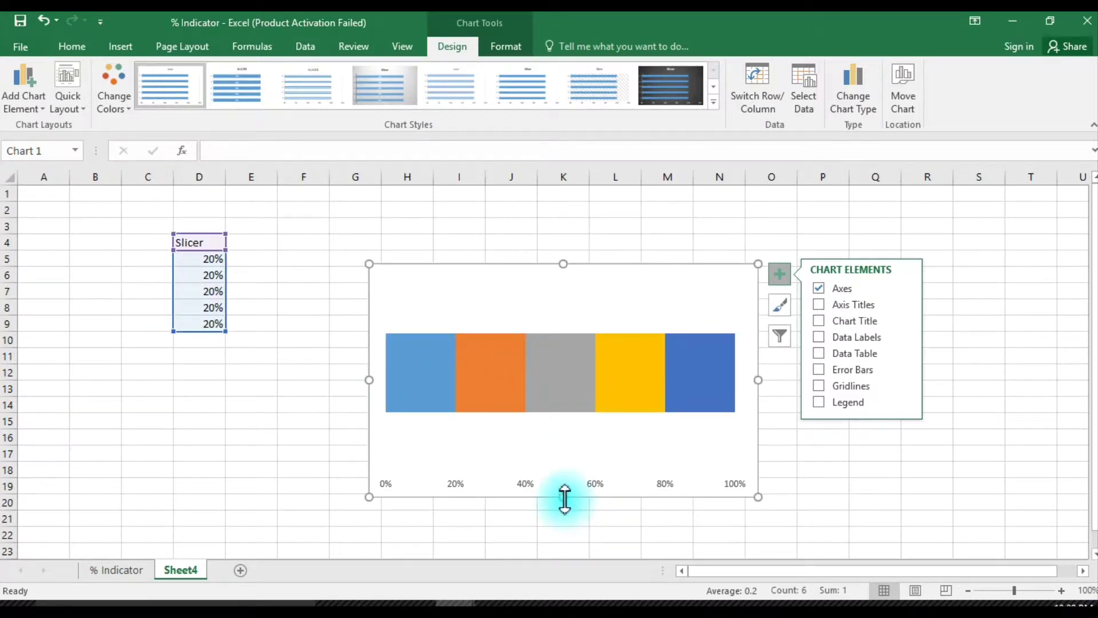
{"action": "left_click_drag", "start_coordinate": [564, 498], "coordinate": [567, 413]}
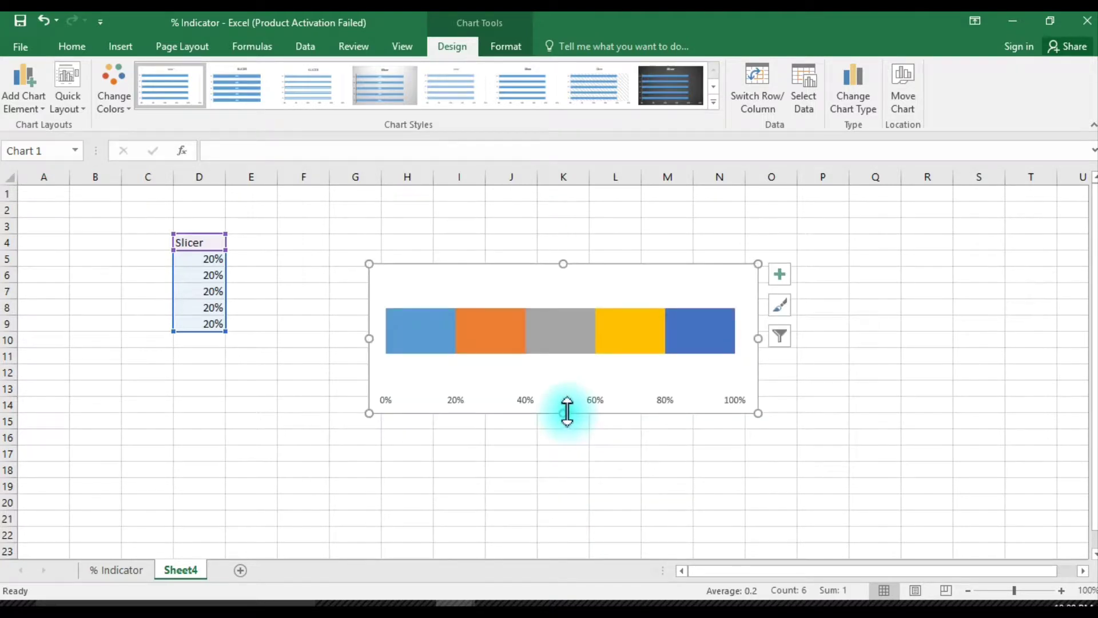
{"action": "left_click_drag", "start_coordinate": [567, 413], "coordinate": [564, 367]}
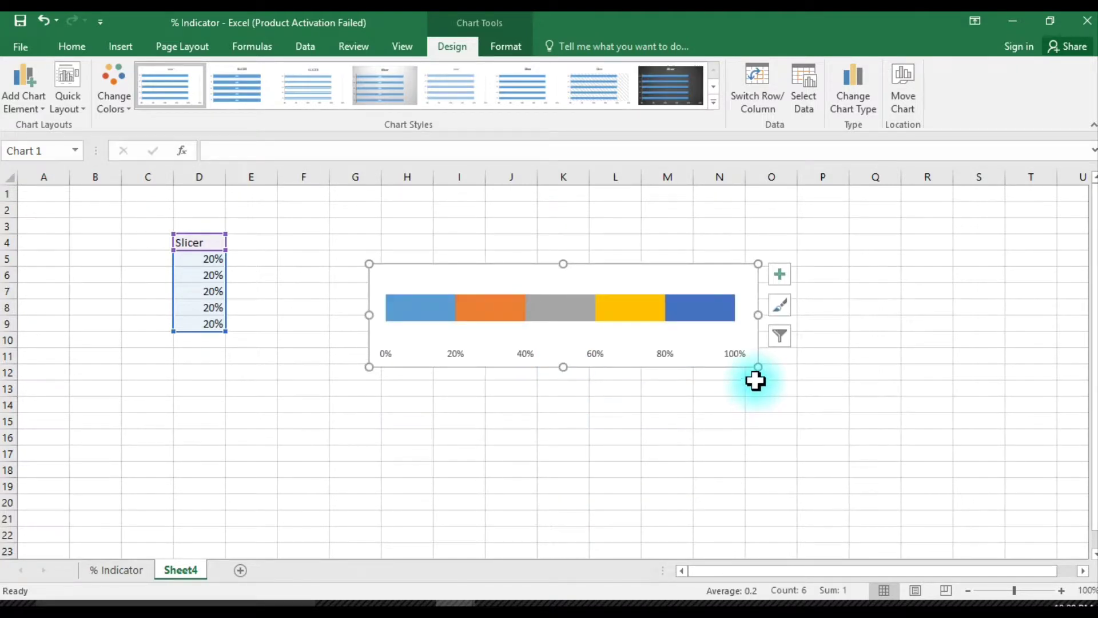
{"action": "mouse_move", "coordinate": [753, 368]}
{"action": "left_mouse_down"}
{"action": "mouse_move", "coordinate": [907, 432]}
{"action": "mouse_move", "coordinate": [1000, 361]}
{"action": "left_mouse_up"}
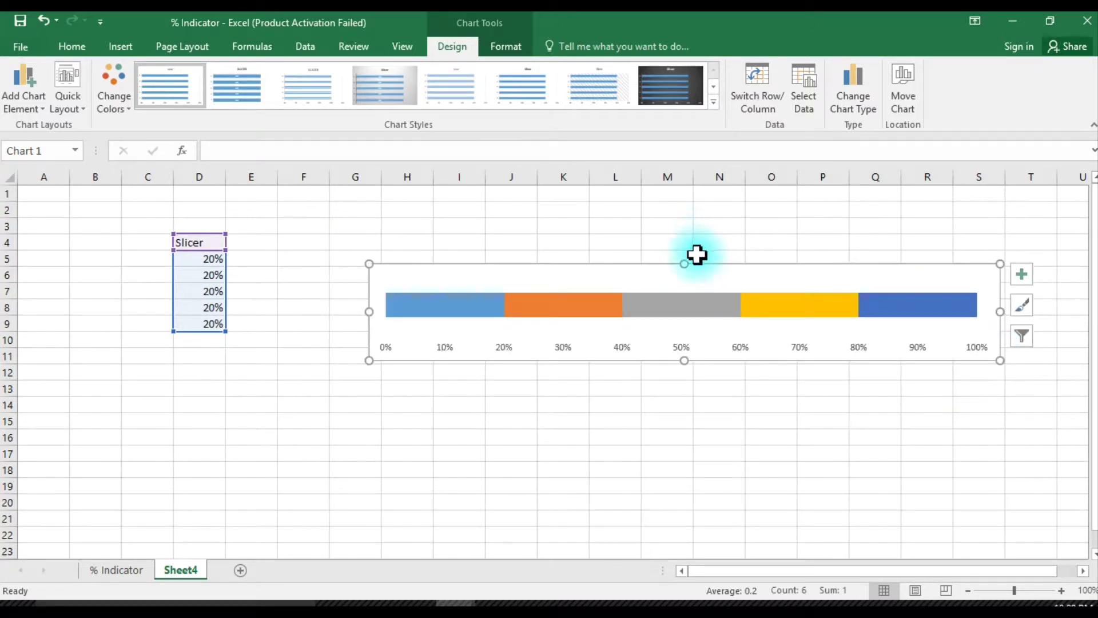
{"action": "left_click_drag", "start_coordinate": [665, 263], "coordinate": [611, 352]}
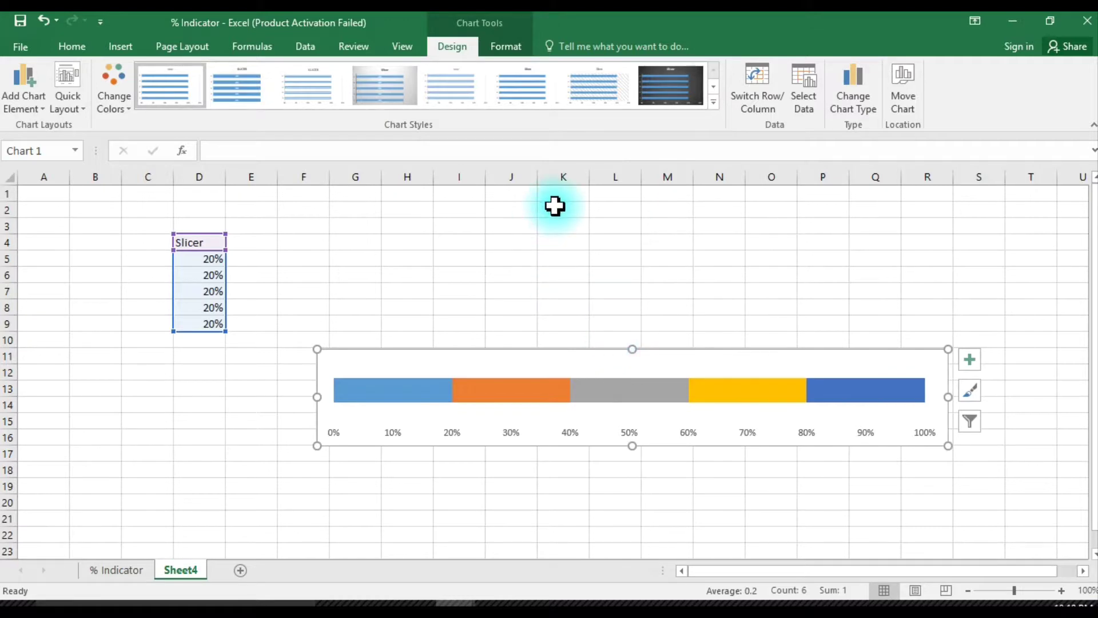
- Apply the first Bevel preset from Shape Effects to the blue block
{"action": "left_click", "coordinate": [513, 49]}
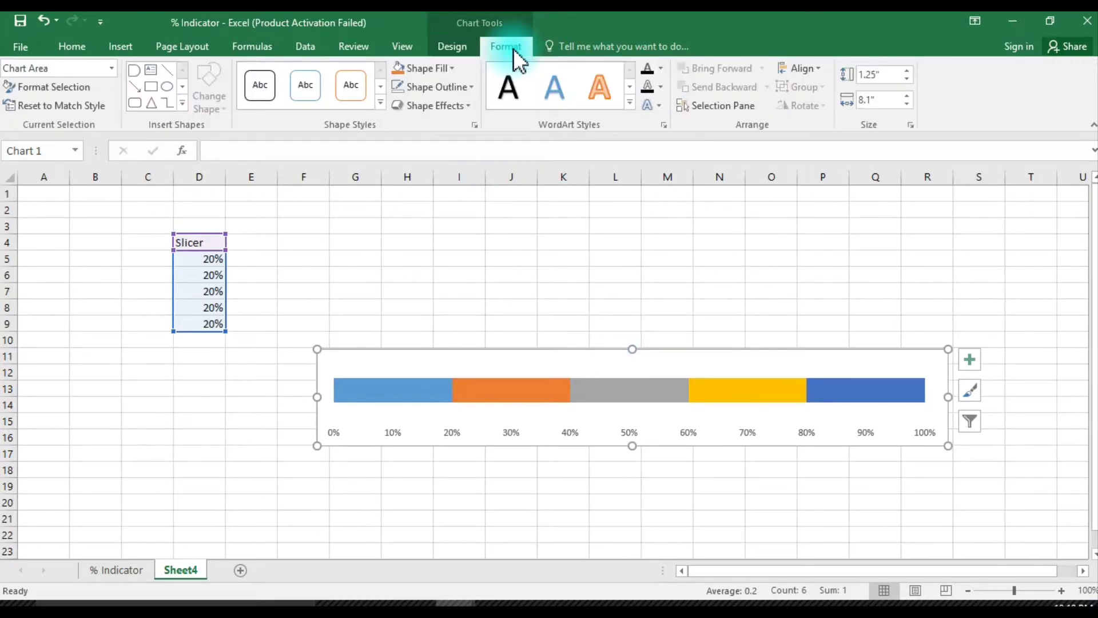
{"action": "left_click", "coordinate": [471, 106]}
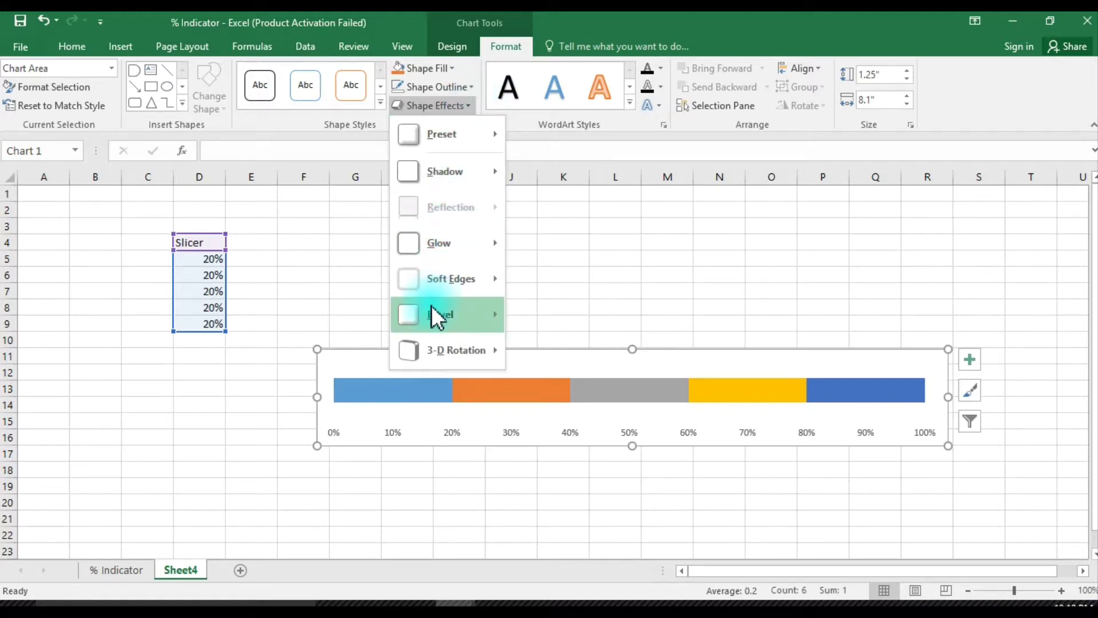
{"action": "mouse_move", "coordinate": [442, 314]}
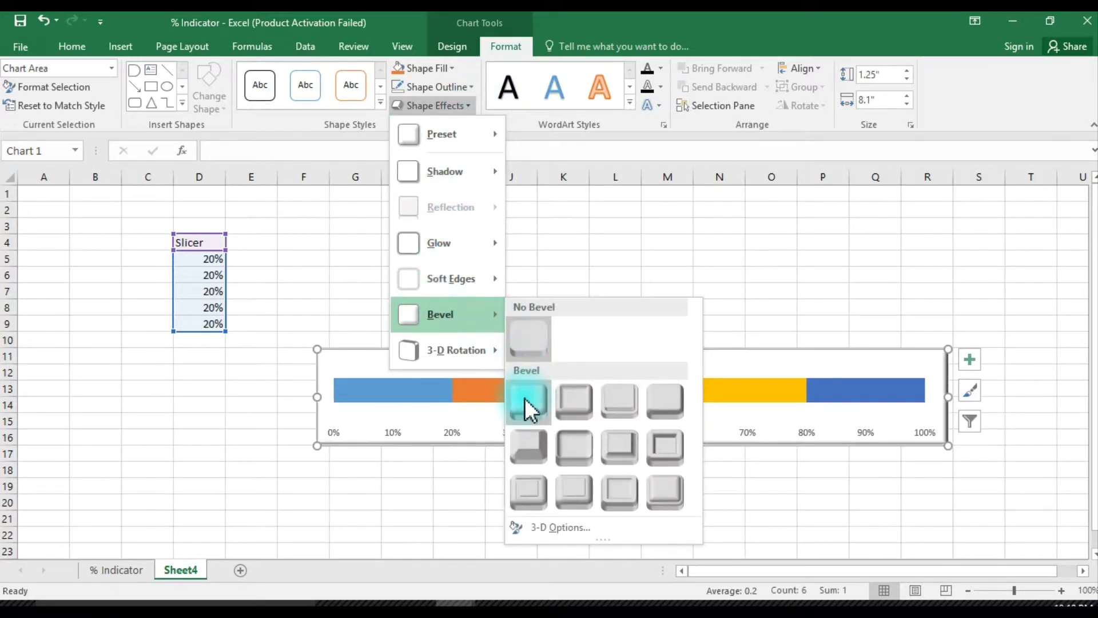
{"action": "left_click", "coordinate": [524, 397]}
{"action": "left_click", "coordinate": [410, 391]}
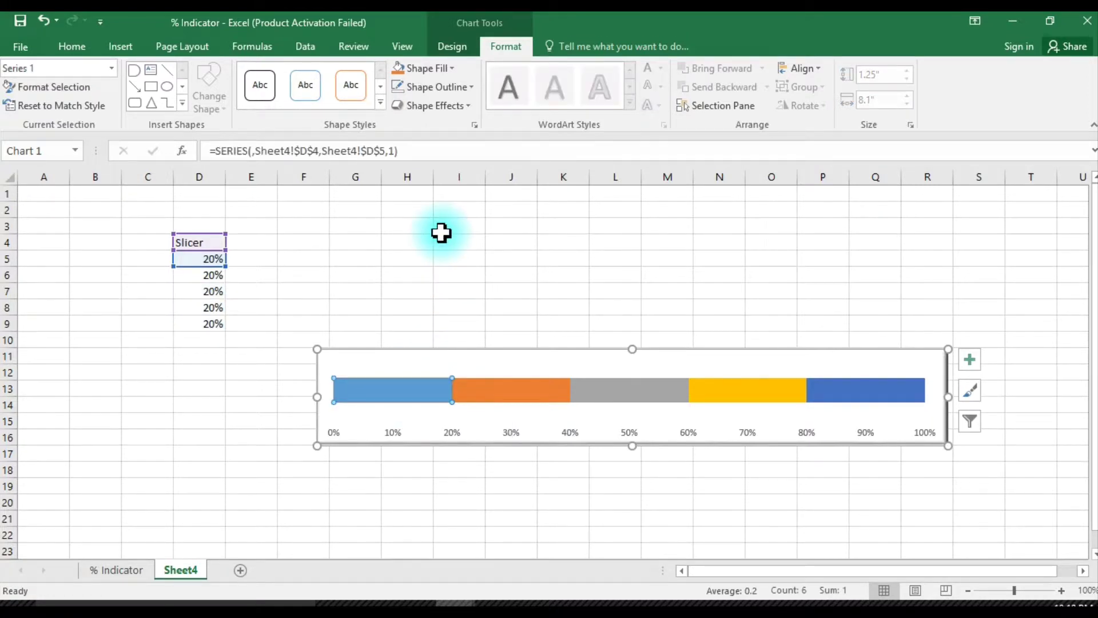
{"action": "left_click", "coordinate": [460, 107]}
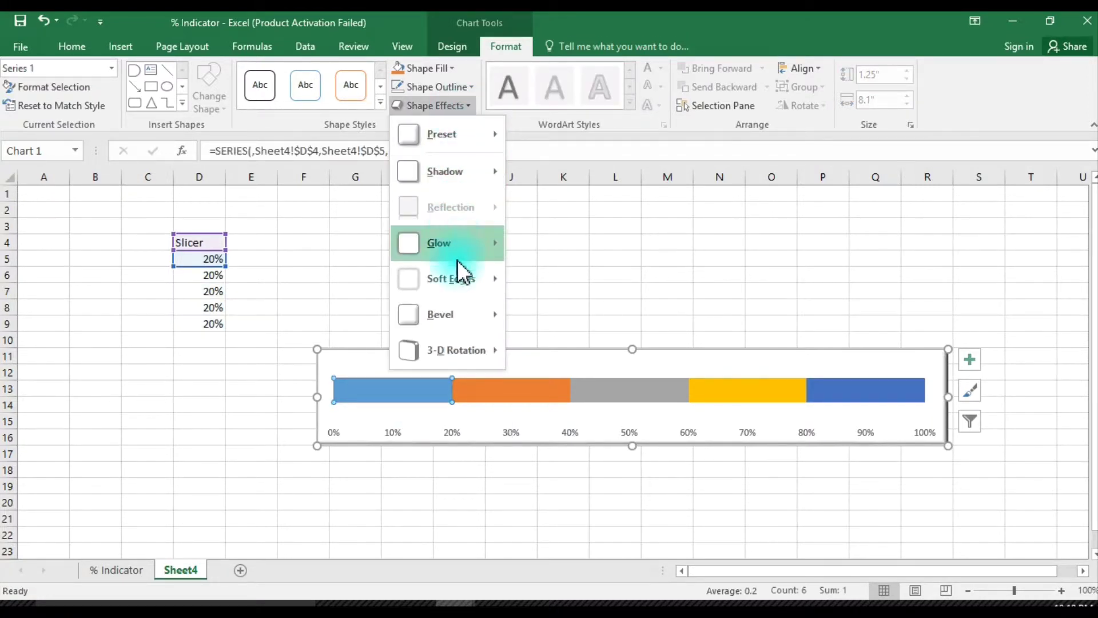
{"action": "mouse_move", "coordinate": [442, 314]}
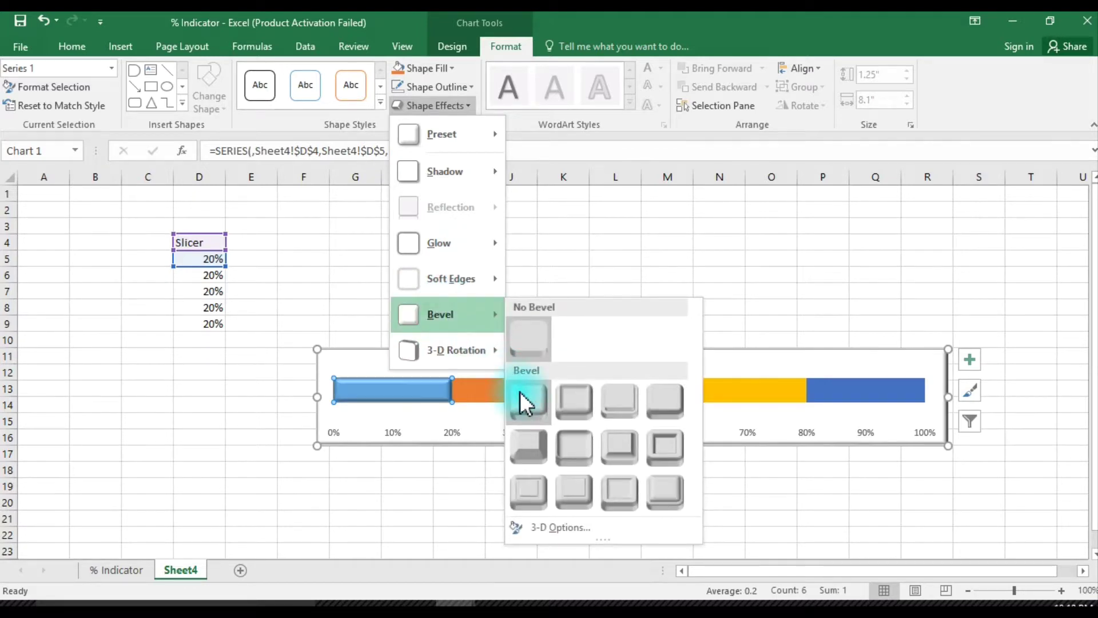
{"action": "left_click", "coordinate": [520, 394]}
- Repeat the bevel with F4 on the orange, grey, yellow and dark blue blocks
{"action": "left_click", "coordinate": [521, 394]}
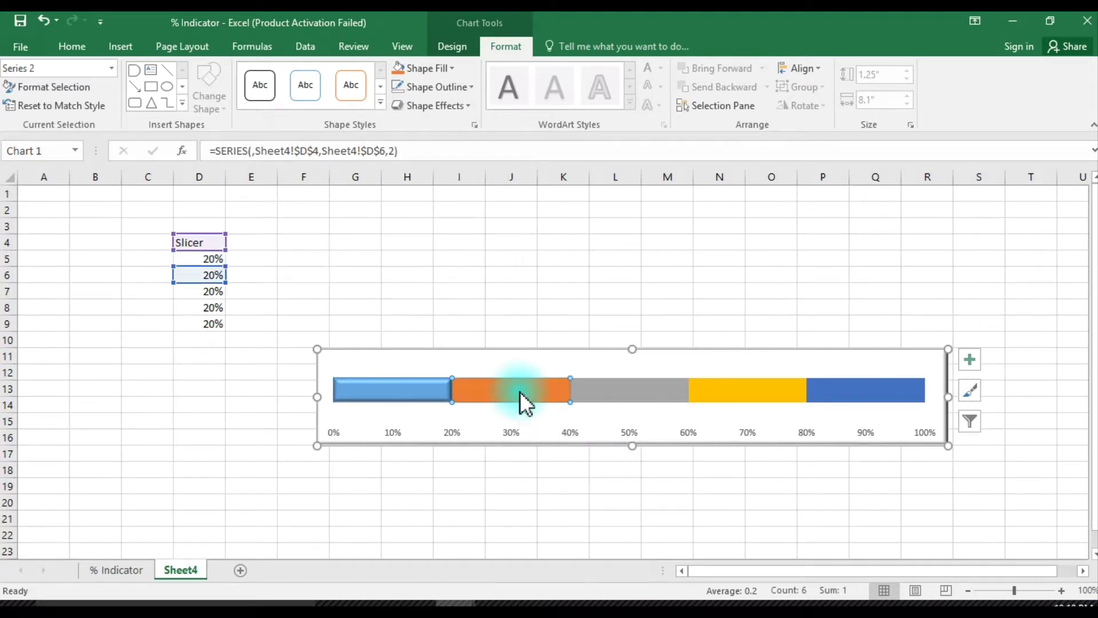
{"action": "key", "text": "F4"}
{"action": "left_click", "coordinate": [653, 382]}
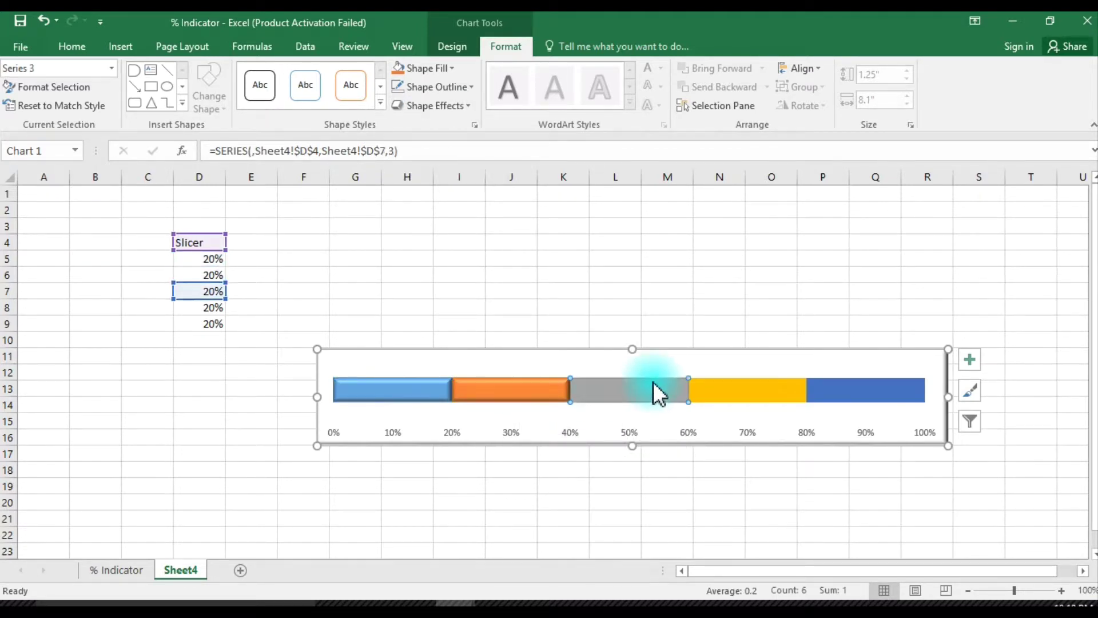
{"action": "key", "text": "F4"}
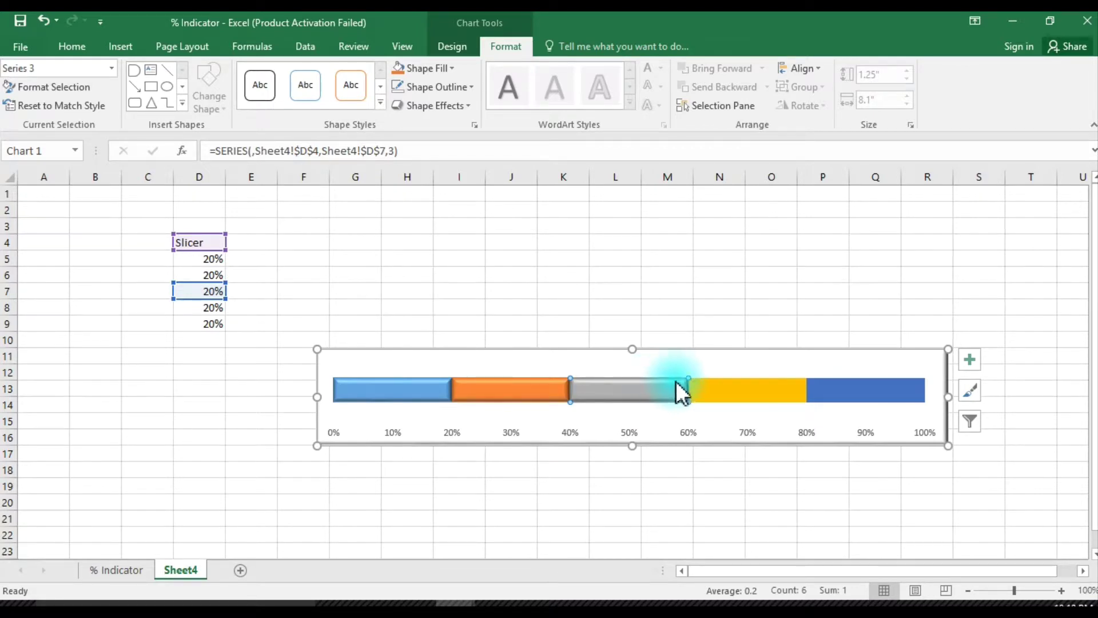
{"action": "left_click", "coordinate": [705, 382]}
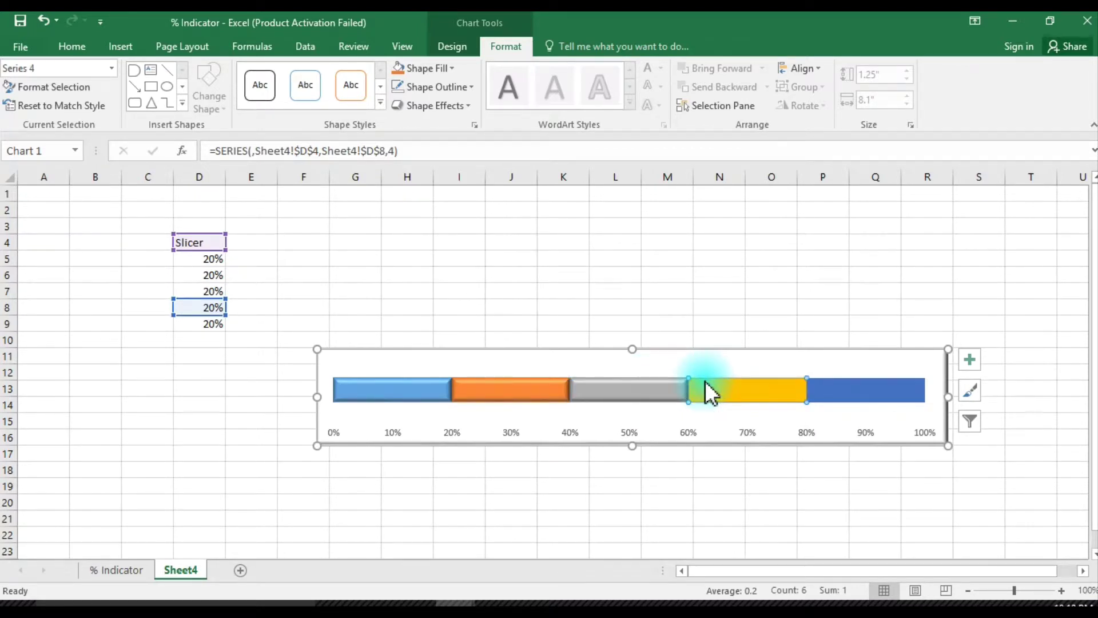
{"action": "key", "text": "F4"}
{"action": "left_click", "coordinate": [822, 385]}
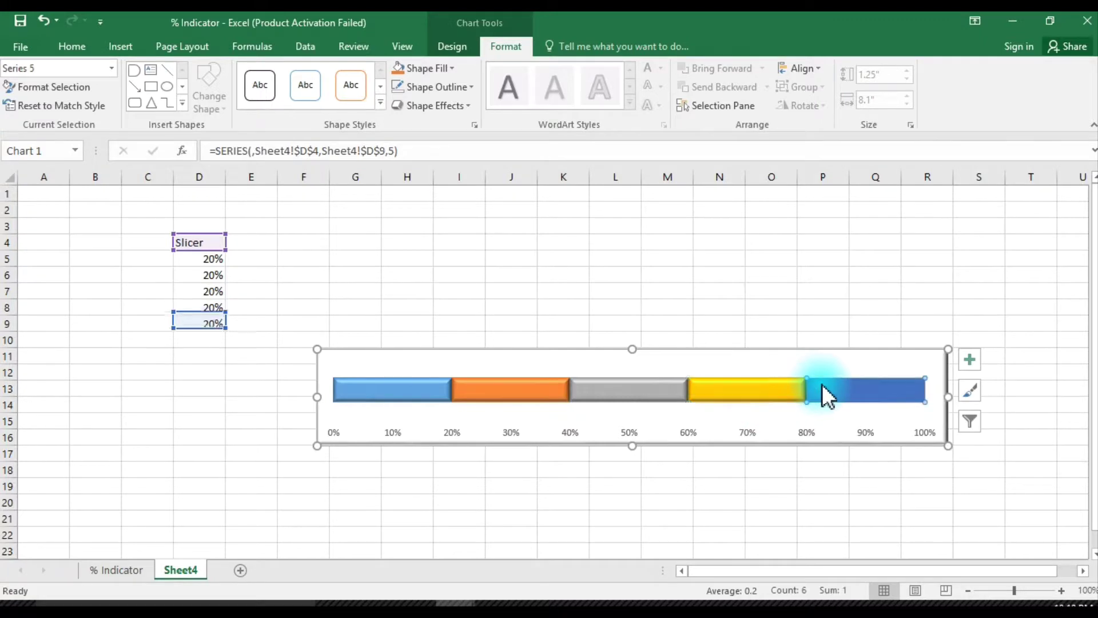
{"action": "key", "text": "F4"}
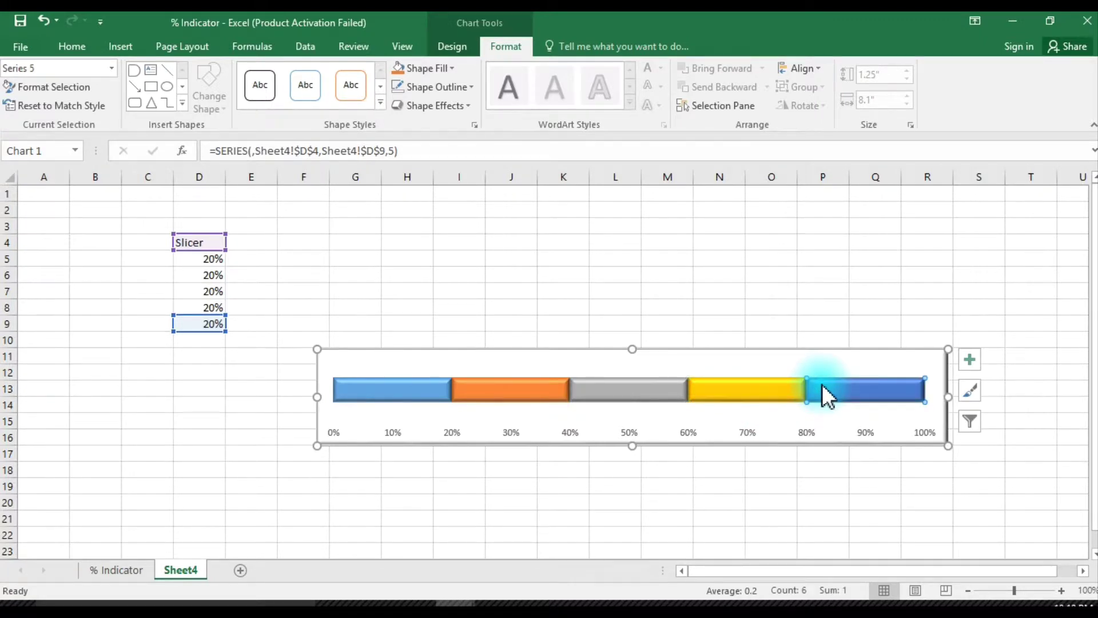
{"action": "left_click", "coordinate": [752, 292]}
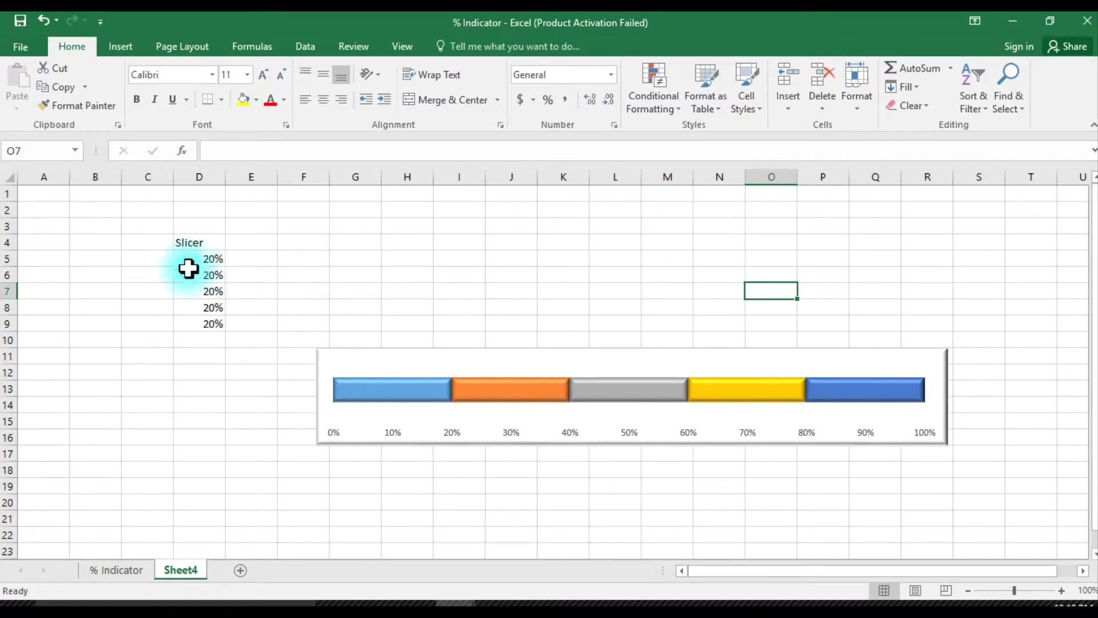
- Start a header in C4, then discard it and leave C4 empty
{"action": "left_click", "coordinate": [131, 245]}
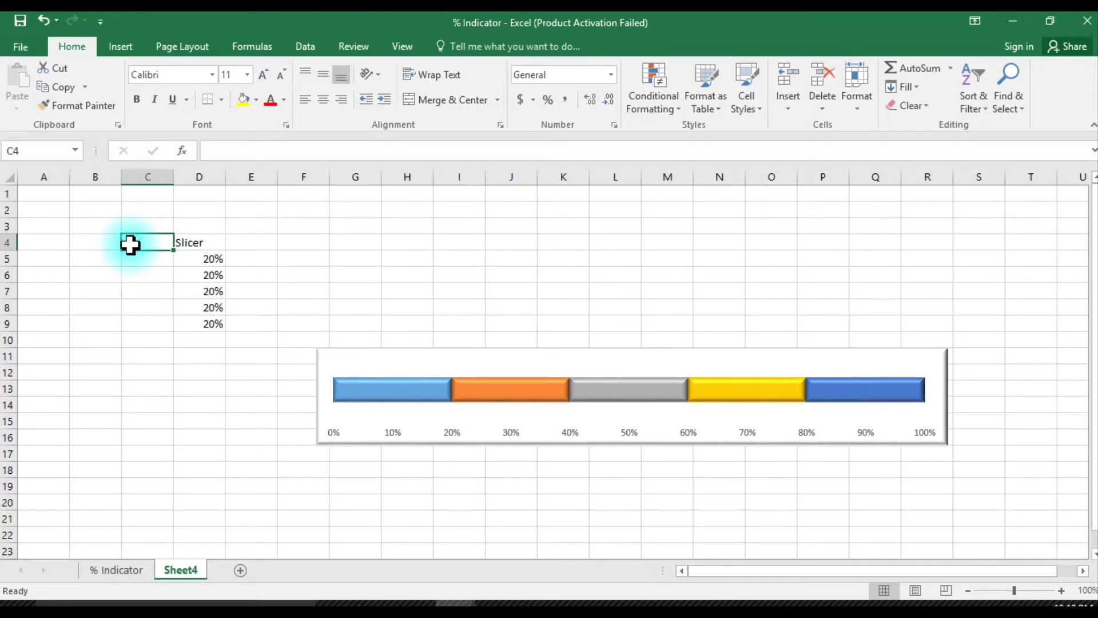
{"action": "type", "text": "Indix"}
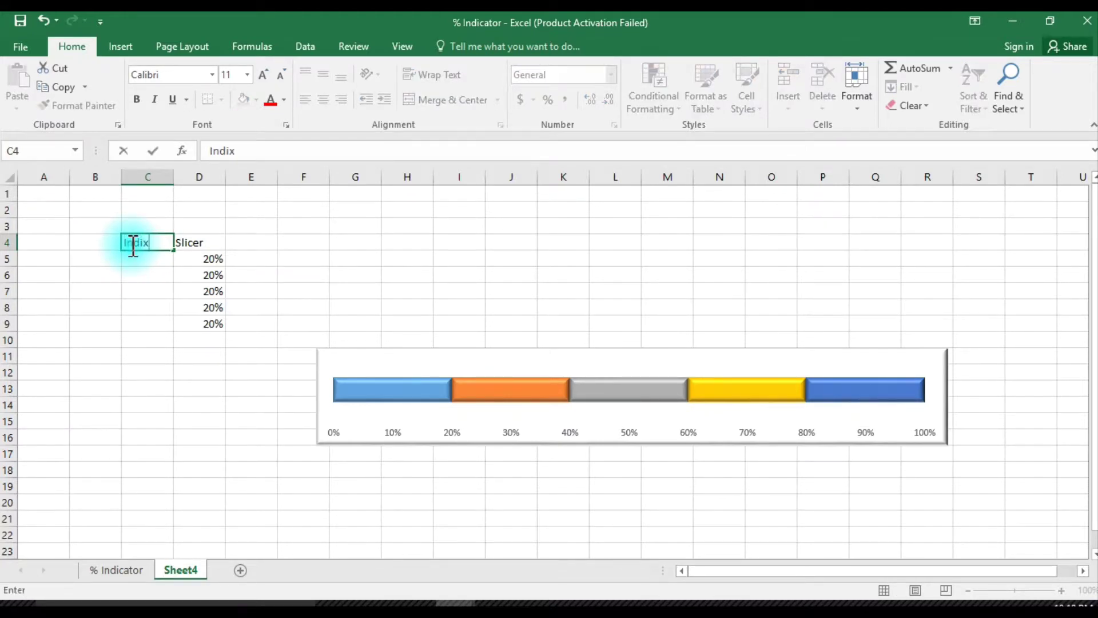
{"action": "key", "text": "BackSpace"}
{"action": "type", "text": "c"}
{"action": "key", "text": "BackSpace"}
{"action": "key", "text": "BackSpace"}
{"action": "key", "text": "BackSpace"}
{"action": "key", "text": "BackSpace"}
{"action": "key", "text": "BackSpace"}
{"action": "key", "text": "Tab"}
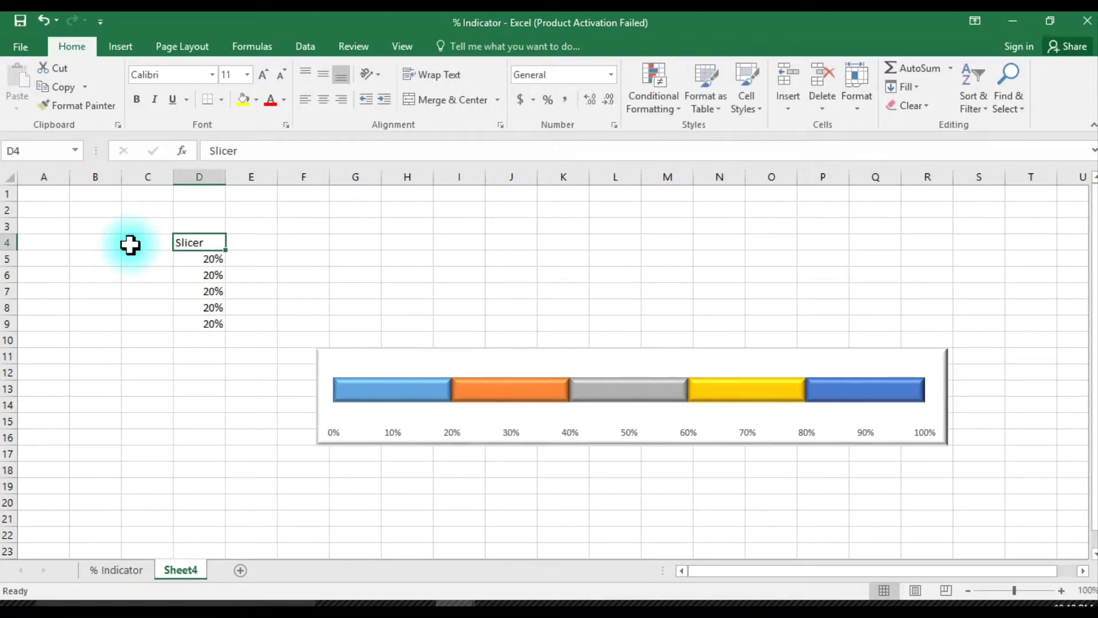
- Enter the header 'Indicator' in E4 and the value 45% in E5
{"action": "key", "text": "Right"}
{"action": "type", "text": "I"}
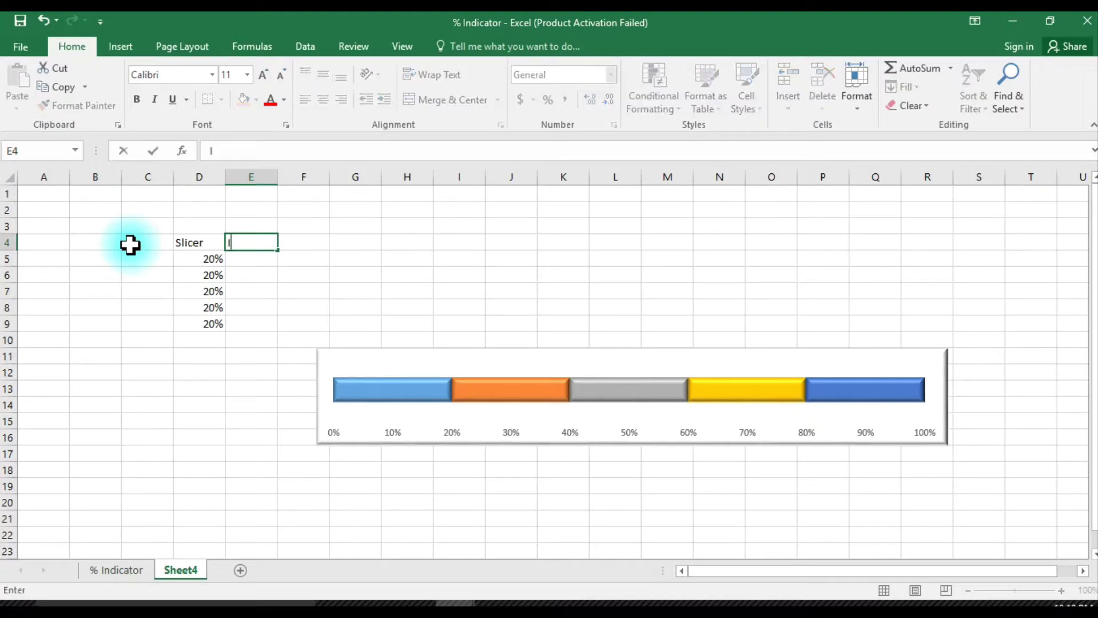
{"action": "type", "text": "ndicR"}
{"action": "type", "text": "OE"}
{"action": "key", "text": "BackSpace"}
{"action": "key", "text": "BackSpace"}
{"action": "key", "text": "BackSpace"}
{"action": "type", "text": "A"}
{"action": "type", "text": "TO"}
{"action": "key", "text": "BackSpace"}
{"action": "key", "text": "BackSpace"}
{"action": "key", "text": "BackSpace"}
{"action": "type", "text": "ator"}
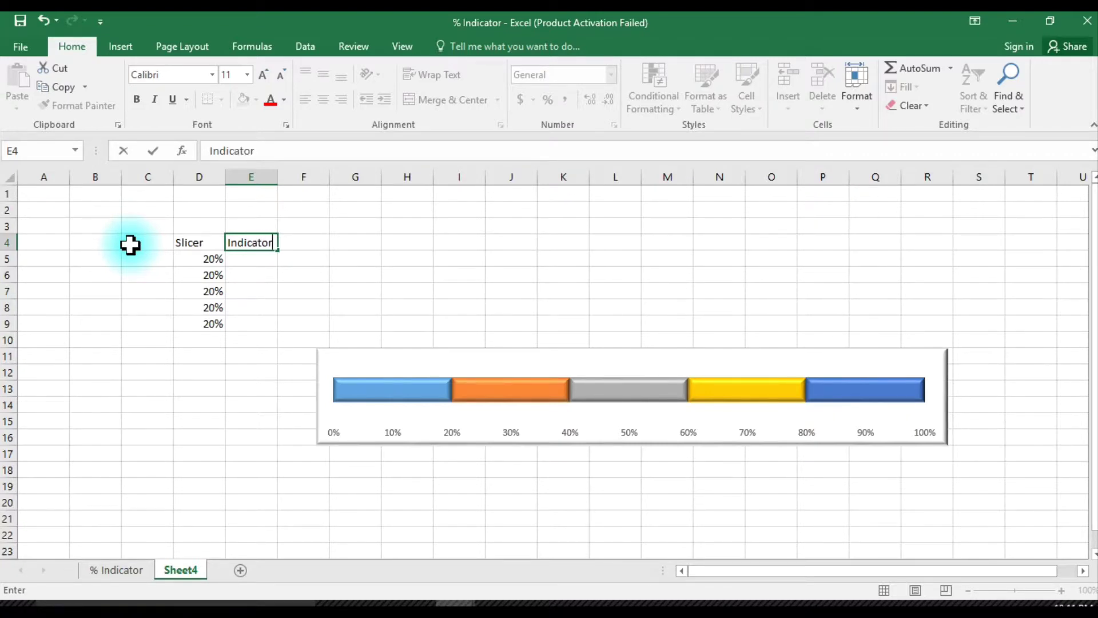
{"action": "key", "text": "Return"}
{"action": "type", "text": "45"}
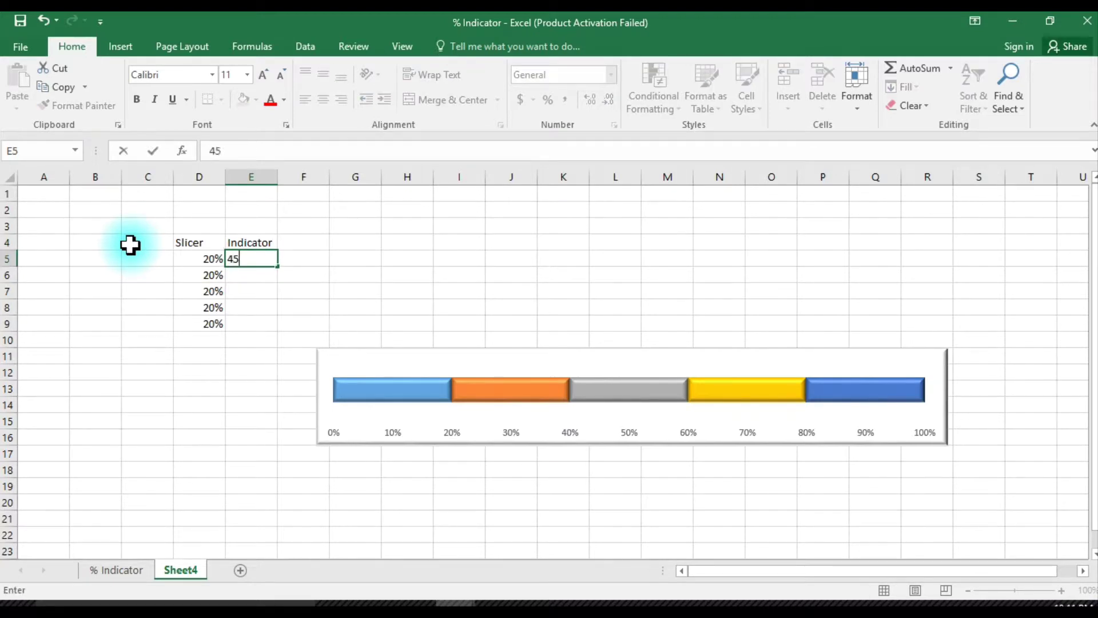
{"action": "type", "text": "%"}
{"action": "key", "text": "Return"}
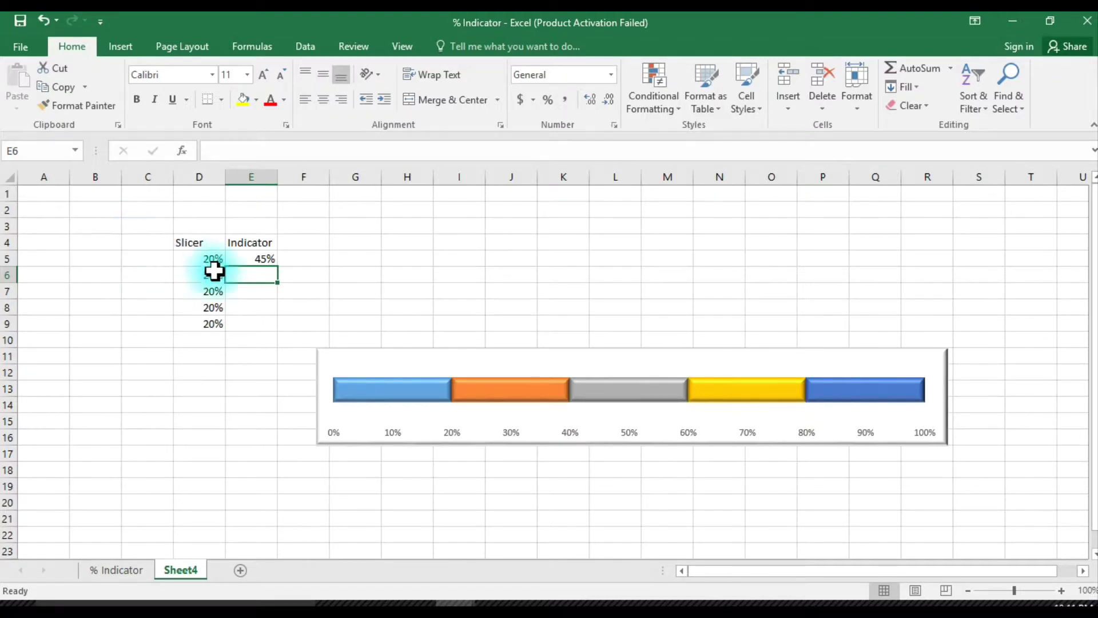
{"action": "left_click", "coordinate": [373, 353]}
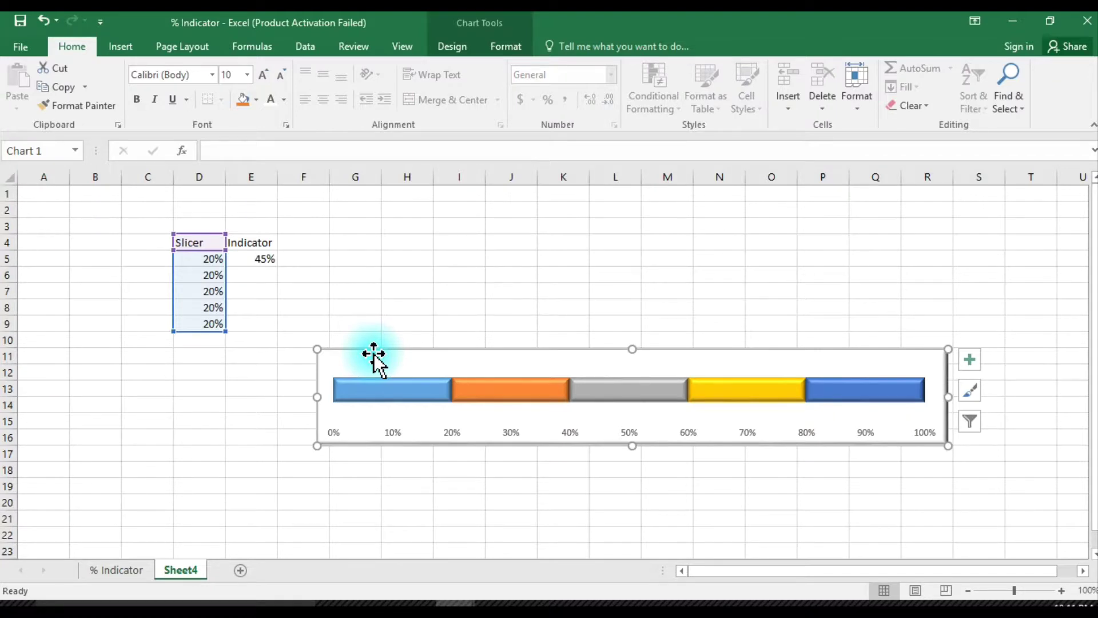
- Add a chart series named from E4 with its value from E5 (45%) via Select Data
{"action": "right_click", "coordinate": [373, 354]}
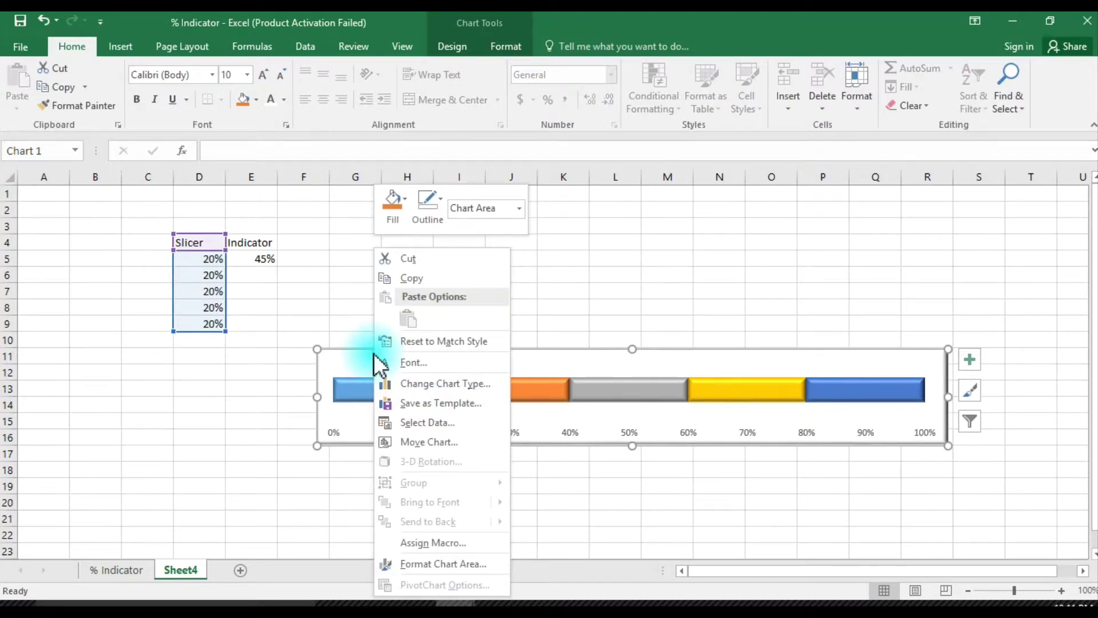
{"action": "left_click", "coordinate": [423, 427]}
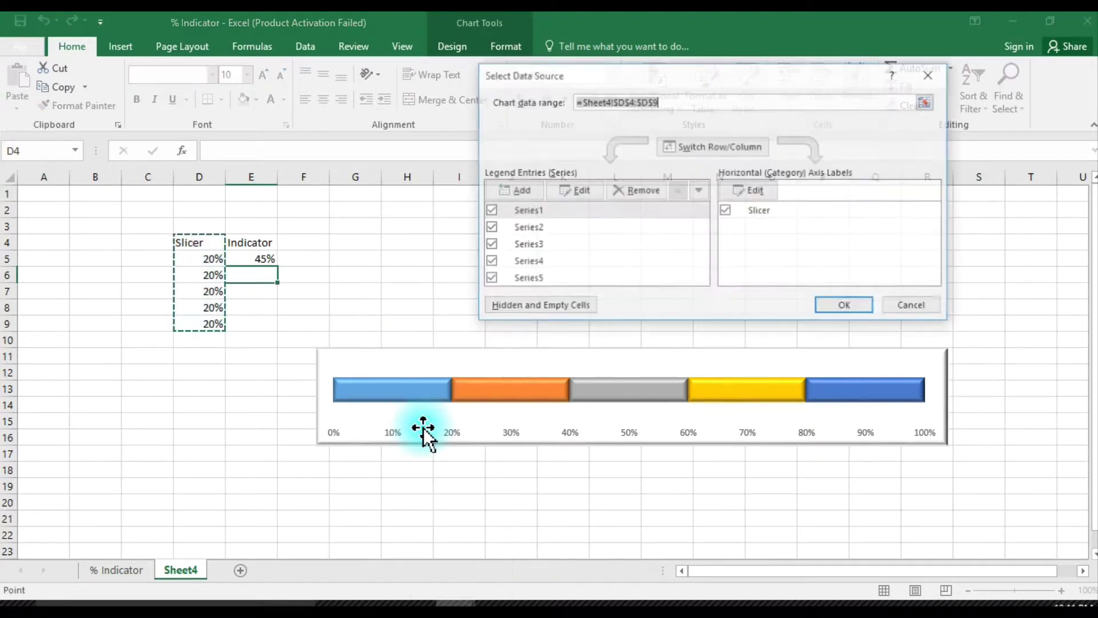
{"action": "left_click", "coordinate": [523, 194]}
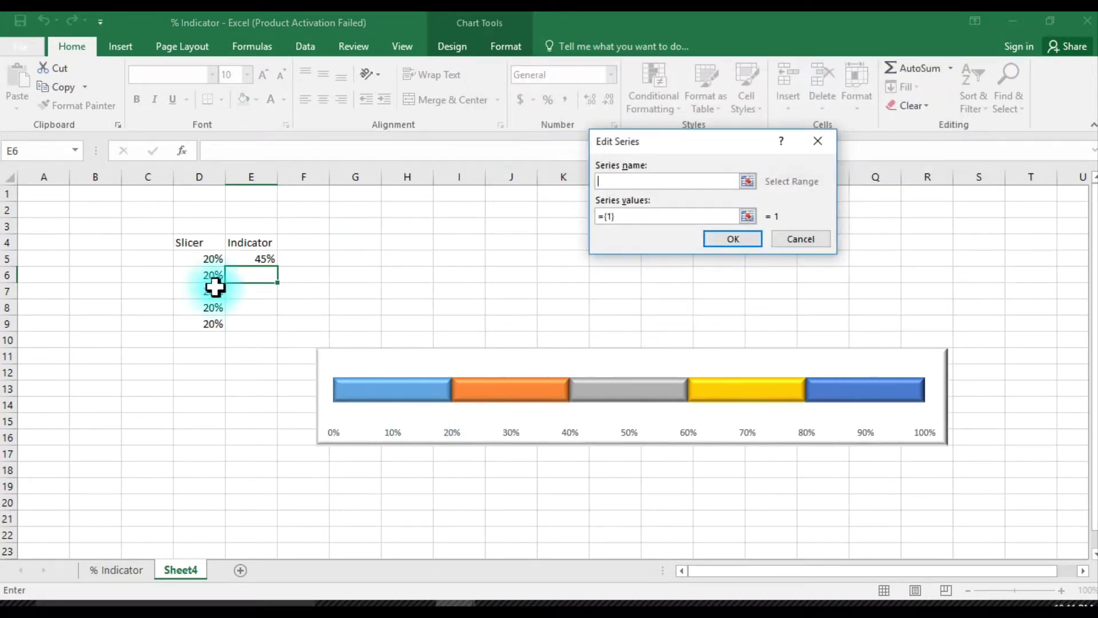
{"action": "left_click", "coordinate": [251, 244]}
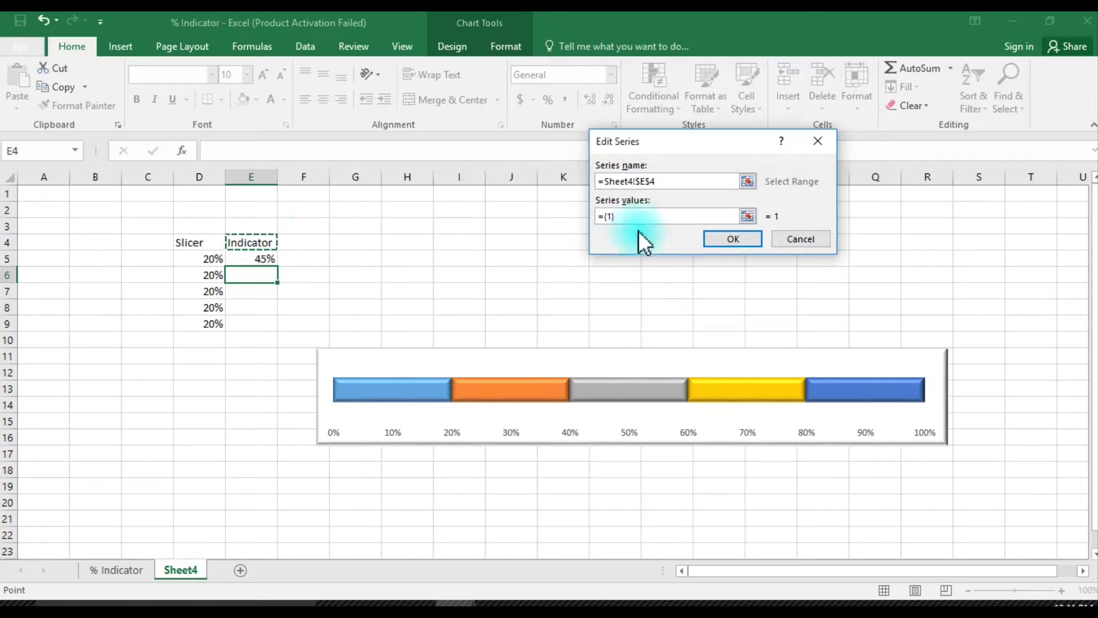
{"action": "left_click_drag", "start_coordinate": [632, 218], "coordinate": [587, 212]}
{"action": "key", "text": "BackSpace"}
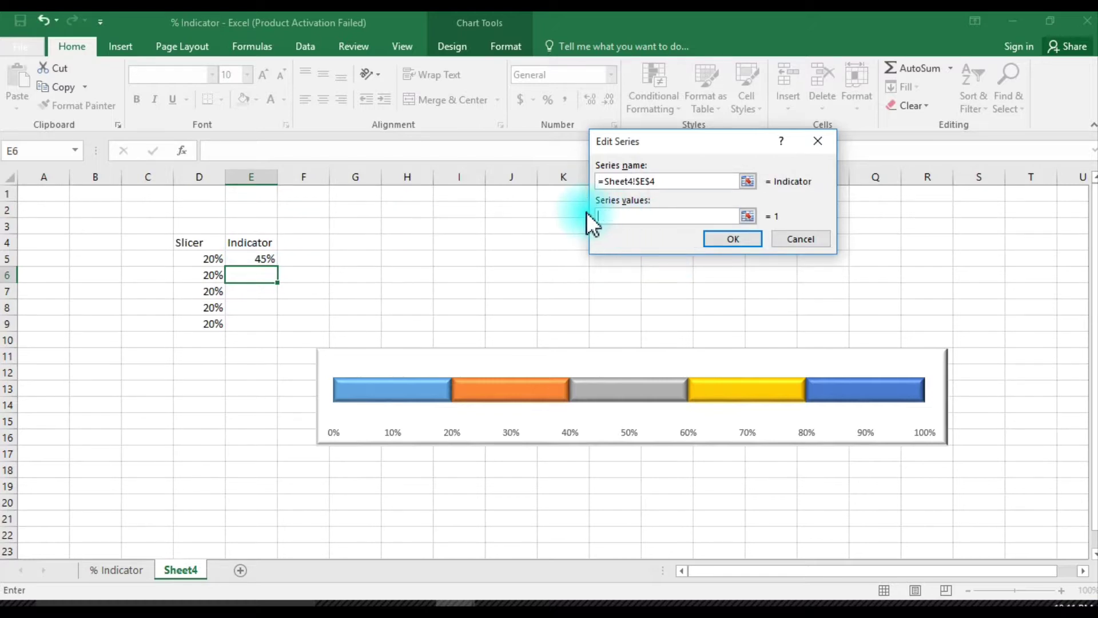
{"action": "left_click", "coordinate": [263, 259]}
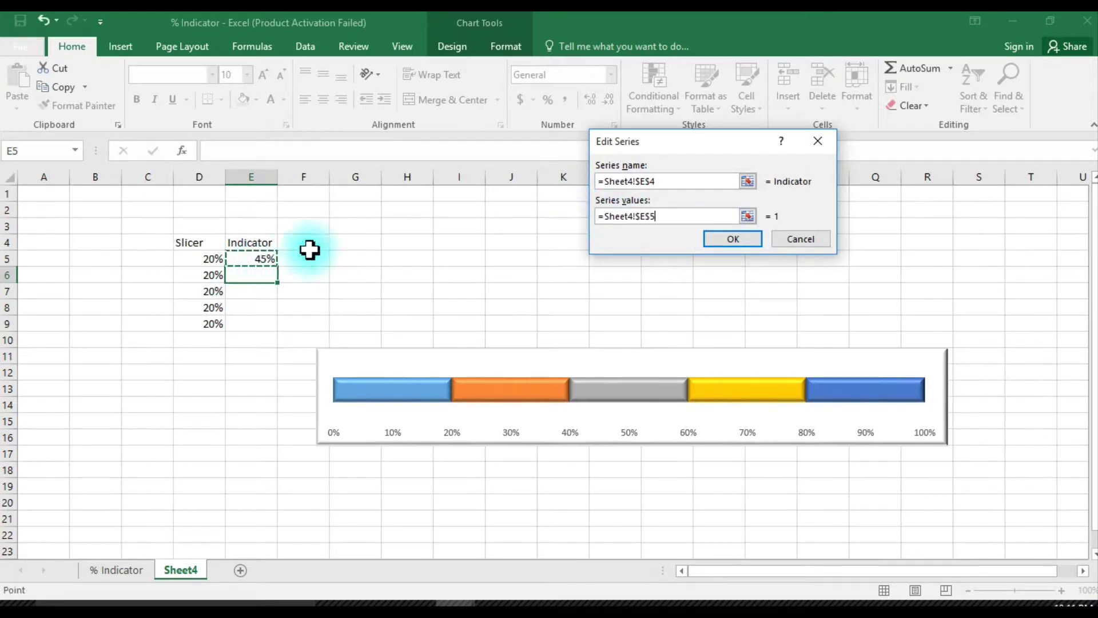
{"action": "left_click", "coordinate": [734, 238]}
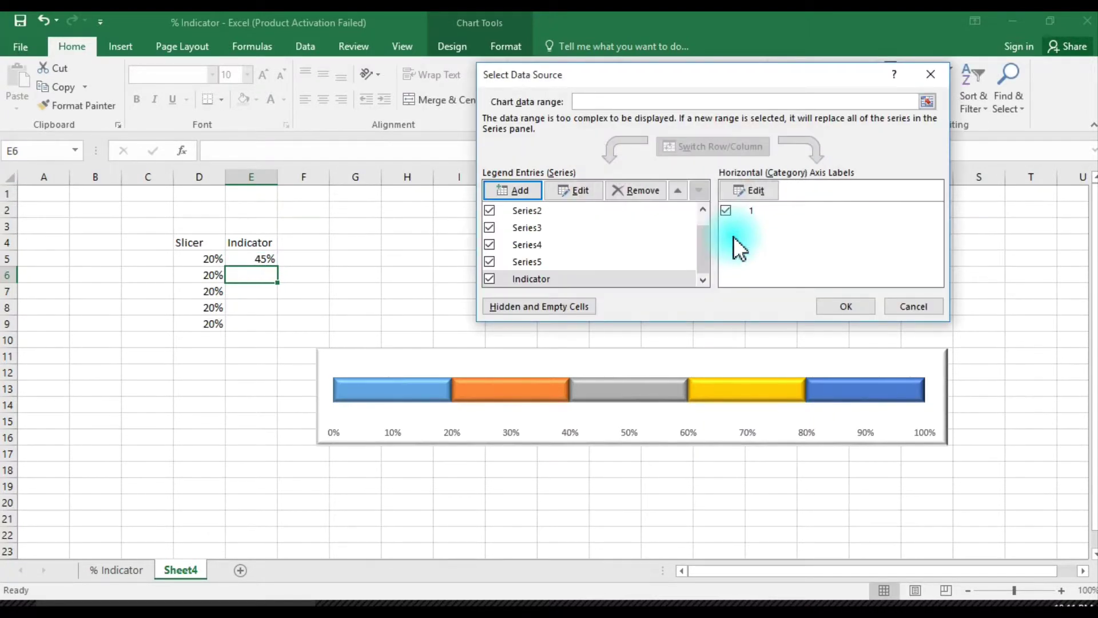
{"action": "left_click", "coordinate": [839, 310]}
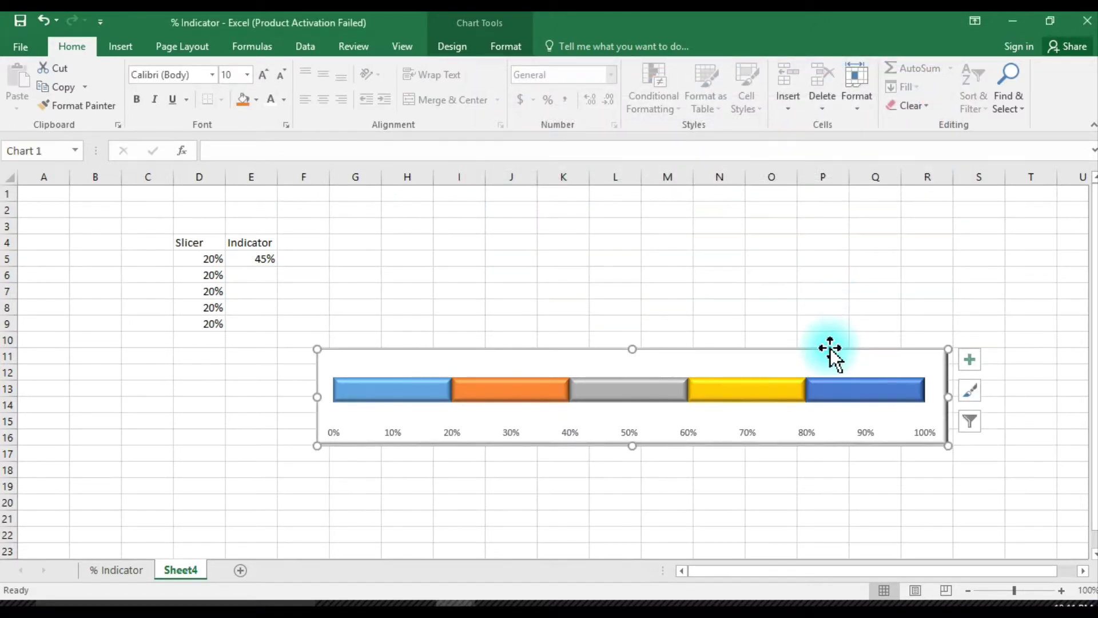
{"action": "mouse_move", "coordinate": [746, 389]}
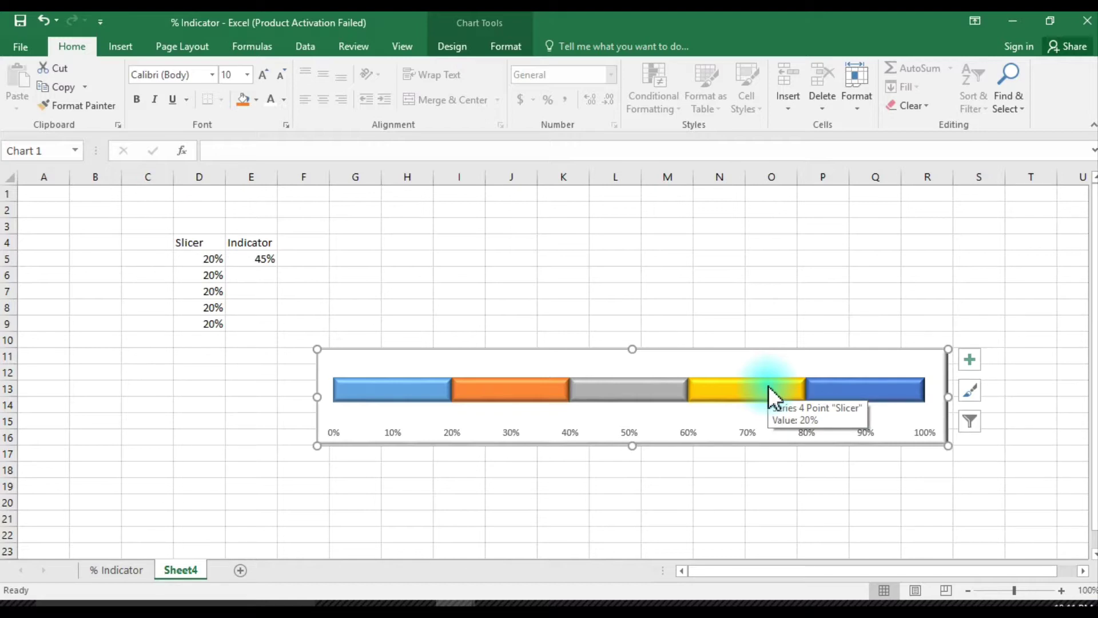
- Set the Indicator series to Scatter on the Secondary Axis in the Combo chart type
{"action": "right_click", "coordinate": [768, 385]}
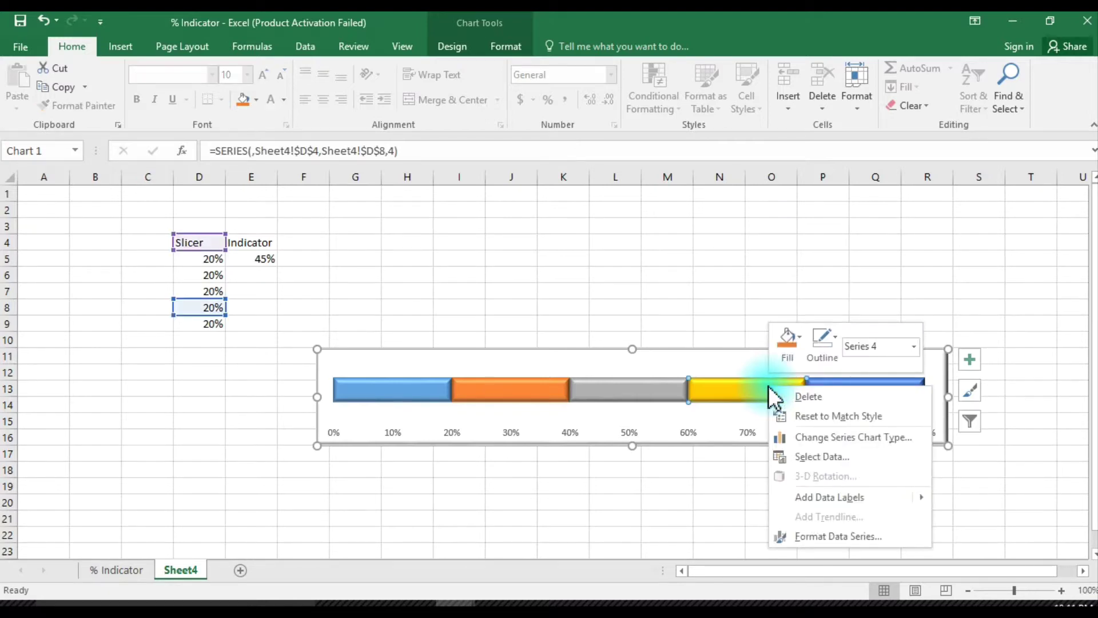
{"action": "left_click", "coordinate": [808, 437]}
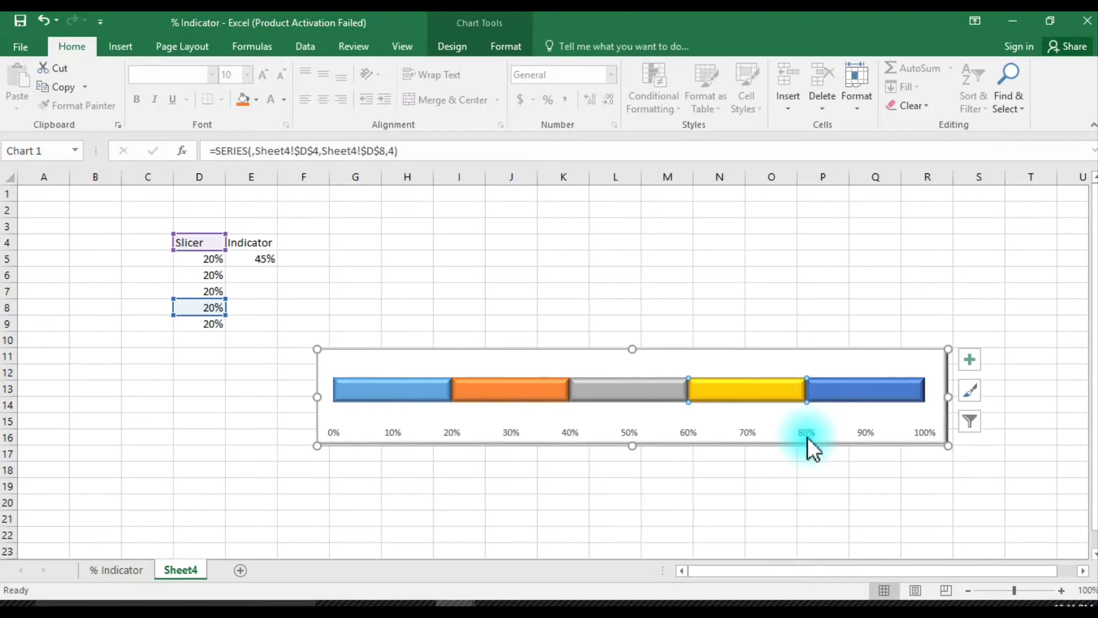
{"action": "left_click_drag", "start_coordinate": [784, 435], "coordinate": [784, 481]}
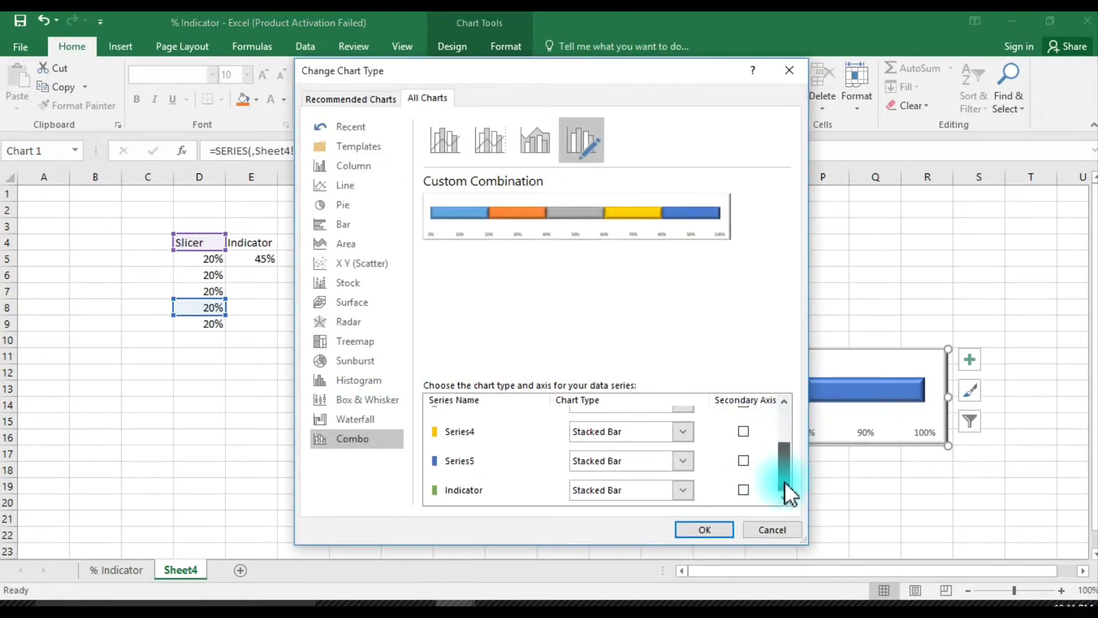
{"action": "left_click", "coordinate": [683, 491]}
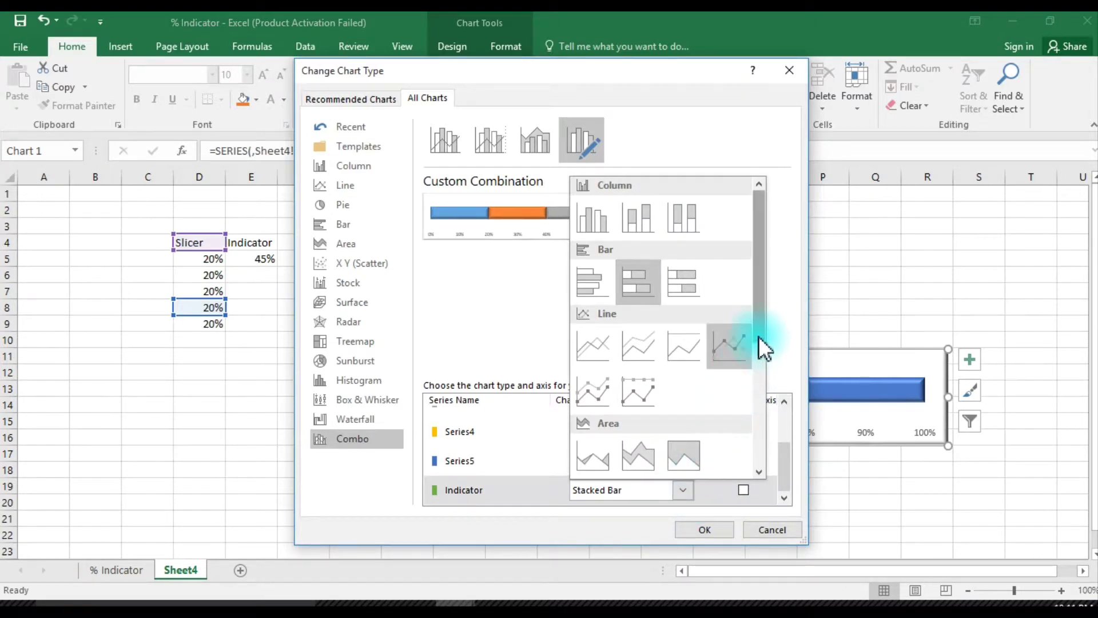
{"action": "left_click_drag", "start_coordinate": [758, 335], "coordinate": [759, 430]}
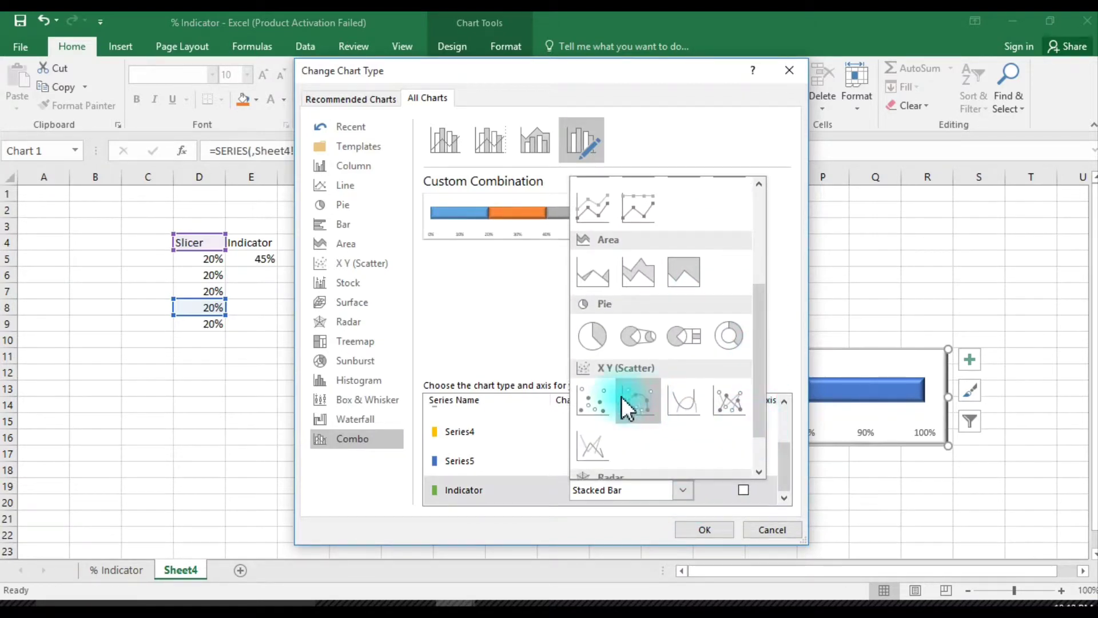
{"action": "left_click", "coordinate": [604, 396]}
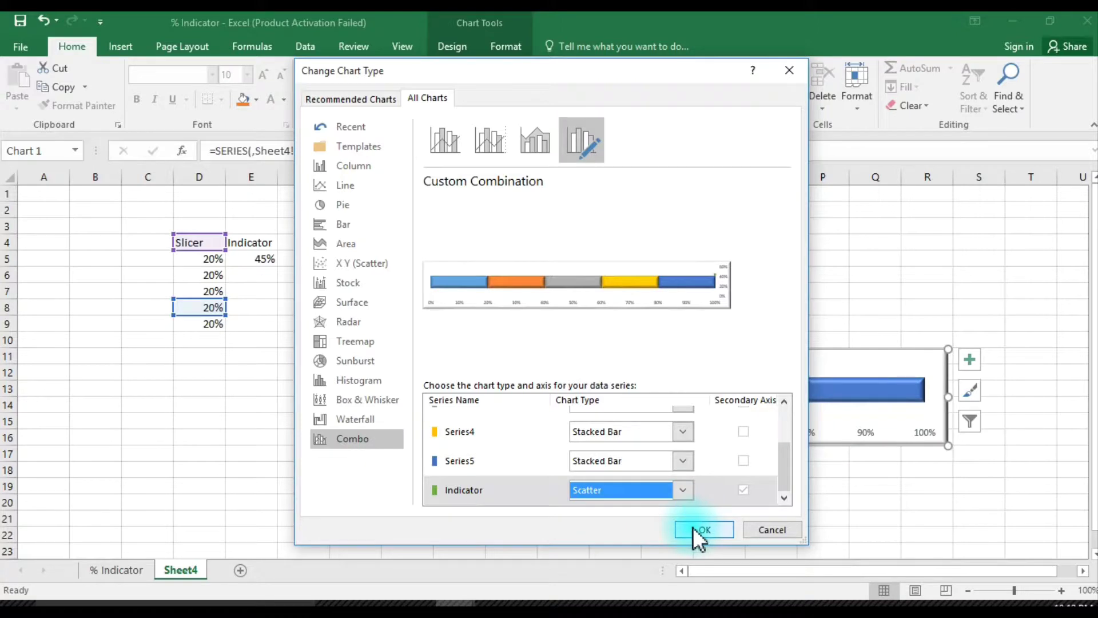
{"action": "left_click", "coordinate": [699, 530]}
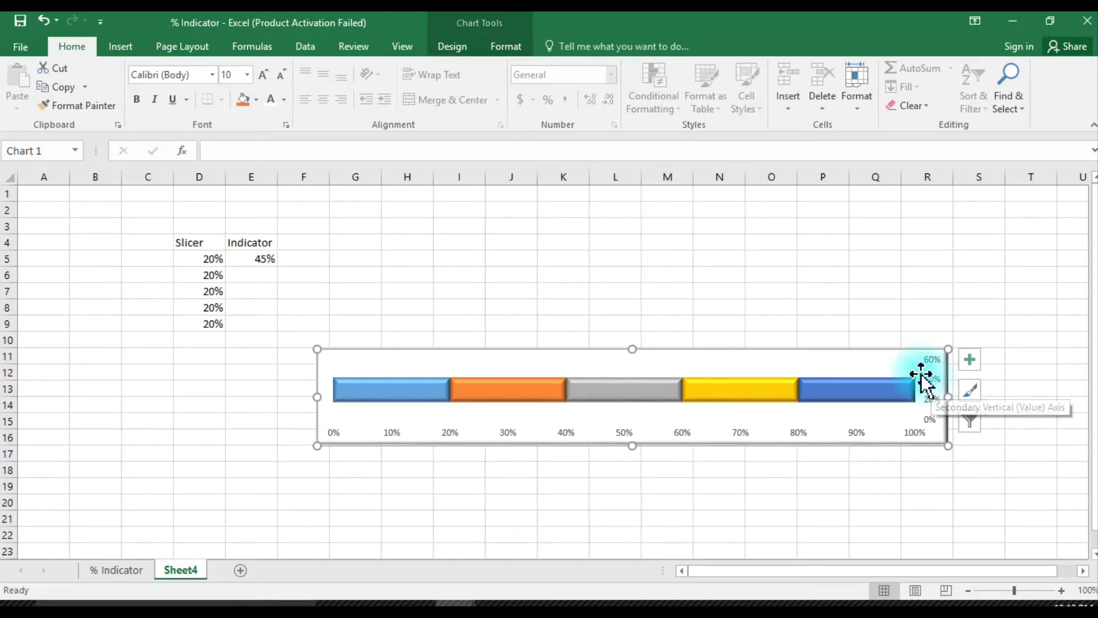
{"action": "mouse_move", "coordinate": [916, 379]}
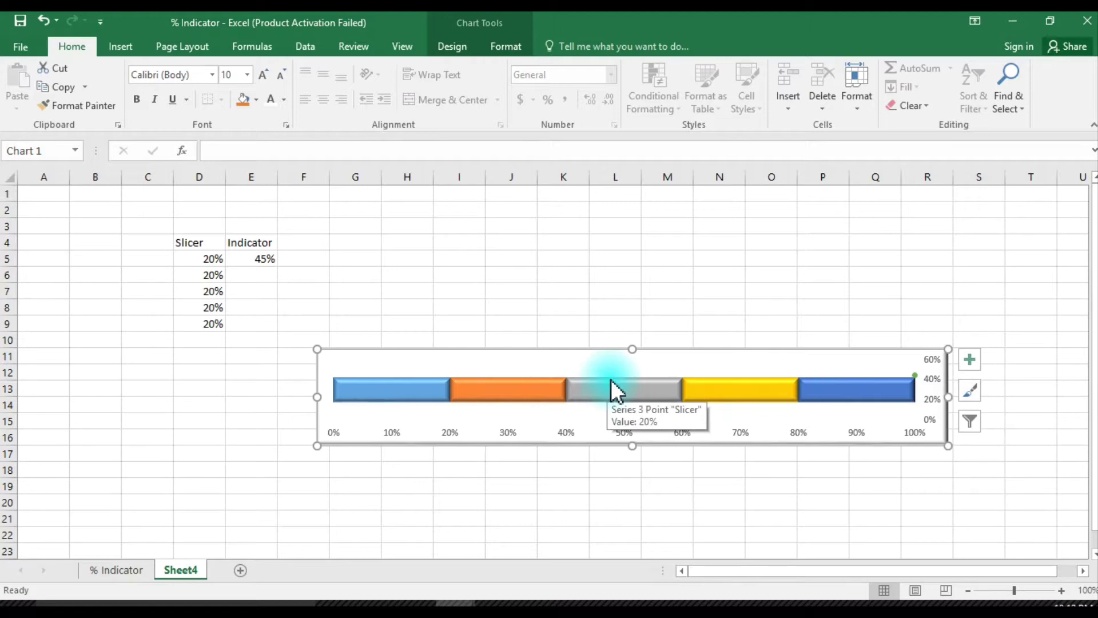
- Open the chart's Select Data dialog and begin editing the Indicator series
{"action": "left_click", "coordinate": [916, 374]}
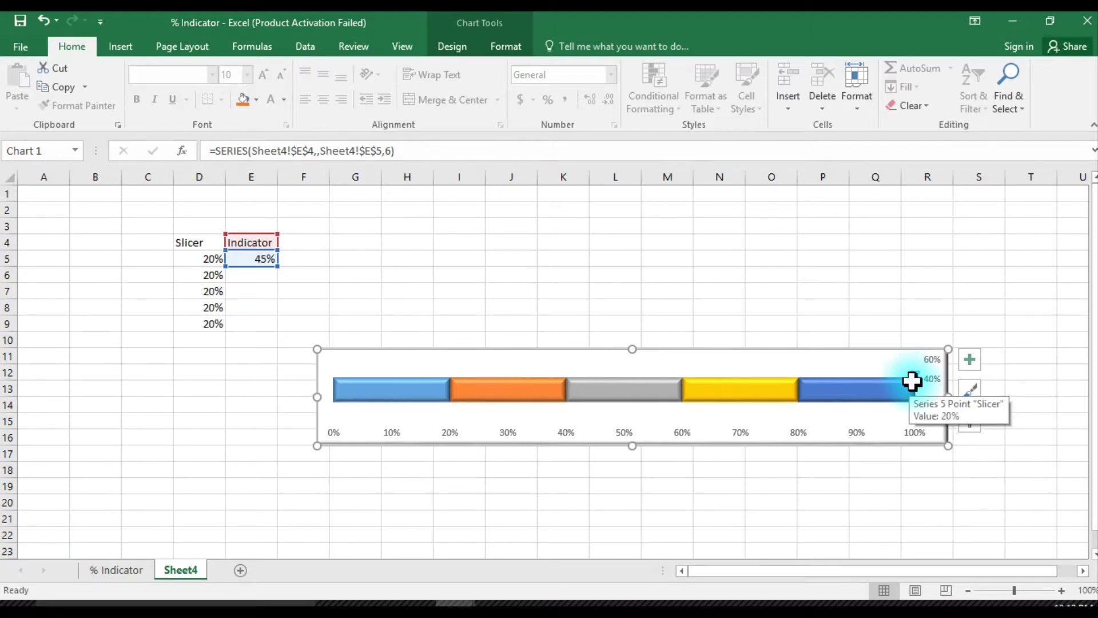
{"action": "right_click", "coordinate": [913, 382]}
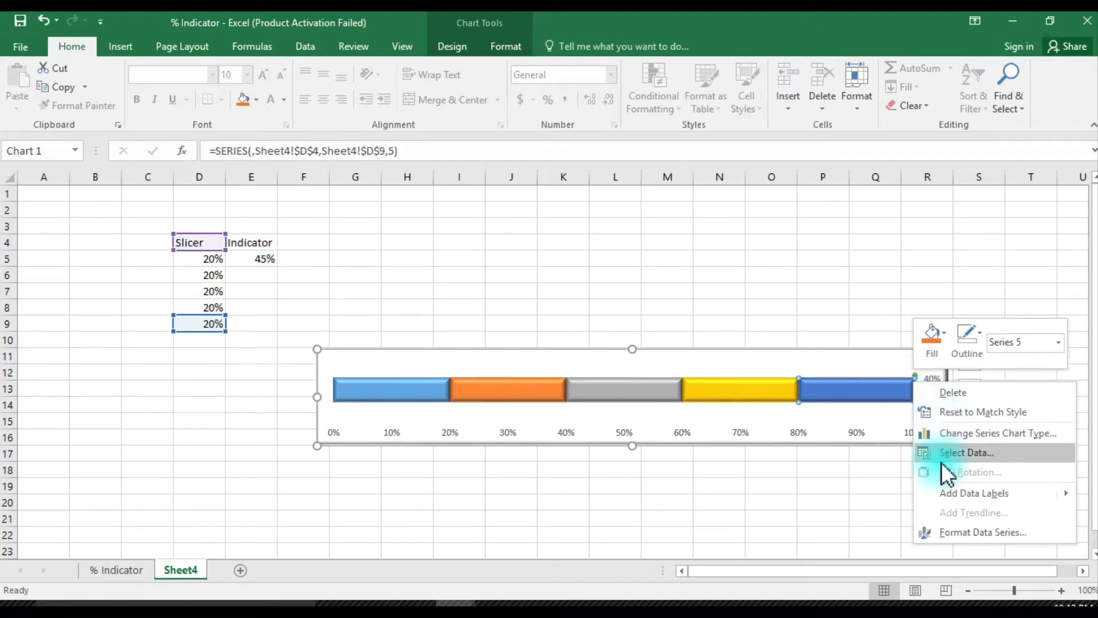
{"action": "left_click", "coordinate": [942, 462]}
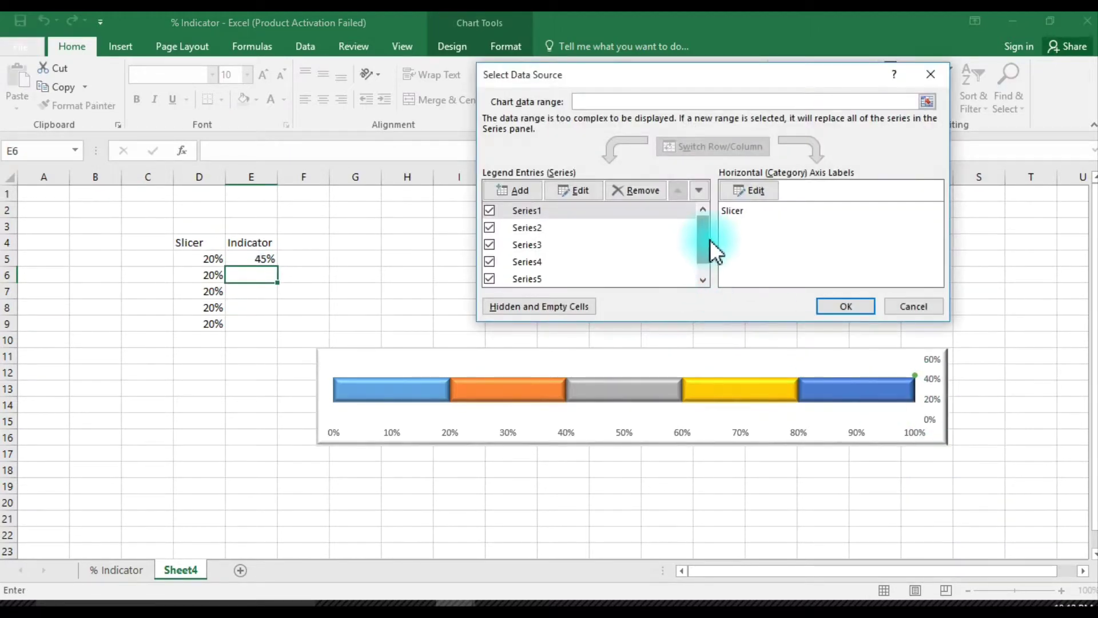
{"action": "left_click_drag", "start_coordinate": [710, 239], "coordinate": [702, 256]}
{"action": "left_click", "coordinate": [572, 276]}
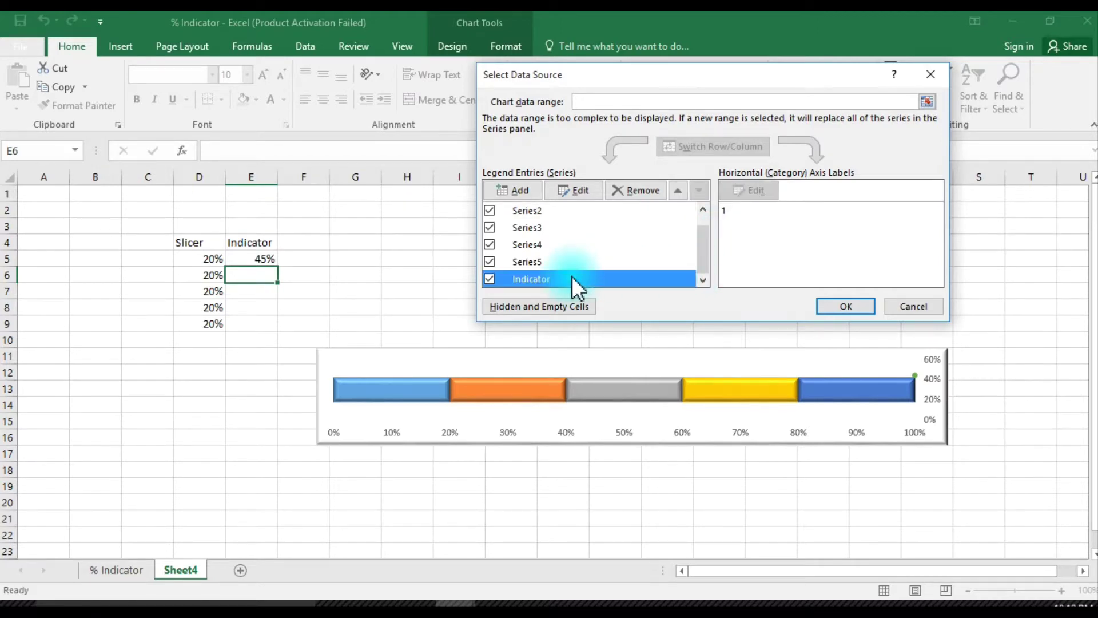
{"action": "left_click", "coordinate": [581, 190]}
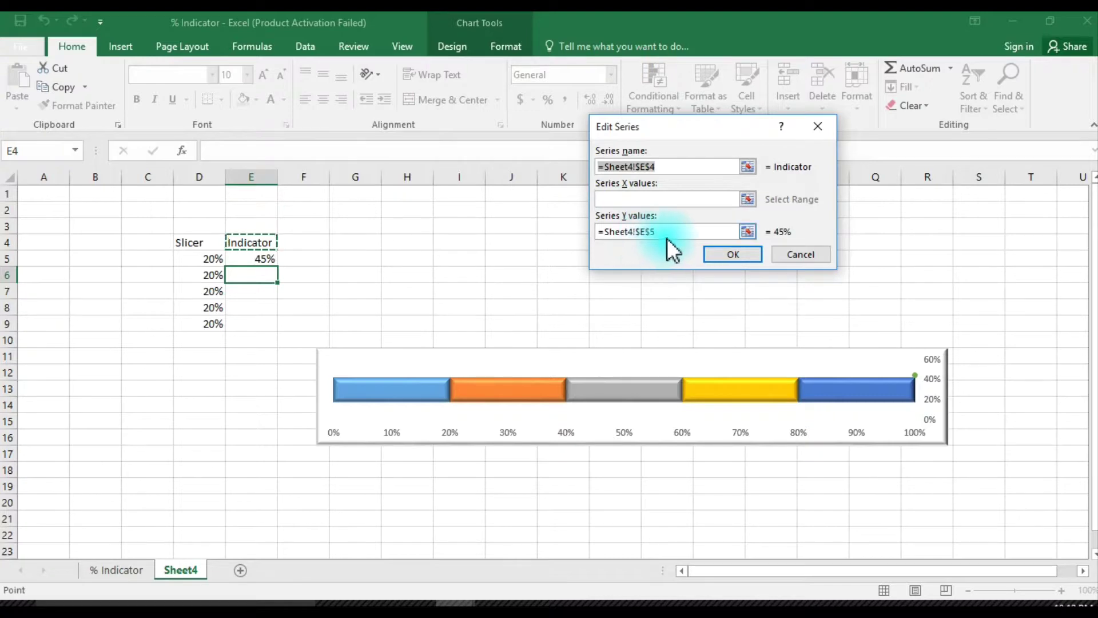
- Set the Indicator series Y value to .5 and X value to =Sheet4!$E$5, then confirm
{"action": "left_click", "coordinate": [652, 230]}
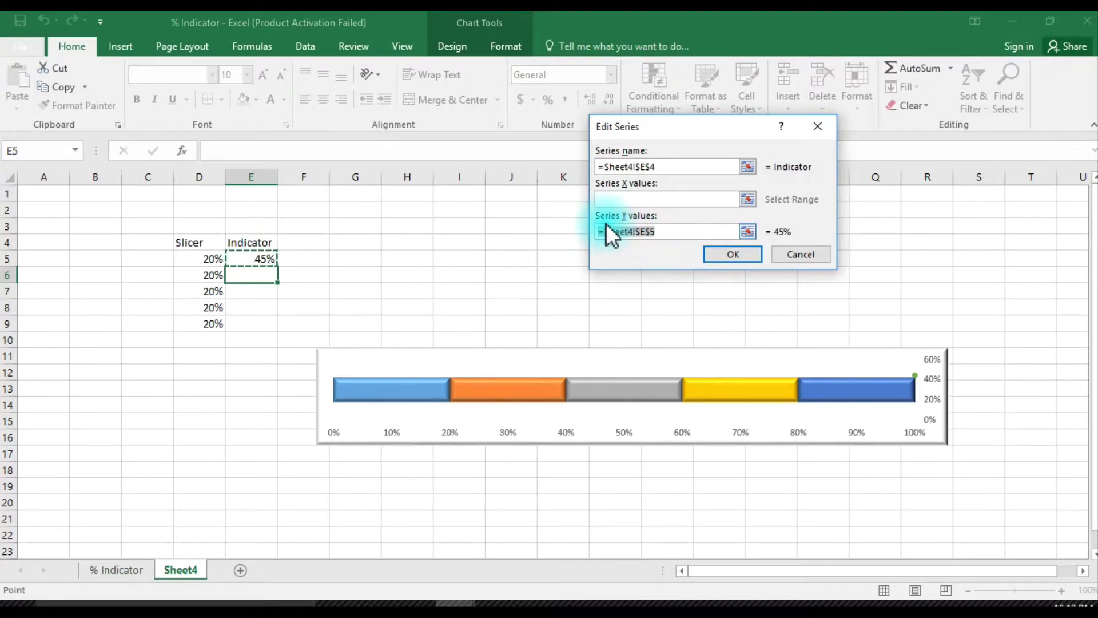
{"action": "key", "text": "BackSpace"}
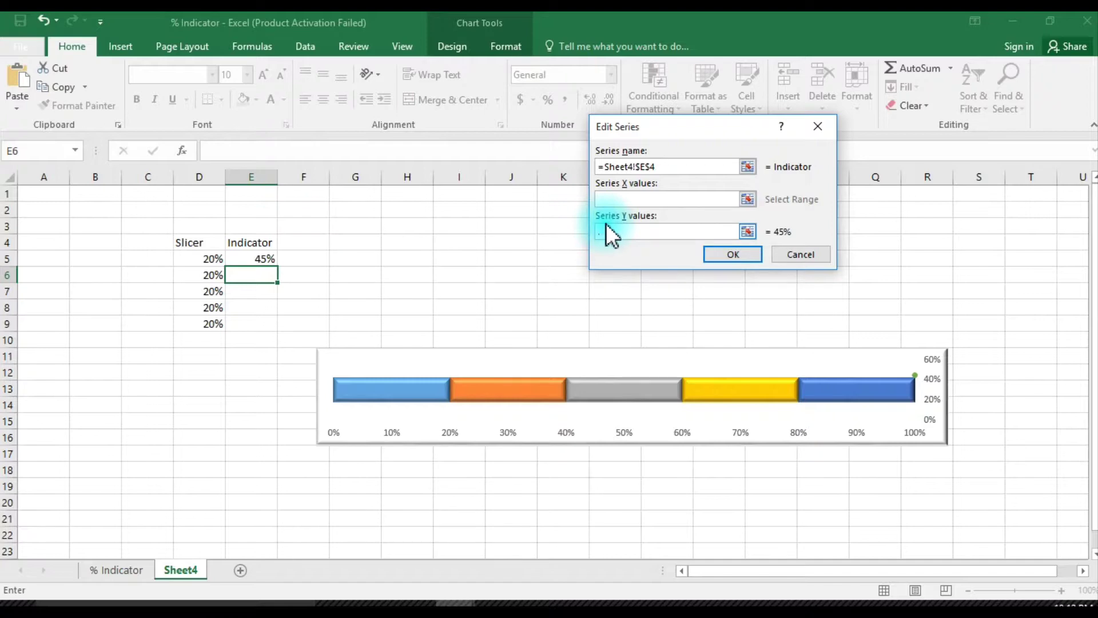
{"action": "type", "text": ".5"}
{"action": "left_click", "coordinate": [623, 201]}
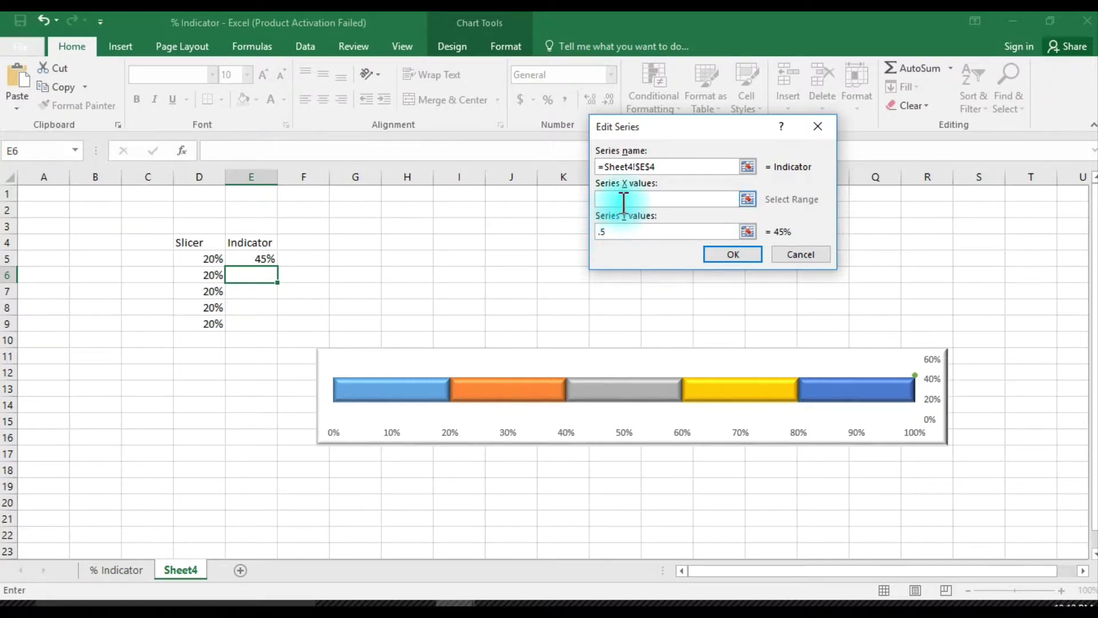
{"action": "key", "text": "ctrl+v"}
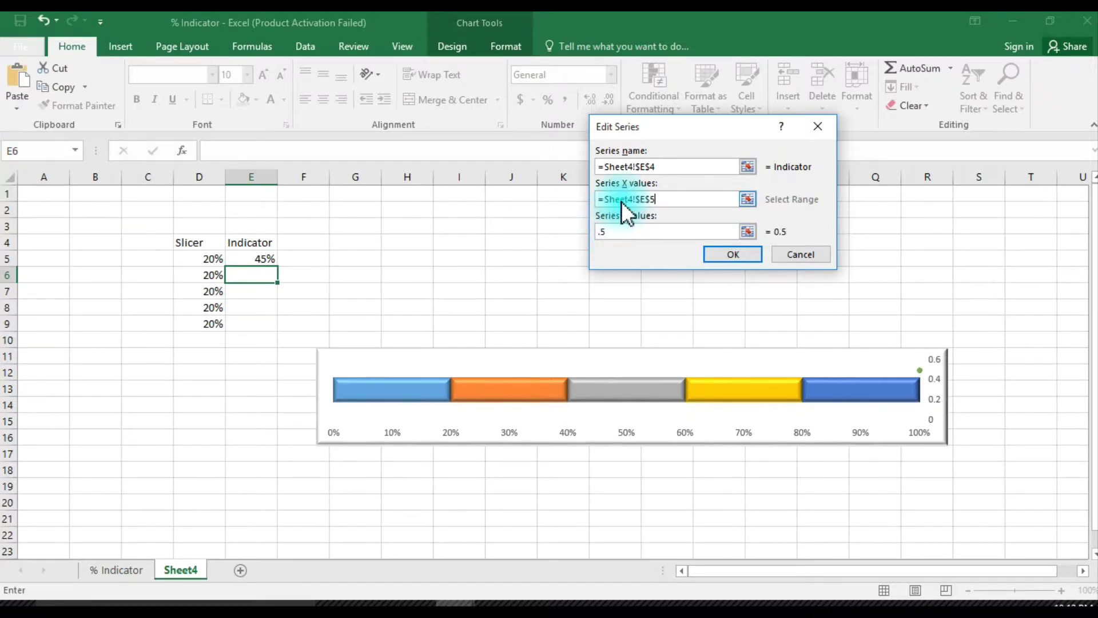
{"action": "left_click", "coordinate": [716, 251]}
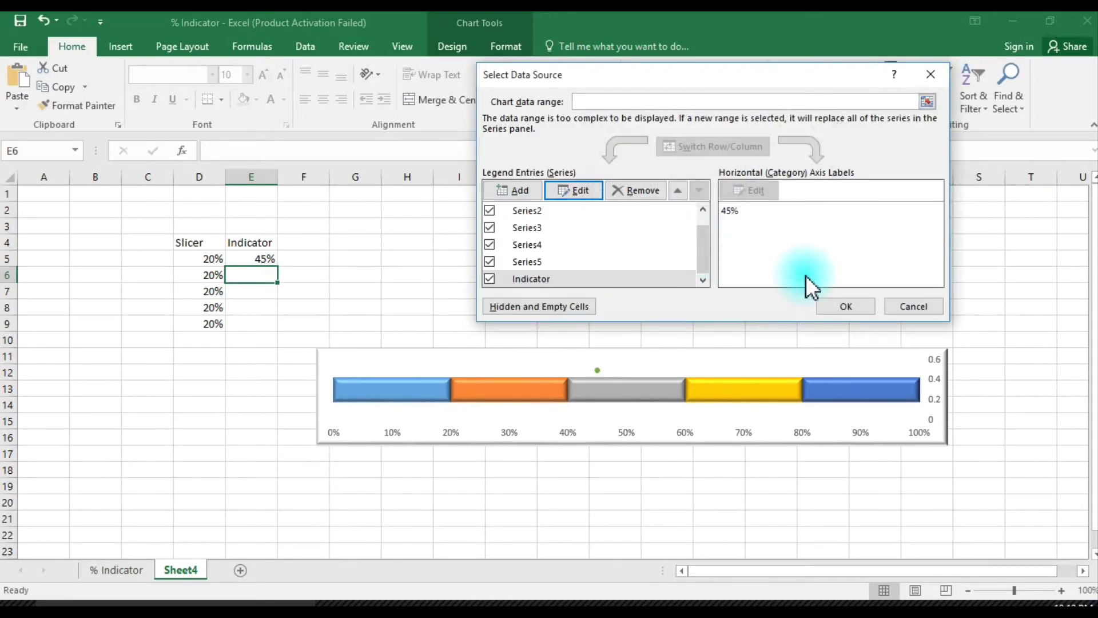
{"action": "left_click", "coordinate": [831, 307]}
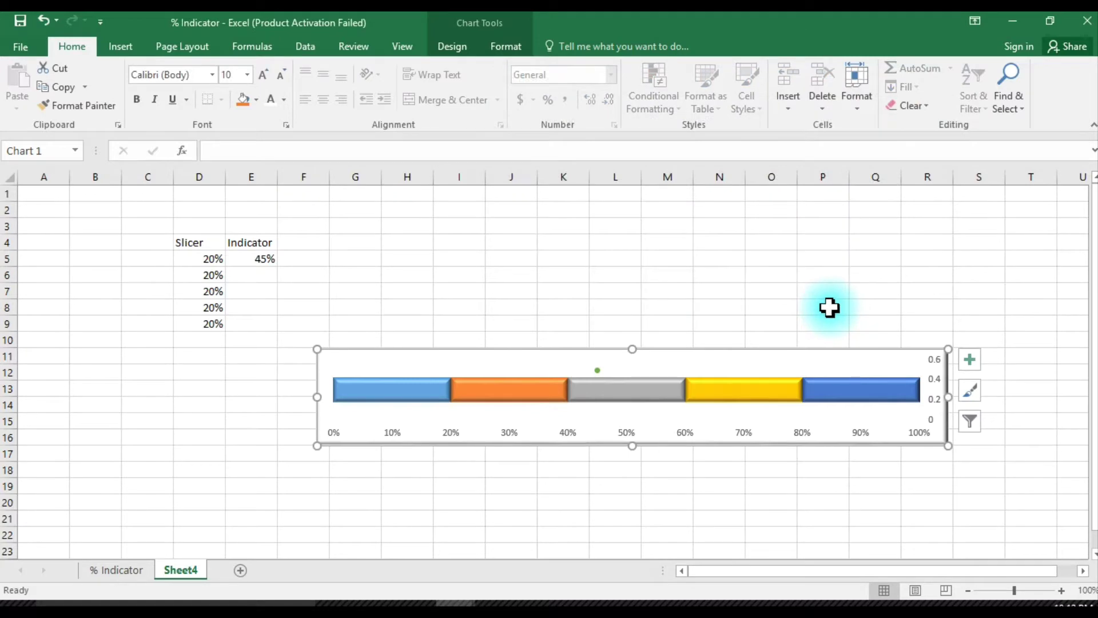
{"action": "left_click", "coordinate": [752, 272]}
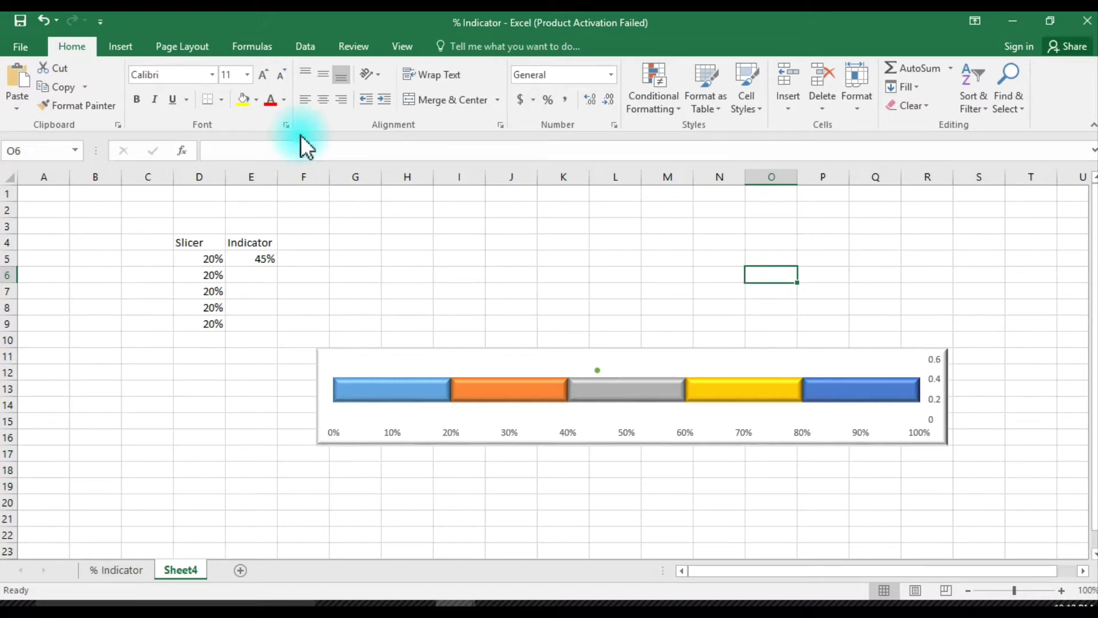
{"action": "left_click", "coordinate": [135, 48]}
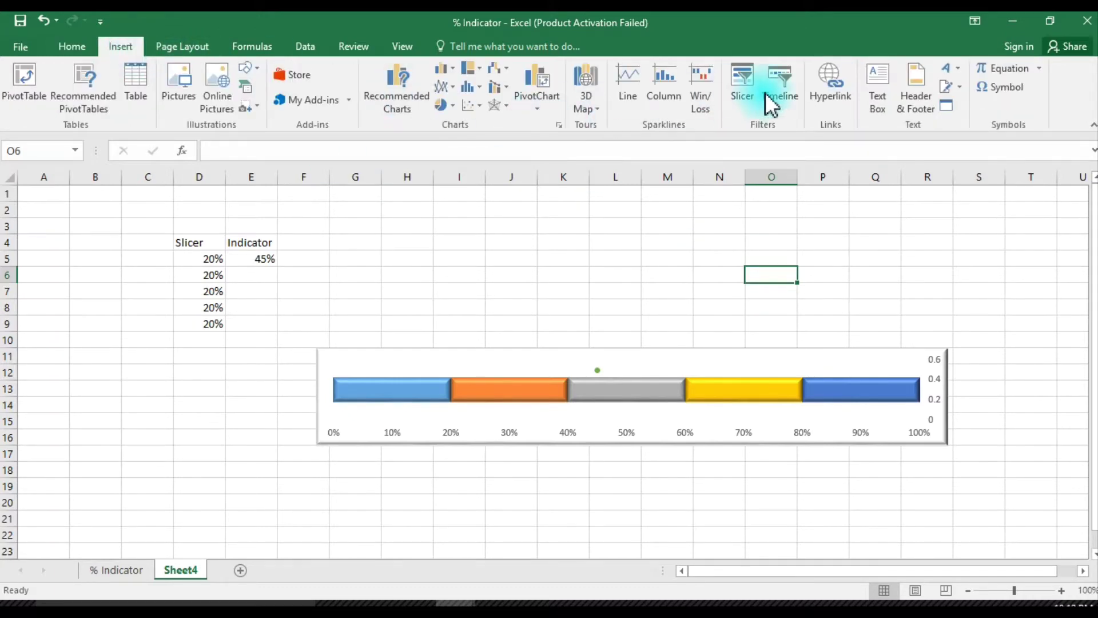
- Draw a text box near columns M–N holding the Webdings down triangle (code 54), then select it
{"action": "left_click", "coordinate": [875, 84]}
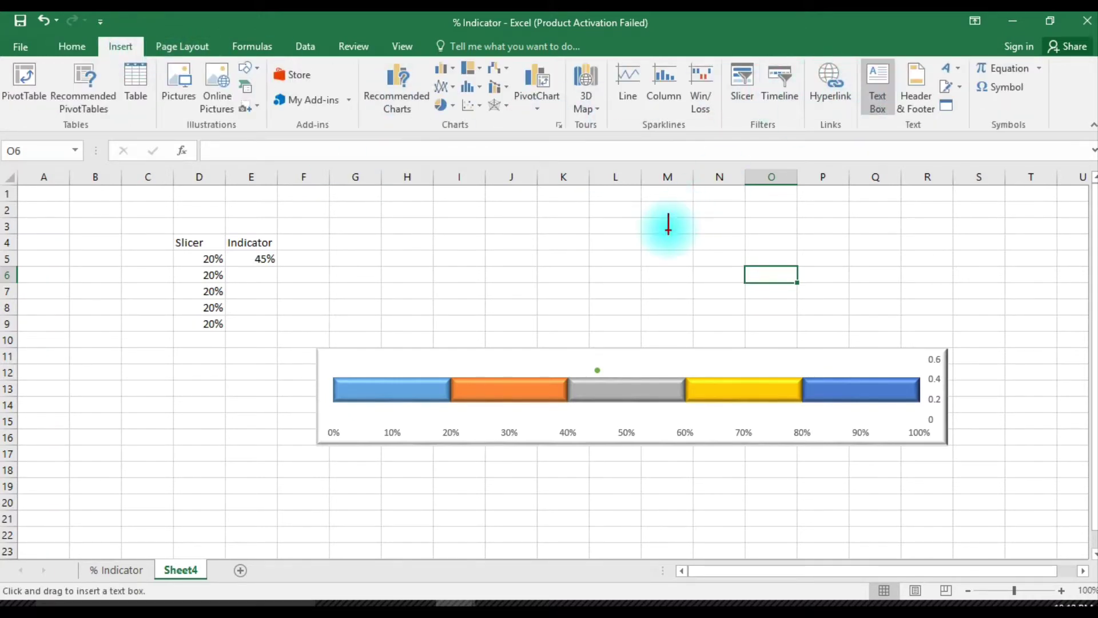
{"action": "left_click_drag", "start_coordinate": [692, 254], "coordinate": [754, 298]}
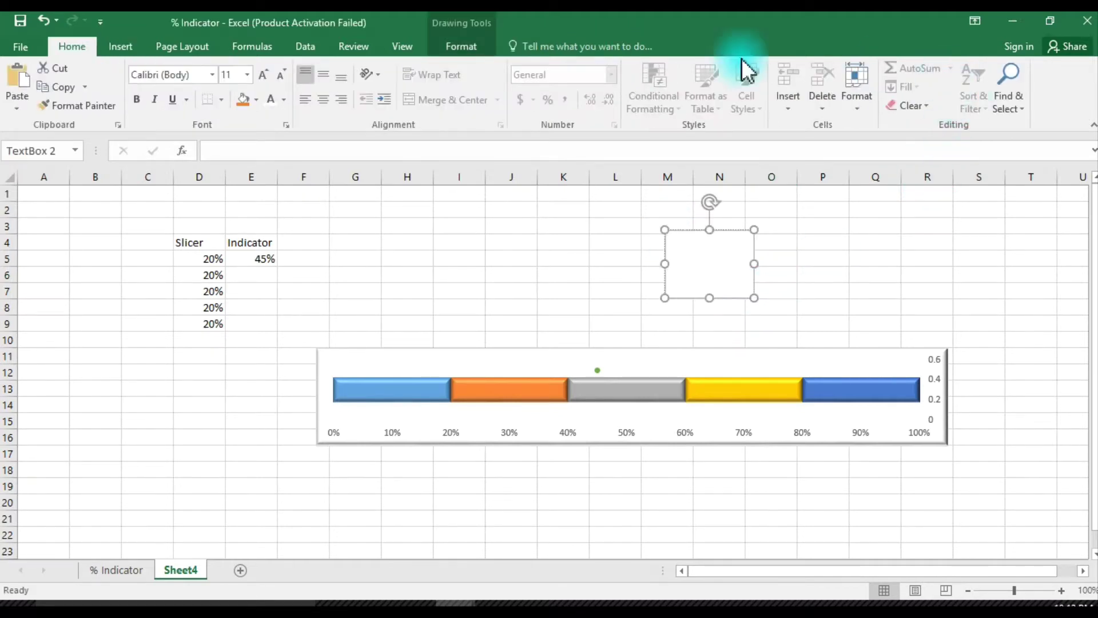
{"action": "left_click", "coordinate": [135, 44]}
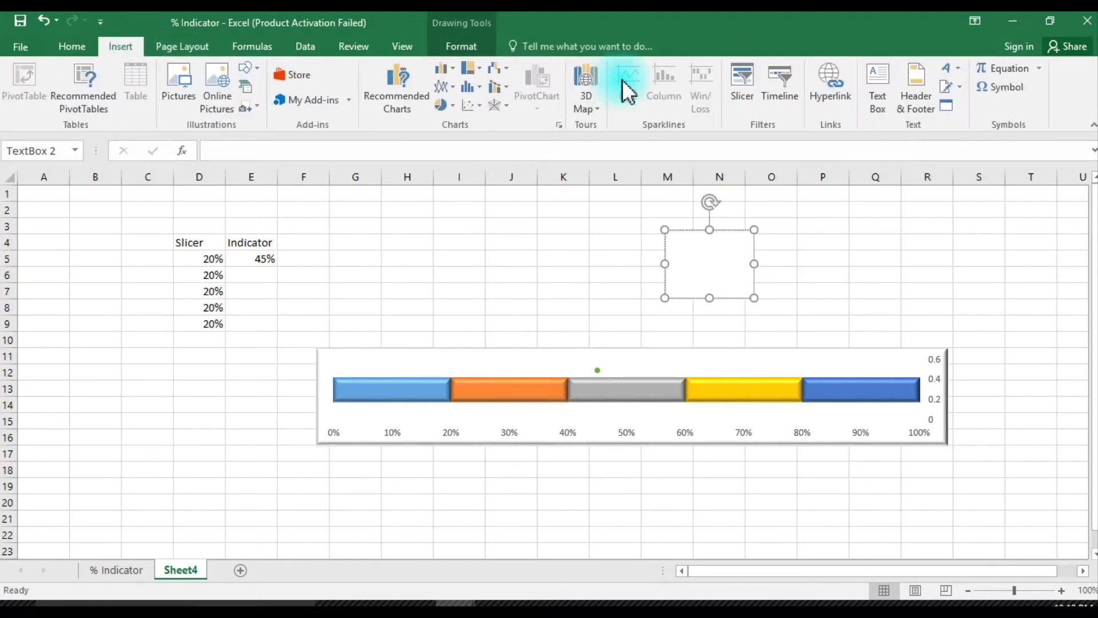
{"action": "left_click", "coordinate": [1006, 87]}
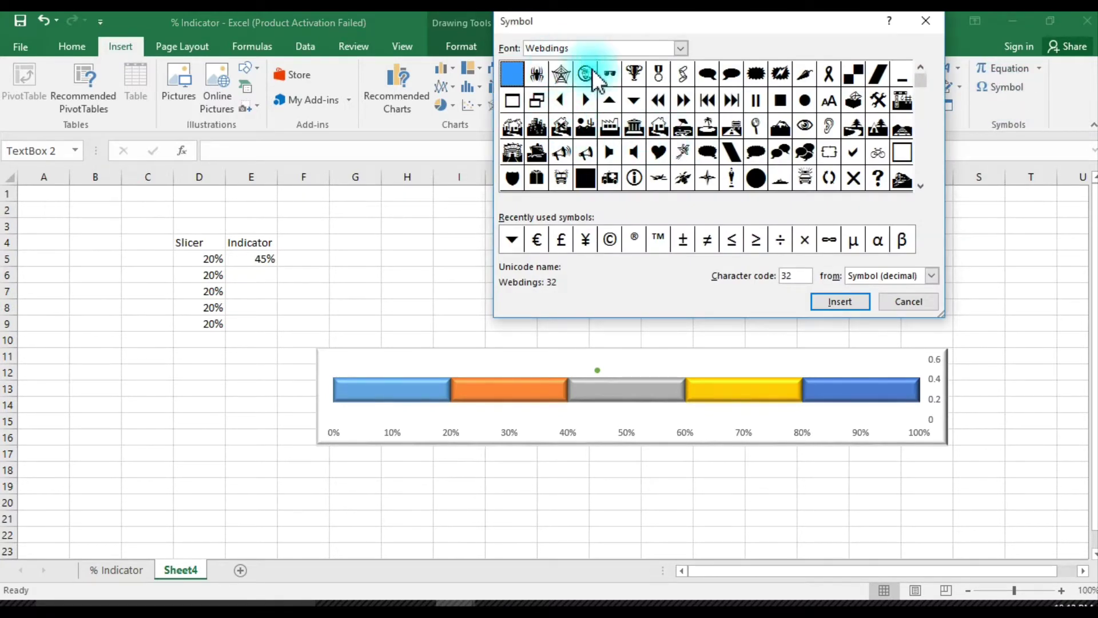
{"action": "left_click", "coordinate": [640, 101]}
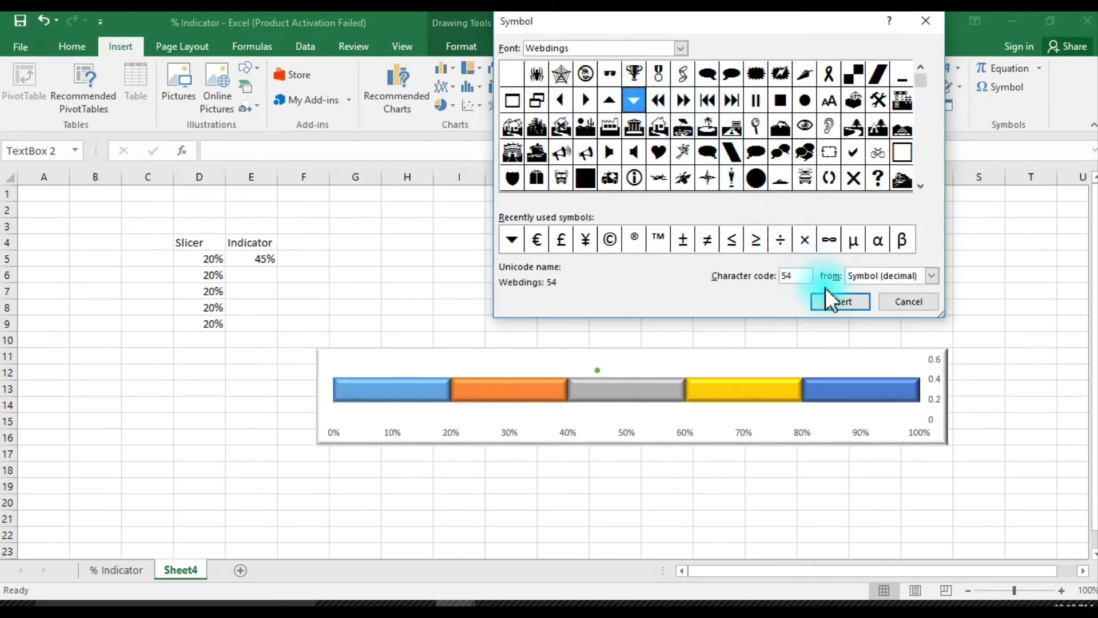
{"action": "left_click", "coordinate": [827, 304]}
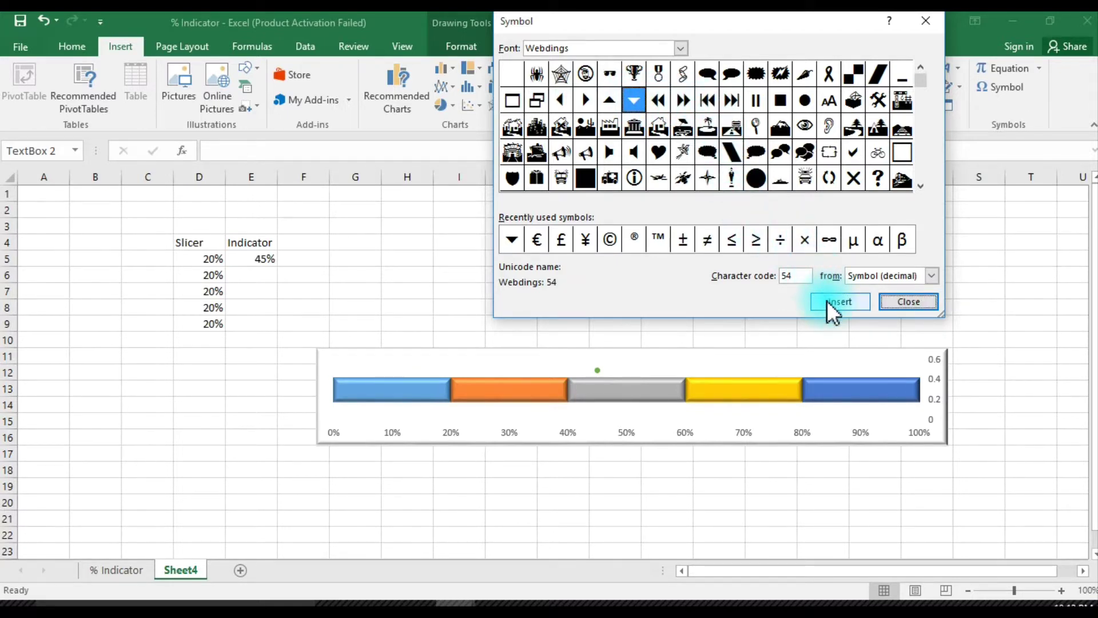
{"action": "left_click", "coordinate": [909, 301]}
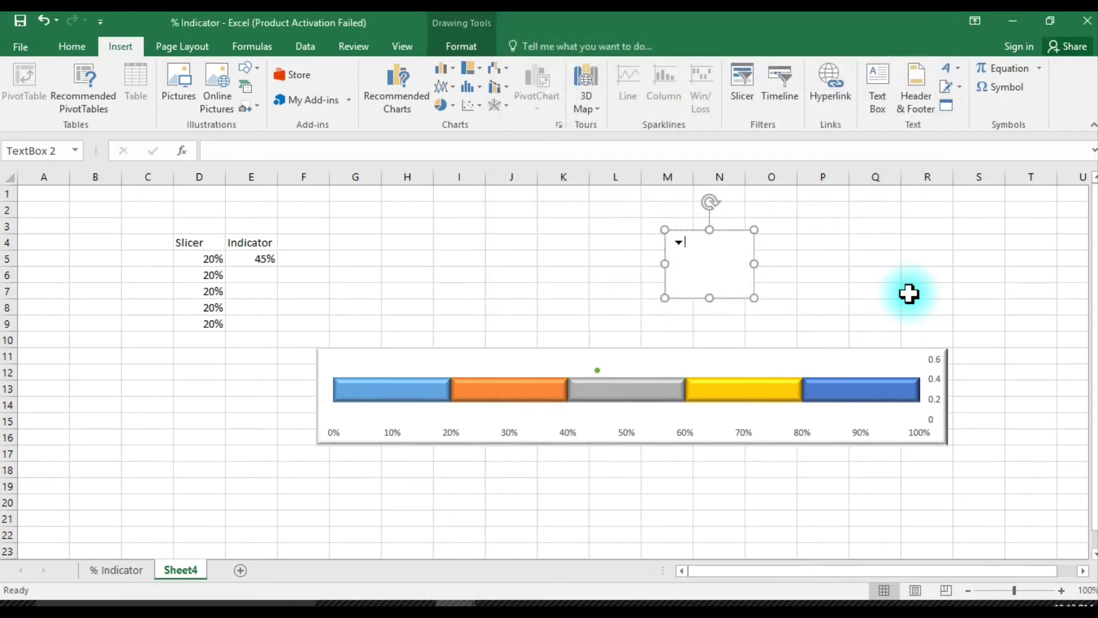
{"action": "key", "text": "shift+Left"}
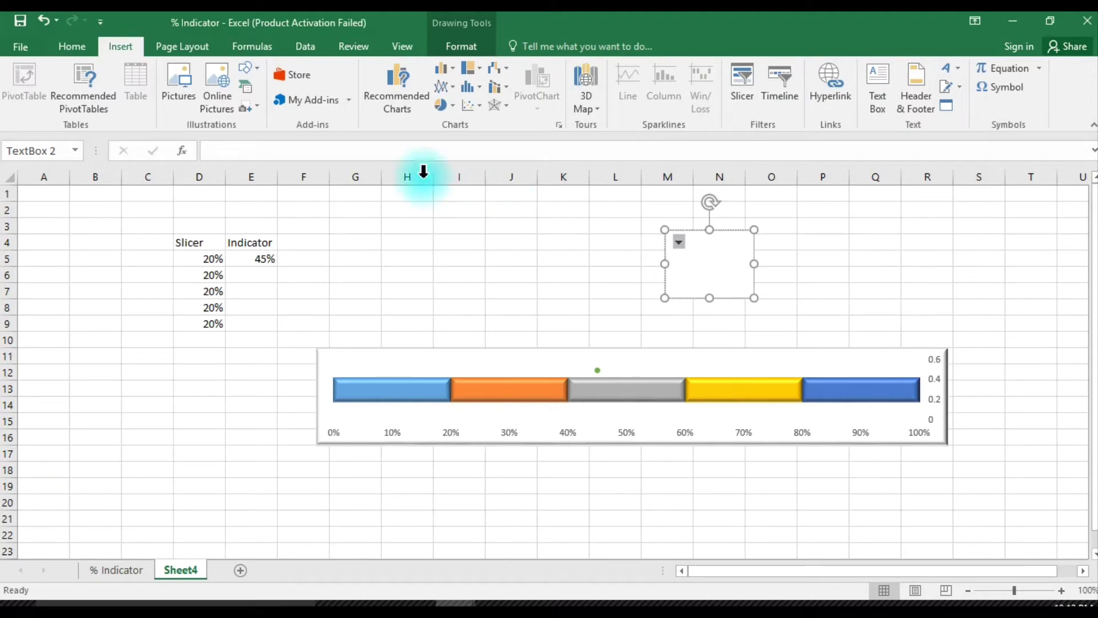
- Increase the triangle's font size to 40
{"action": "left_click", "coordinate": [88, 44]}
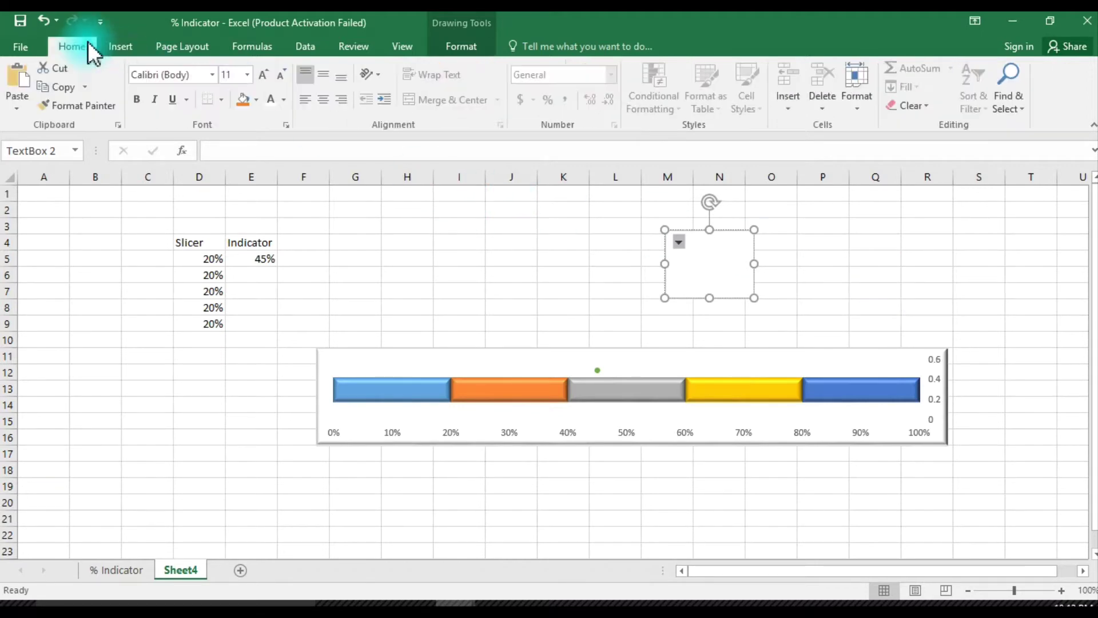
{"action": "left_click", "coordinate": [266, 77]}
{"action": "left_click", "coordinate": [265, 77]}
{"action": "left_click", "coordinate": [266, 78]}
{"action": "left_click", "coordinate": [265, 77]}
{"action": "left_click", "coordinate": [265, 77]}
{"action": "left_click", "coordinate": [266, 77]}
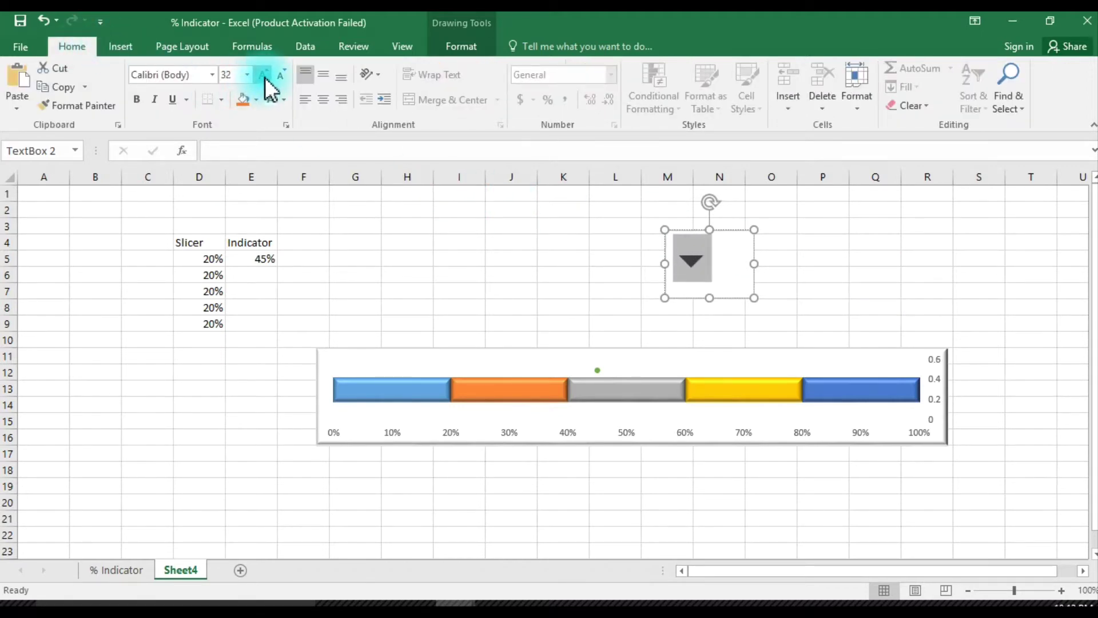
{"action": "left_click", "coordinate": [265, 78]}
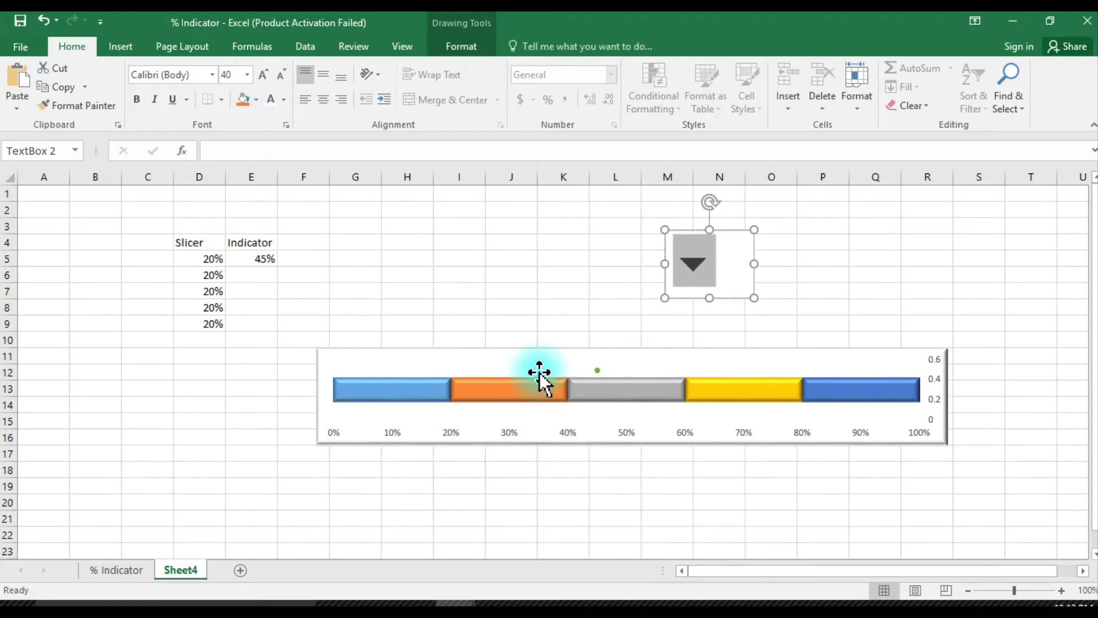
{"action": "mouse_move", "coordinate": [597, 370]}
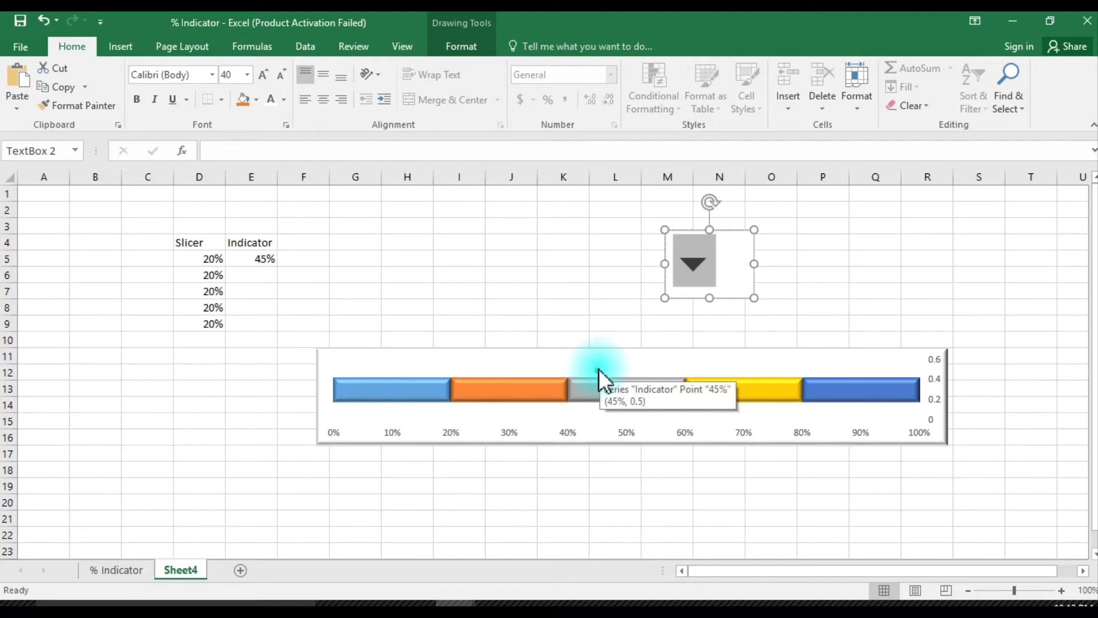
- Paste the triangle as the Indicator point's marker and delete the original text box
{"action": "left_click", "coordinate": [598, 368]}
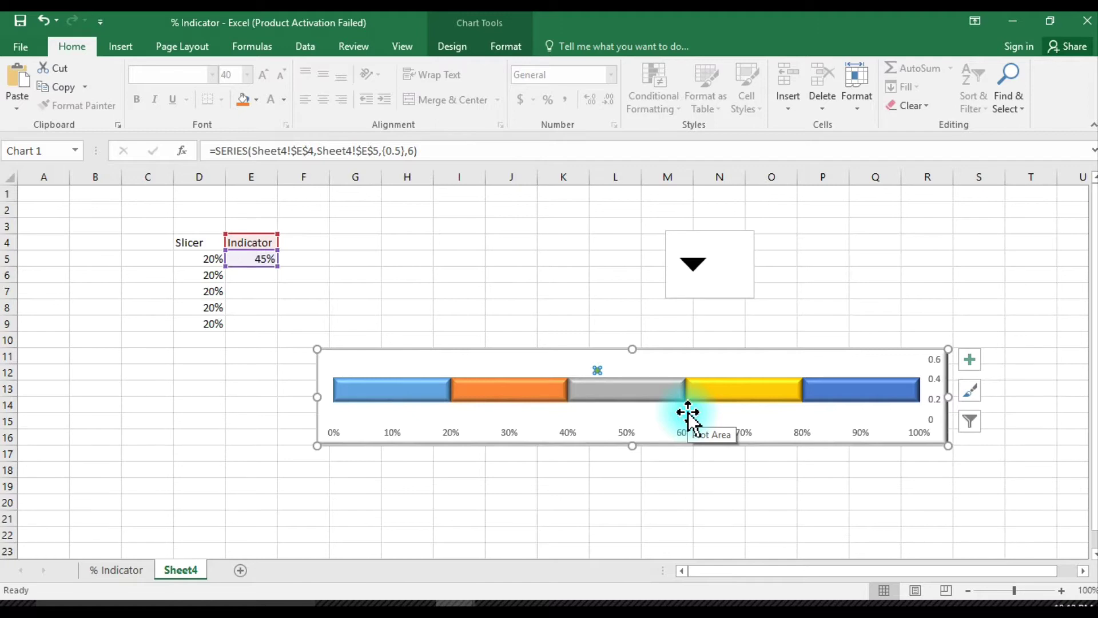
{"action": "key", "text": "ctrl+v"}
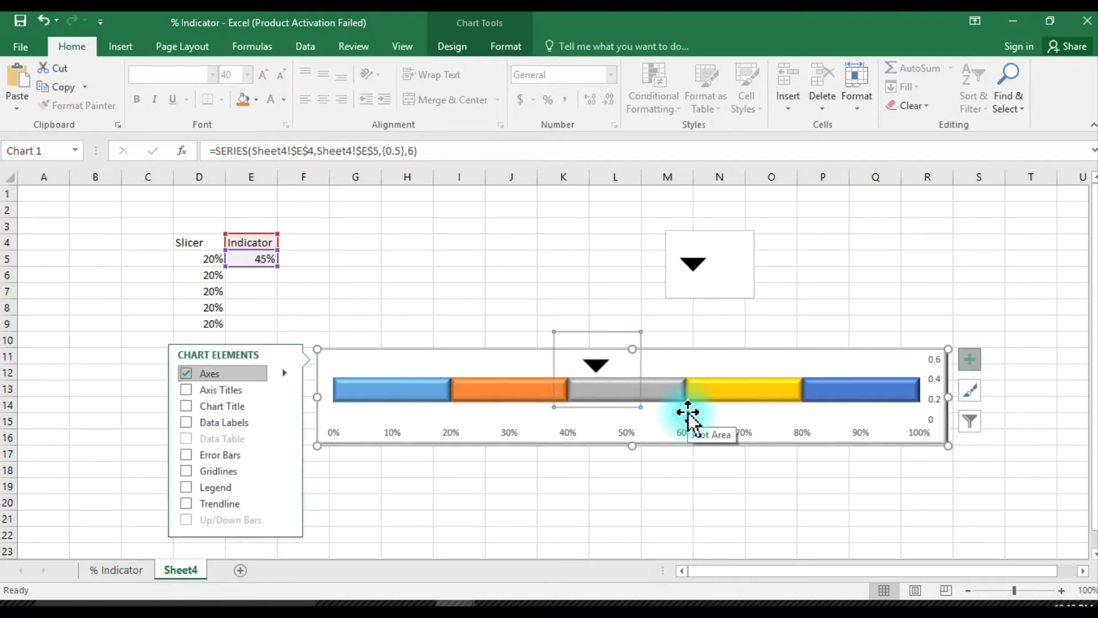
{"action": "left_click", "coordinate": [839, 321]}
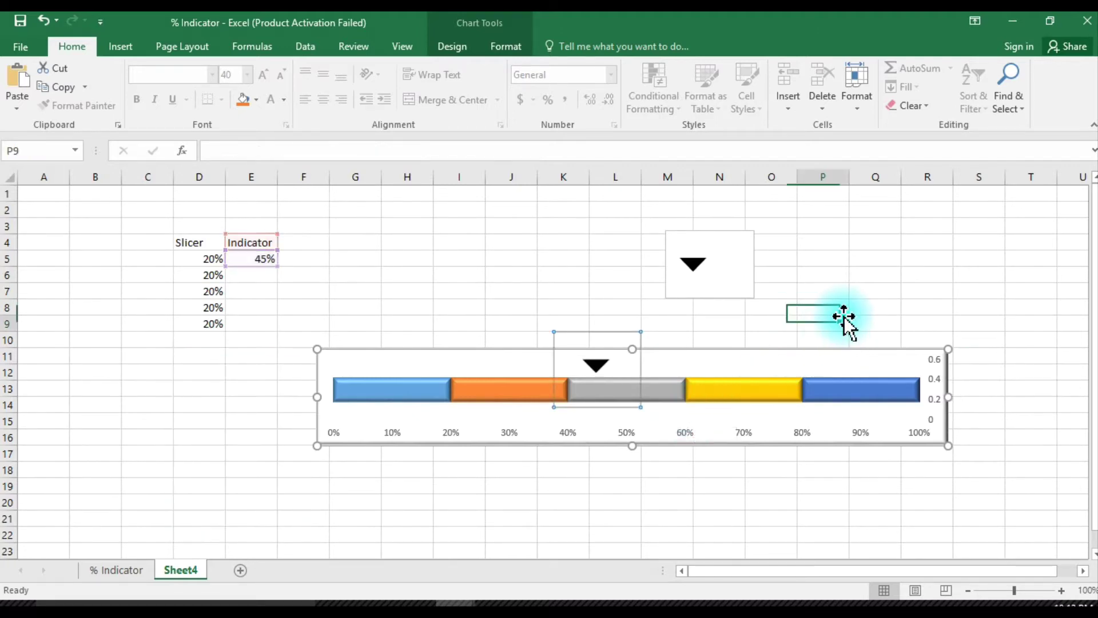
{"action": "left_click", "coordinate": [752, 232]}
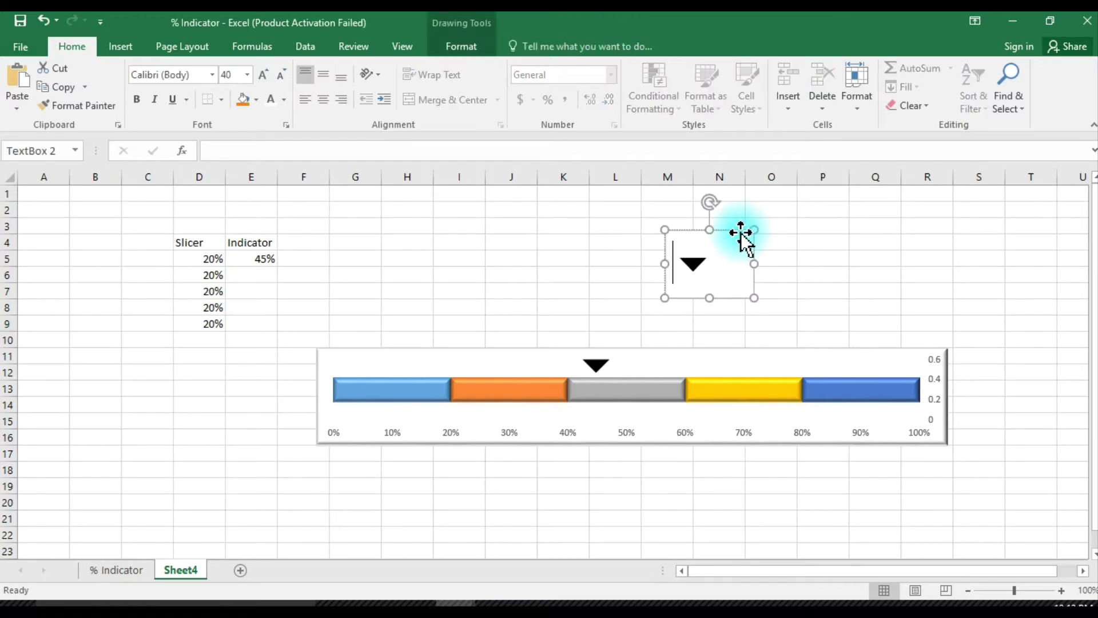
{"action": "key", "text": "Delete"}
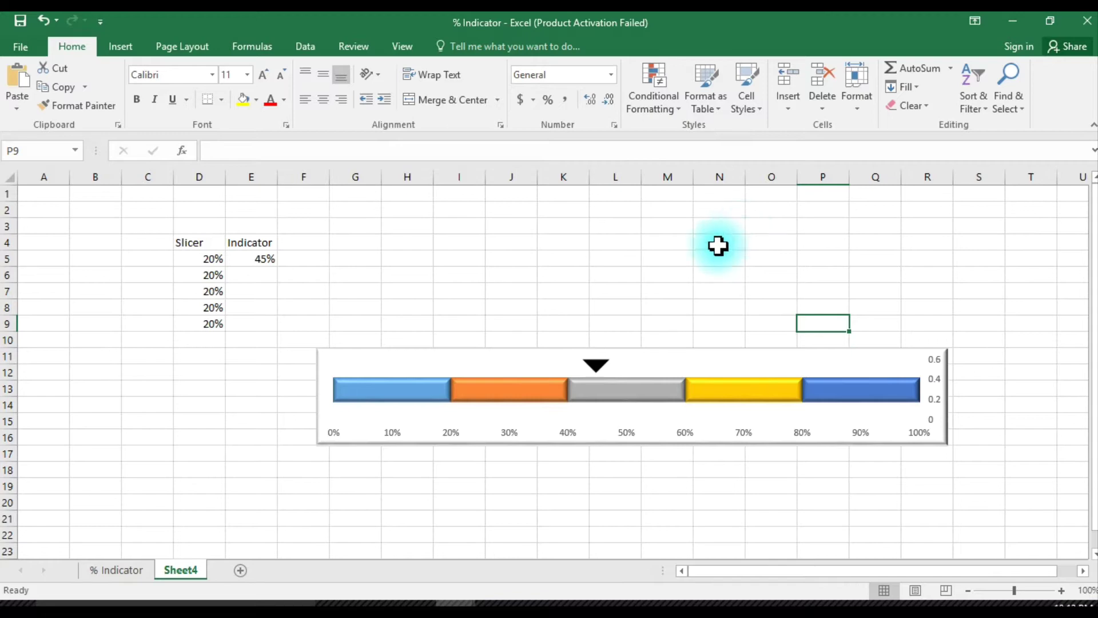
- Add a data label to the Indicator point
{"action": "right_click", "coordinate": [603, 362]}
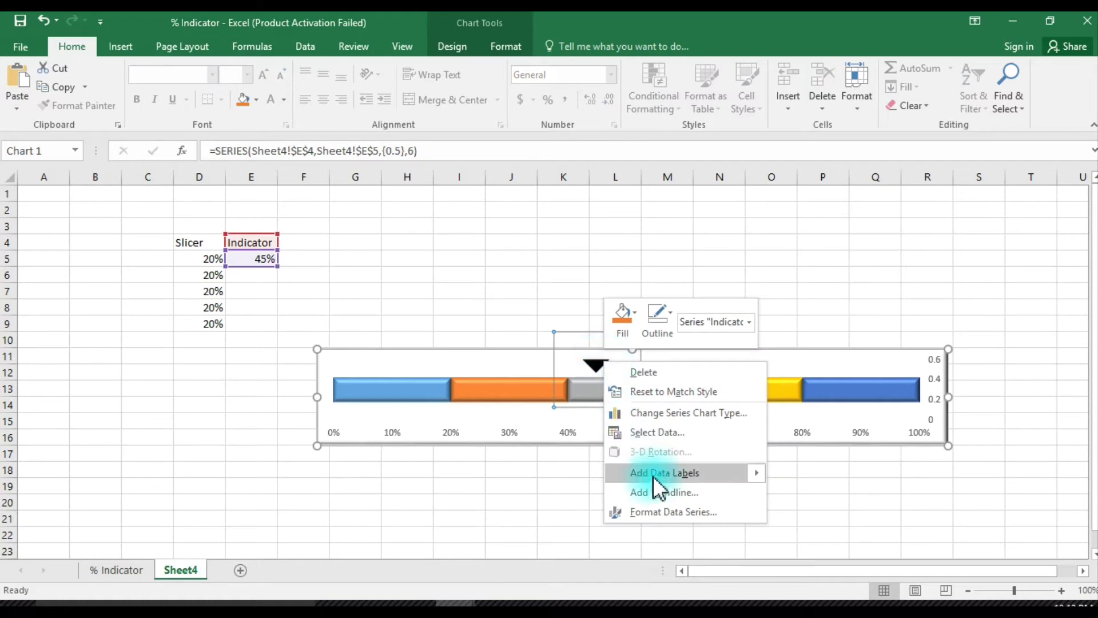
{"action": "left_click", "coordinate": [655, 478]}
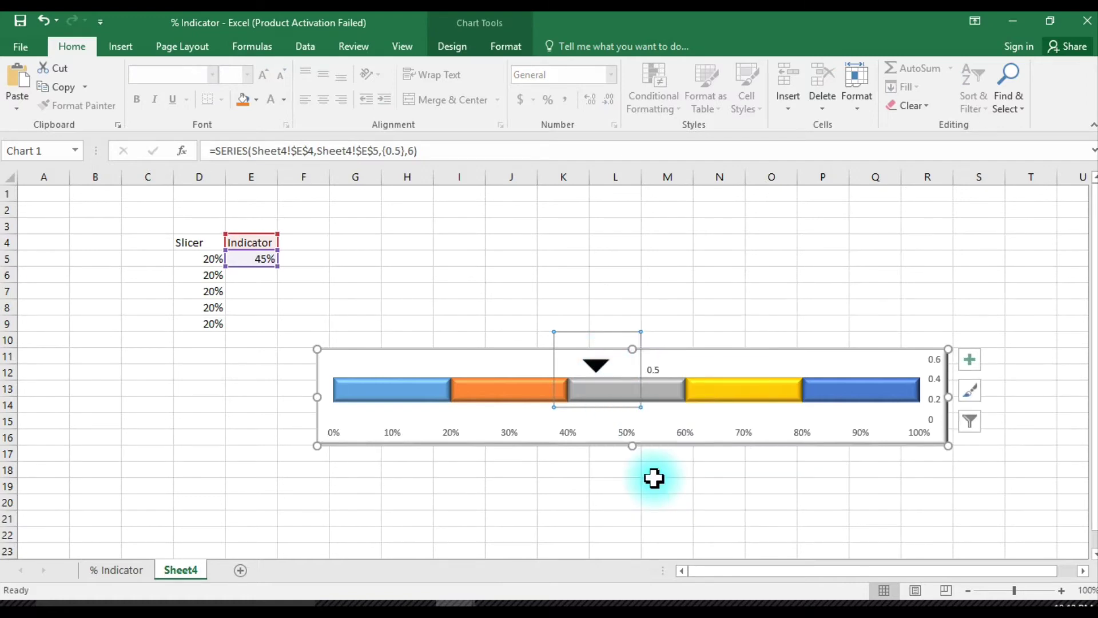
{"action": "left_click", "coordinate": [670, 400]}
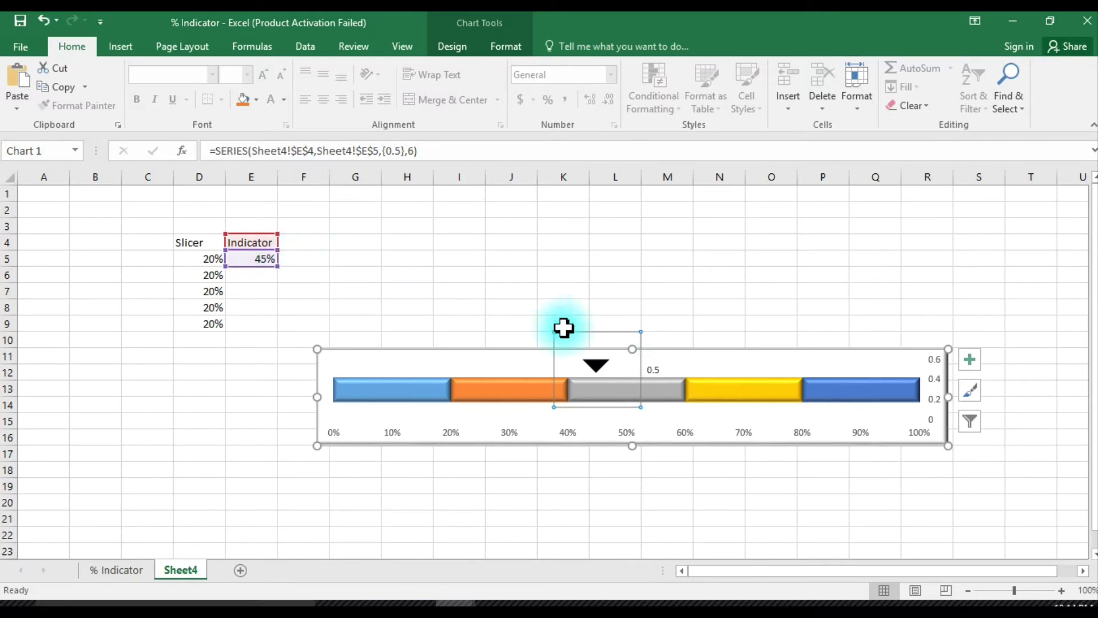
- Format the value label as 16 pt bold Arial Black
{"action": "left_click", "coordinate": [652, 370]}
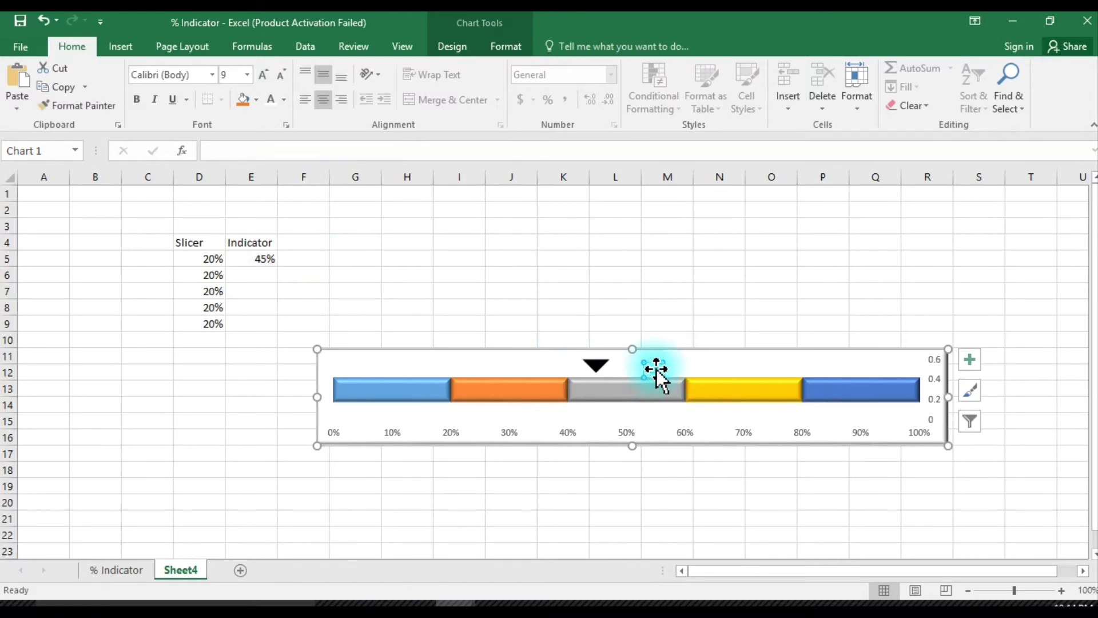
{"action": "left_click", "coordinate": [263, 74]}
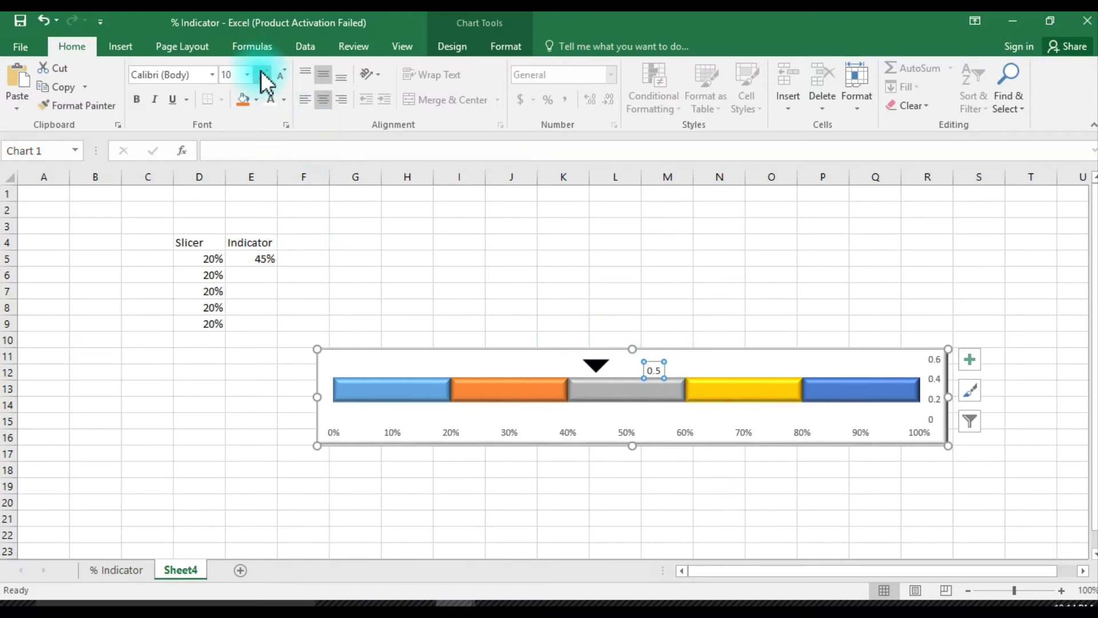
{"action": "double_click", "coordinate": [264, 75]}
{"action": "left_click", "coordinate": [263, 75]}
{"action": "left_click", "coordinate": [264, 75]}
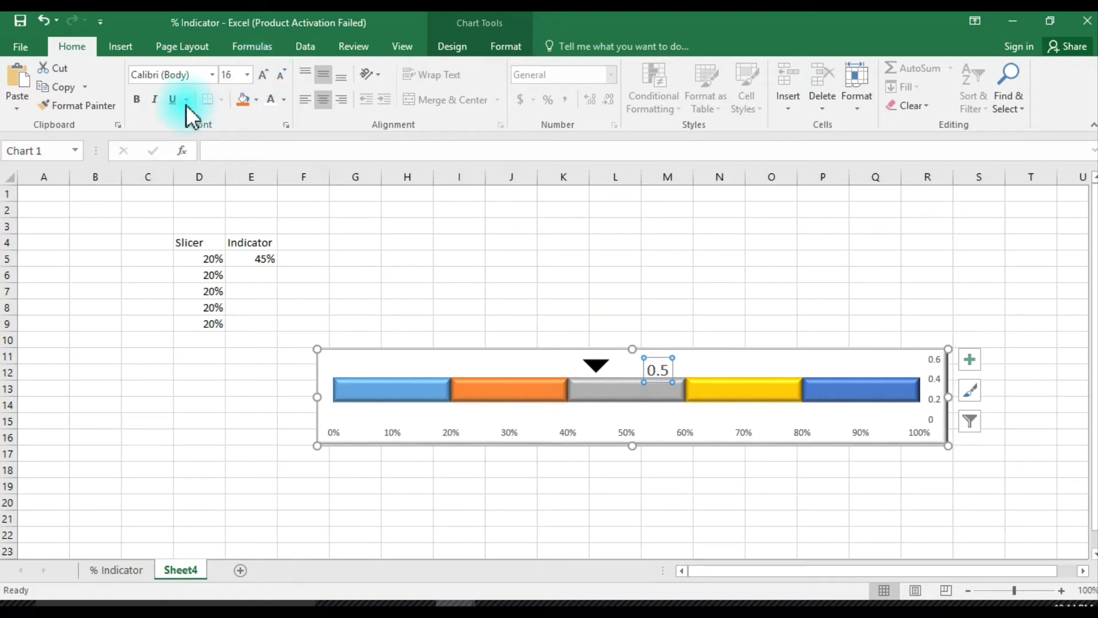
{"action": "left_click", "coordinate": [138, 100]}
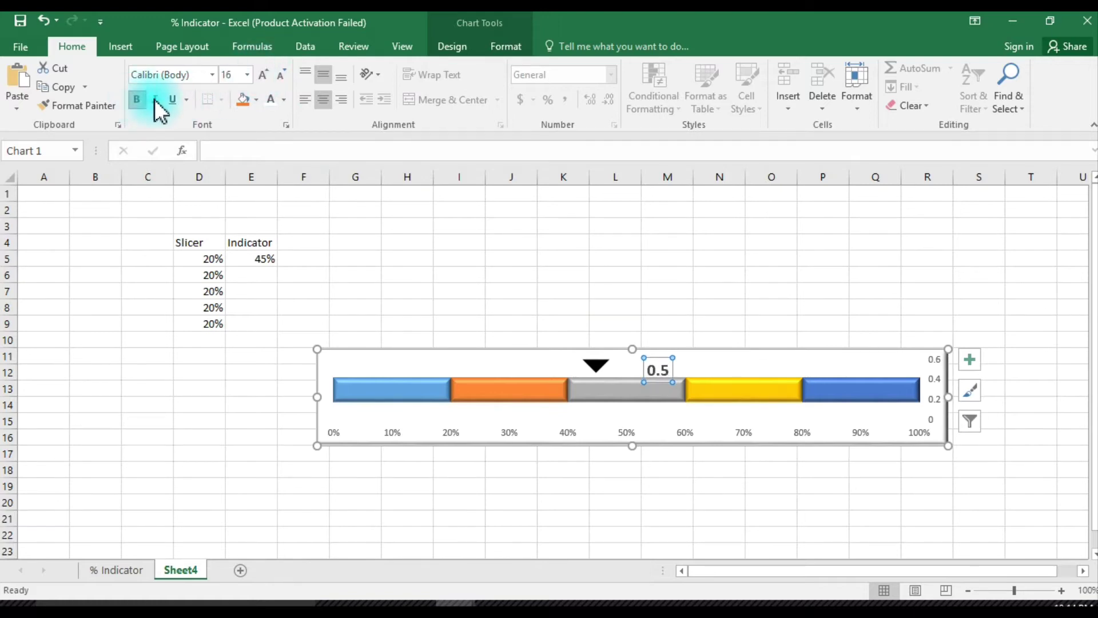
{"action": "left_click", "coordinate": [212, 74]}
{"action": "left_click", "coordinate": [188, 171]}
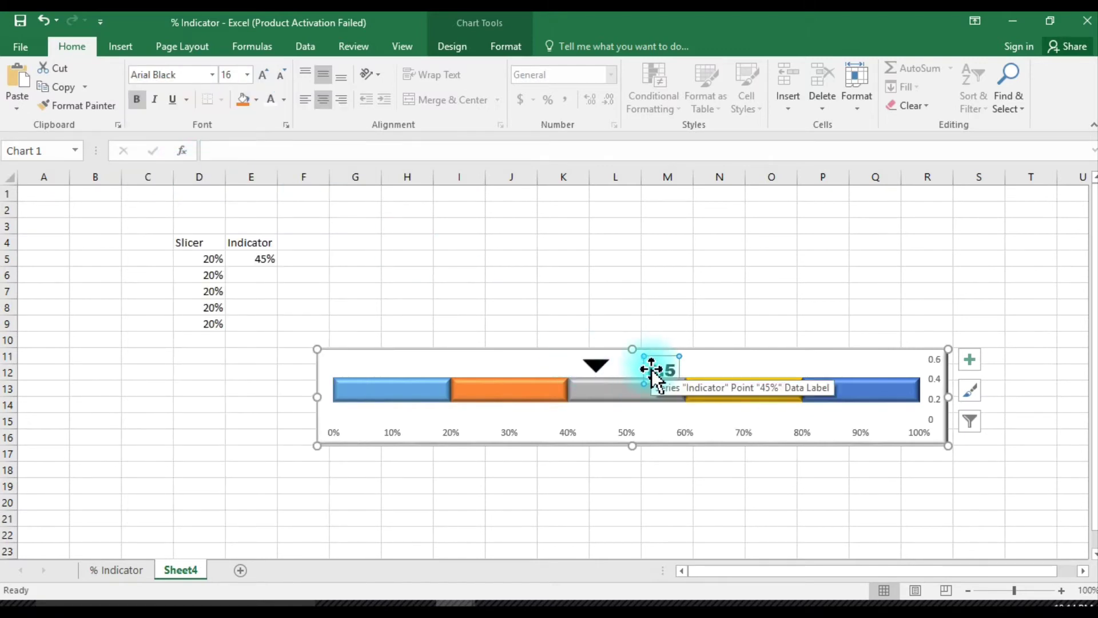
- Link the value label to cell E5 with the formula =E5 so it reads 45%
{"action": "left_click", "coordinate": [654, 369]}
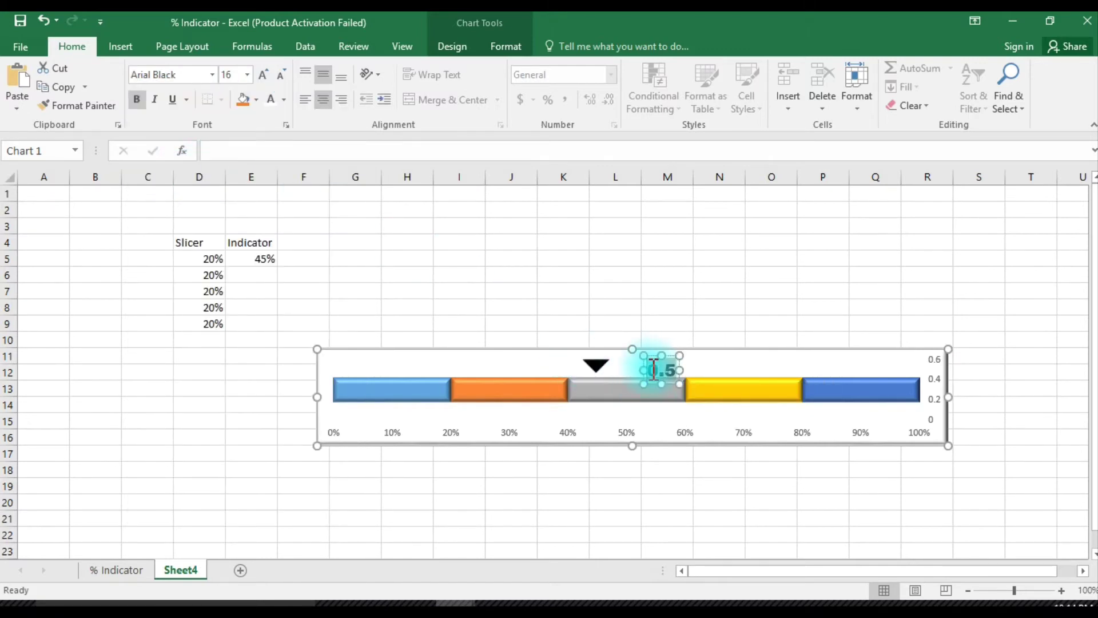
{"action": "left_click", "coordinate": [279, 150]}
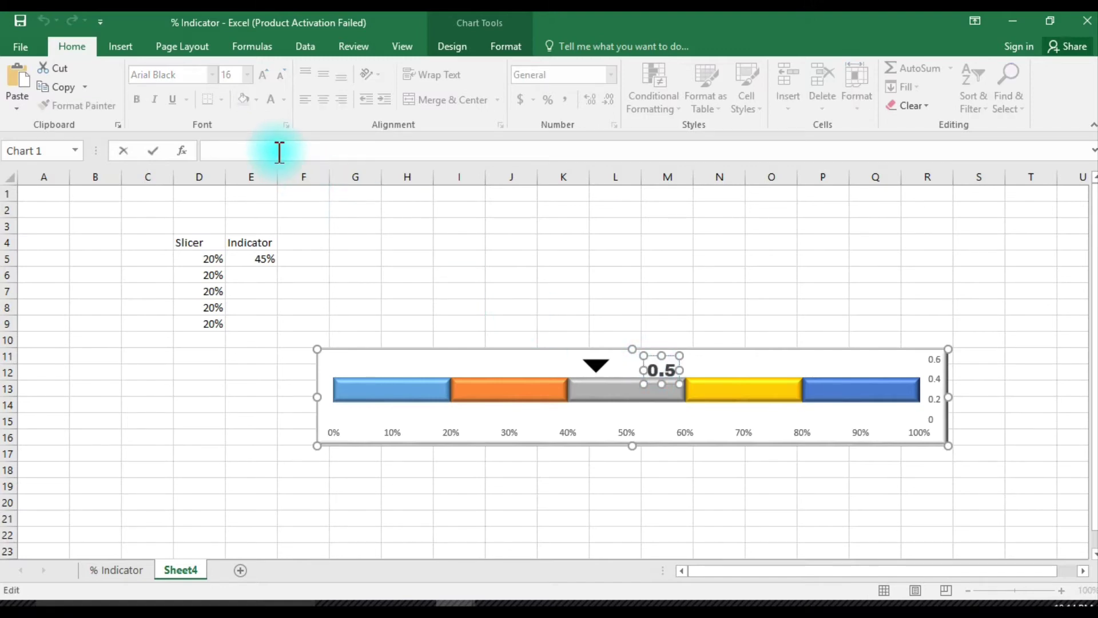
{"action": "type", "text": "="}
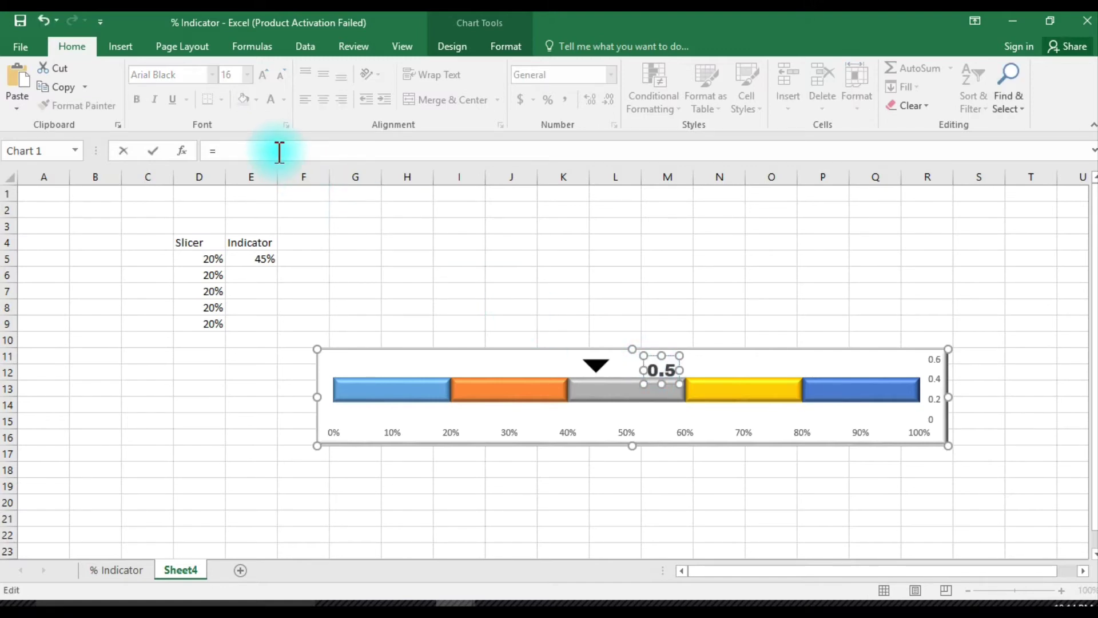
{"action": "left_click", "coordinate": [245, 254]}
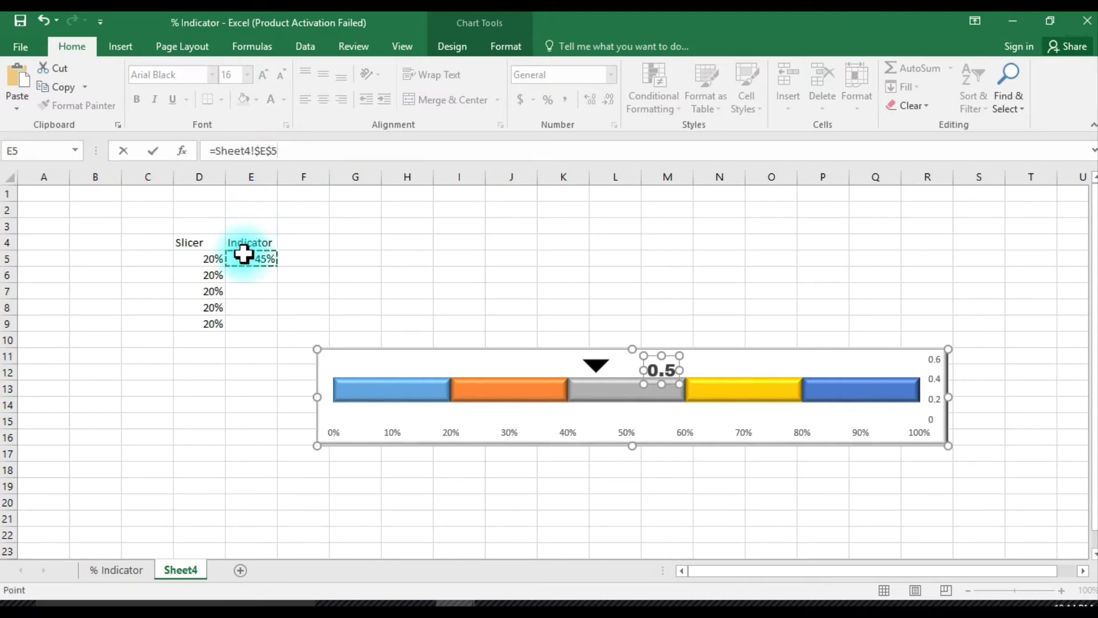
{"action": "key", "text": "Return"}
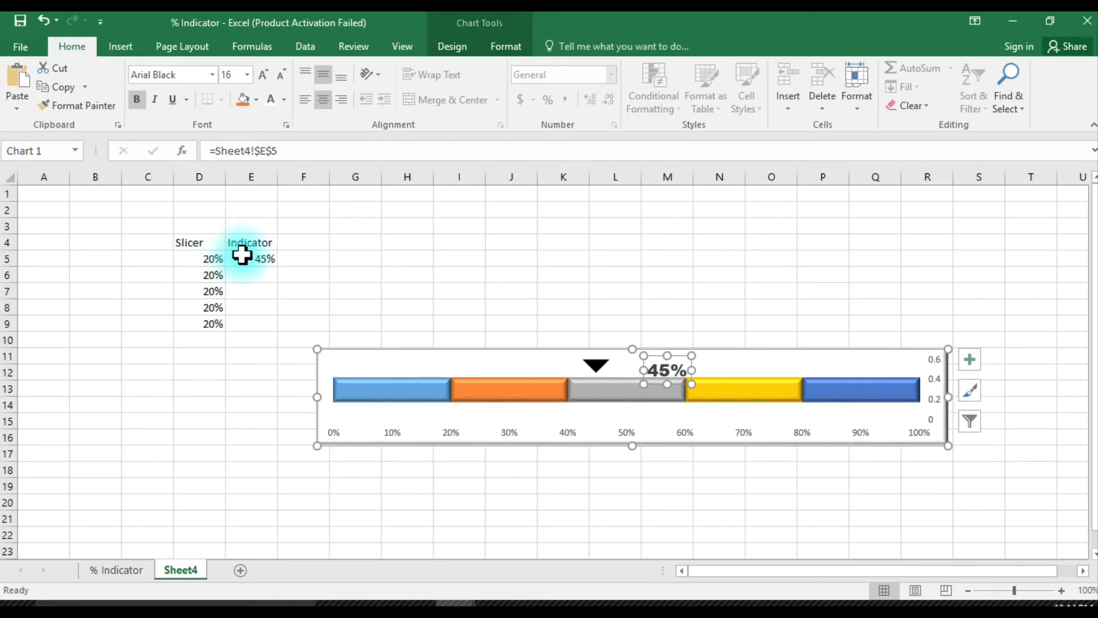
{"action": "left_click", "coordinate": [245, 257]}
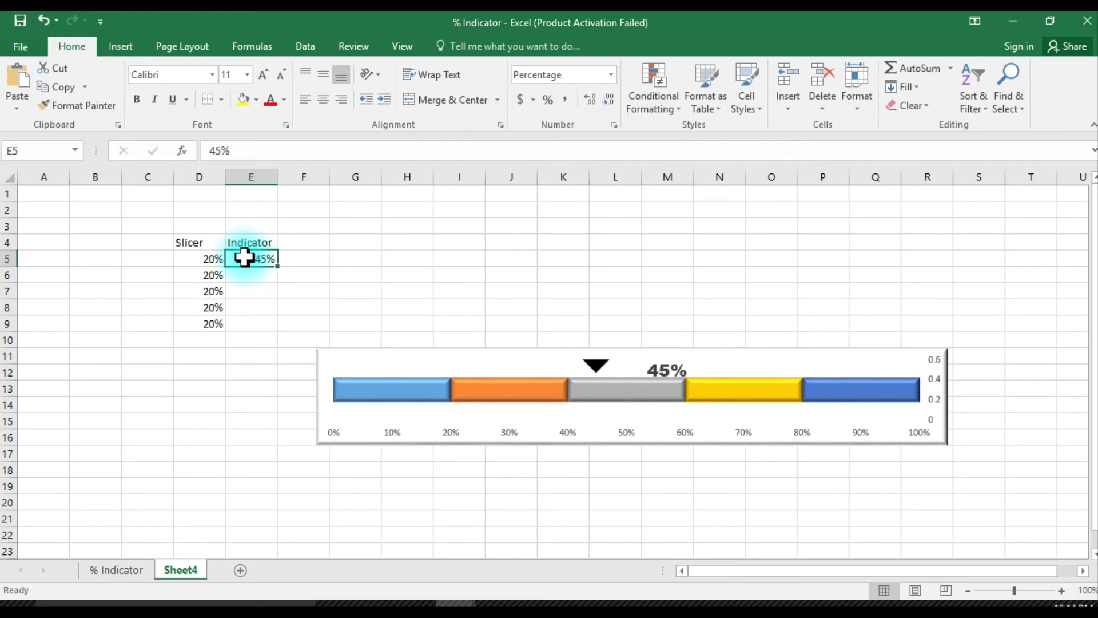
- Enter 78% and then 34% in E5 to check the marker moves
{"action": "type", "text": "78"}
{"action": "key", "text": "Return"}
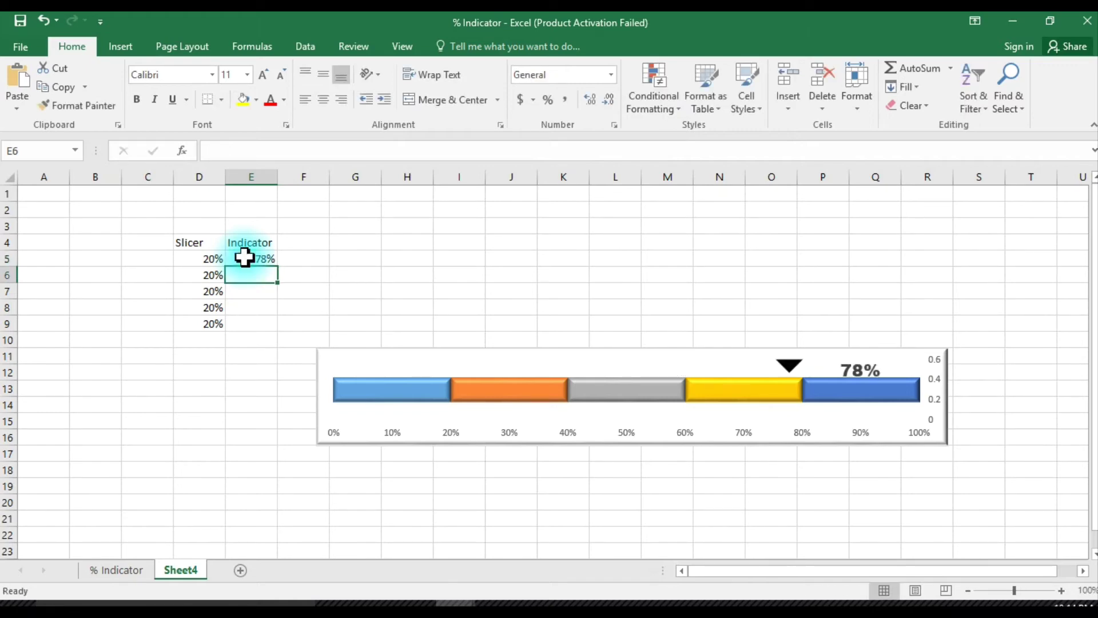
{"action": "left_click", "coordinate": [245, 257]}
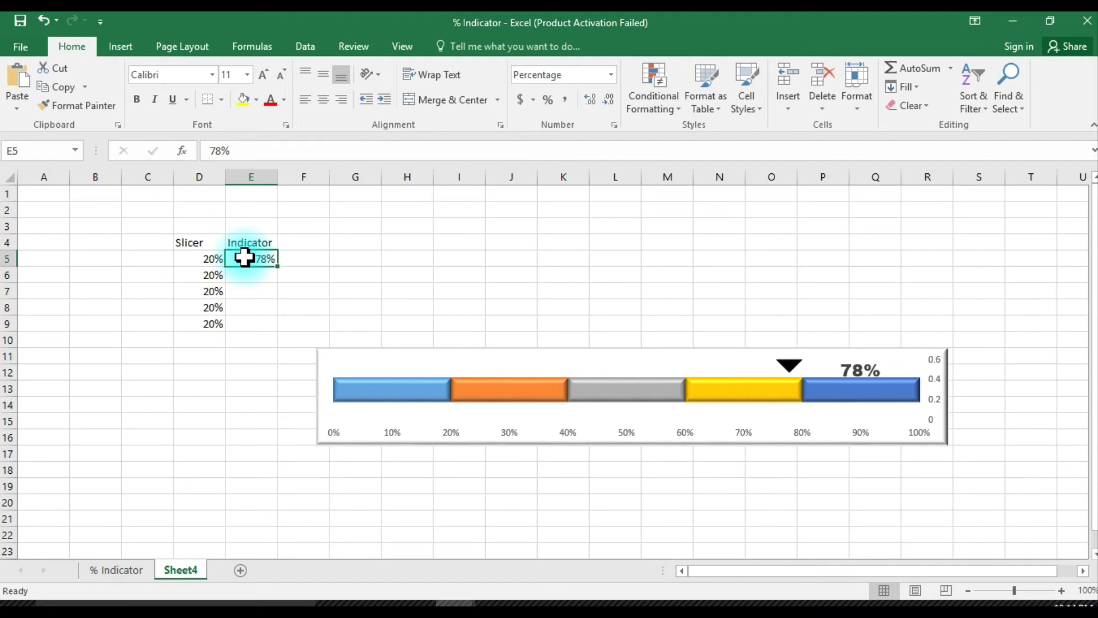
{"action": "type", "text": "34"}
{"action": "key", "text": "Return"}
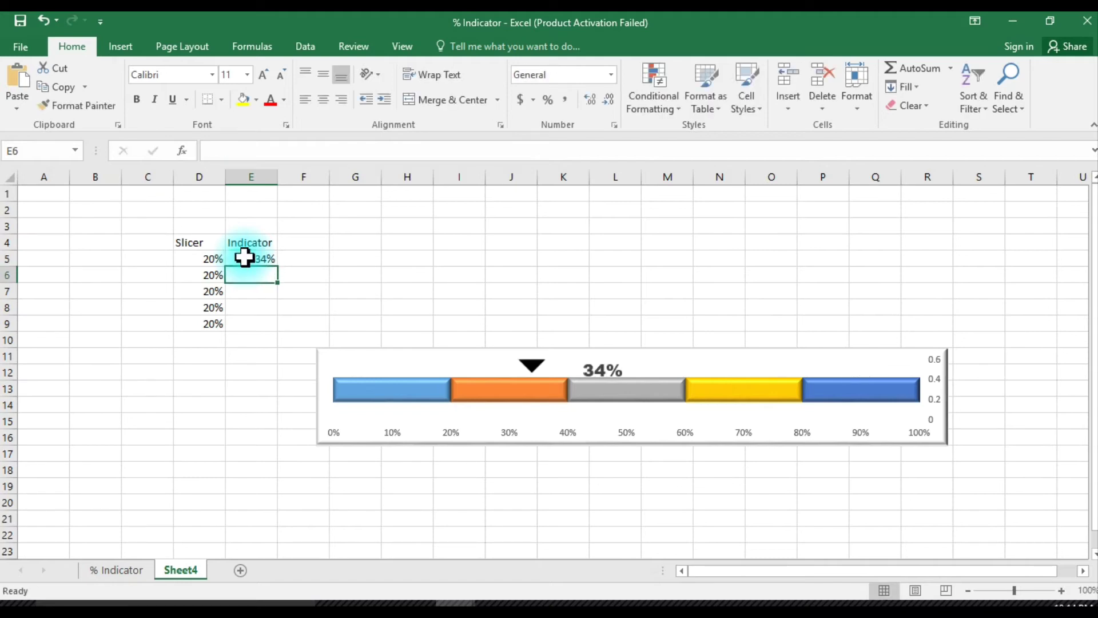
- Set E5 to 56% and delete the chart's 0–0.6 secondary vertical axis
{"action": "left_click", "coordinate": [245, 257]}
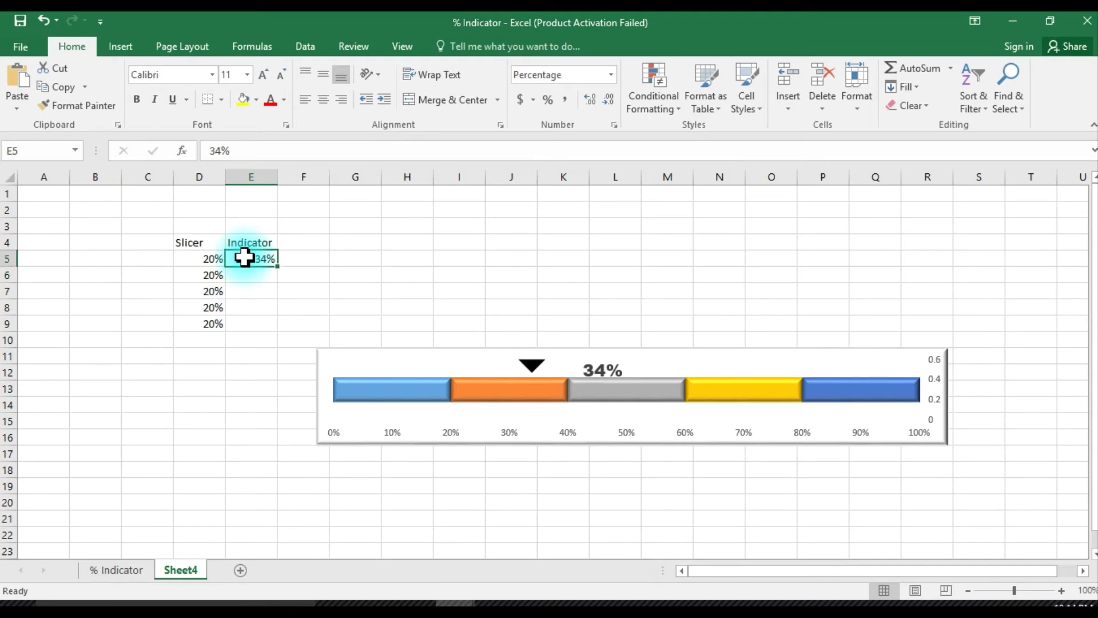
{"action": "type", "text": "56"}
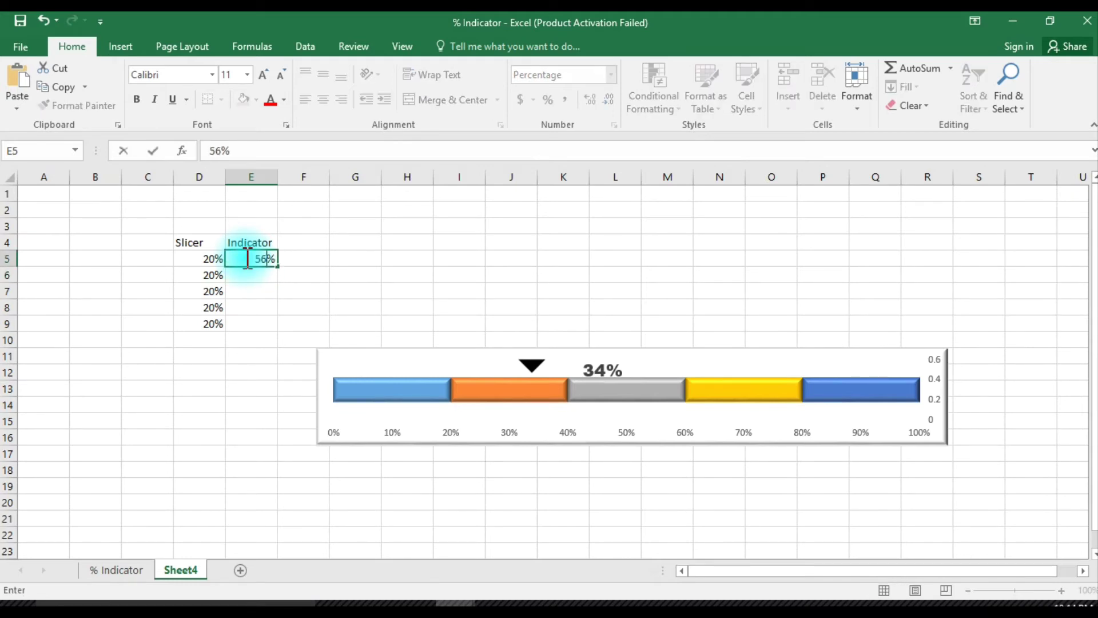
{"action": "key", "text": "Return"}
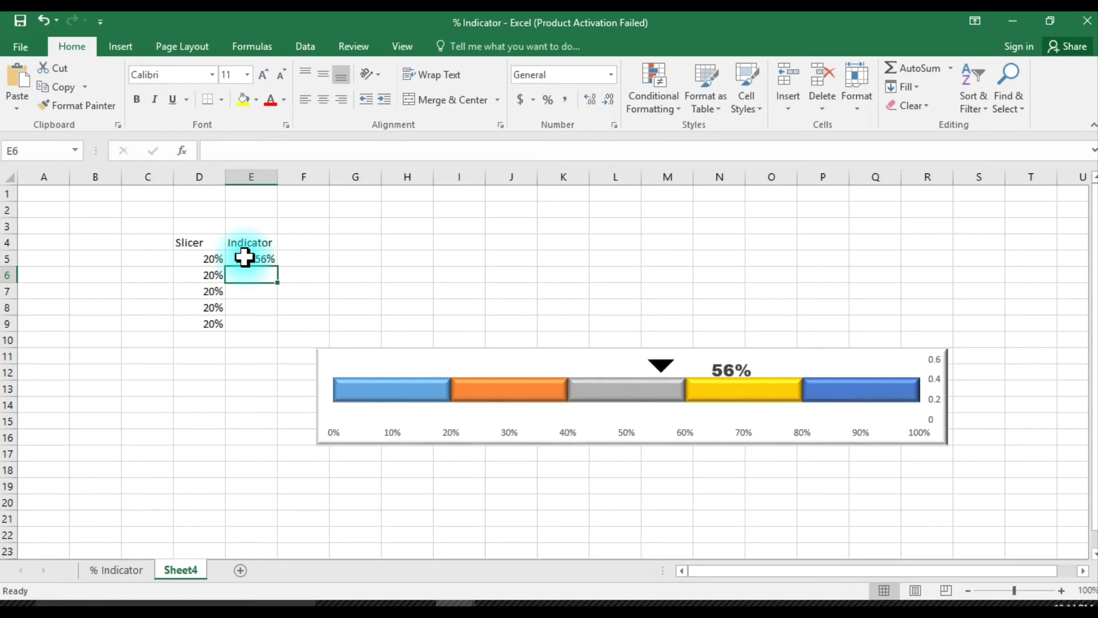
{"action": "left_click", "coordinate": [941, 381]}
{"action": "key", "text": "Delete"}
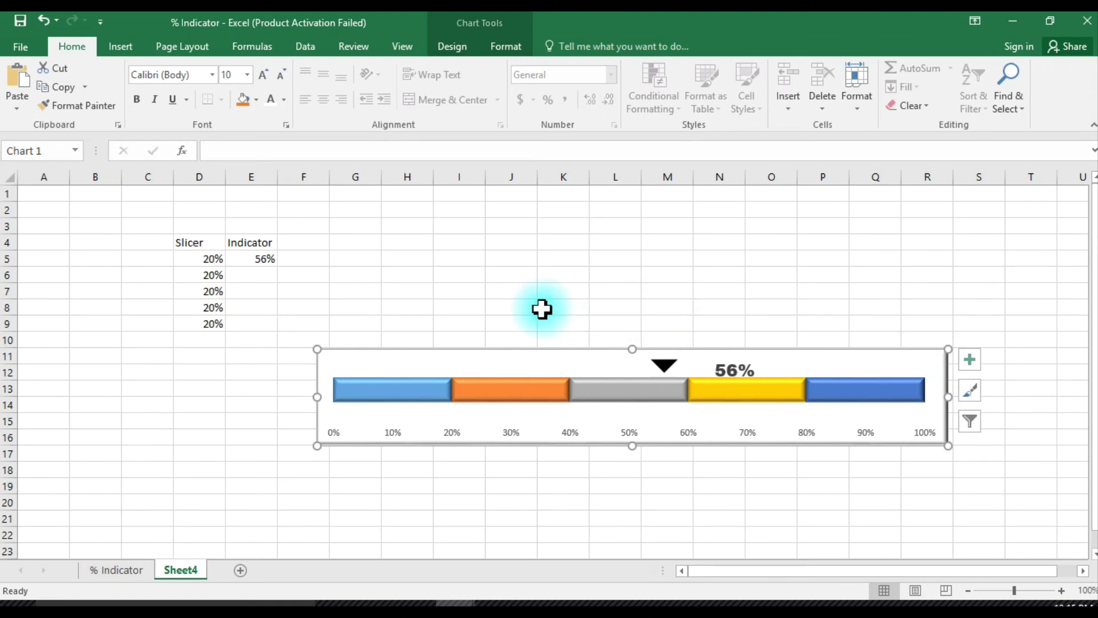
- Pick 67% from the Result dropdown in D7 on the % Indicator sheet, then return to Sheet4
{"action": "left_click", "coordinate": [258, 257]}
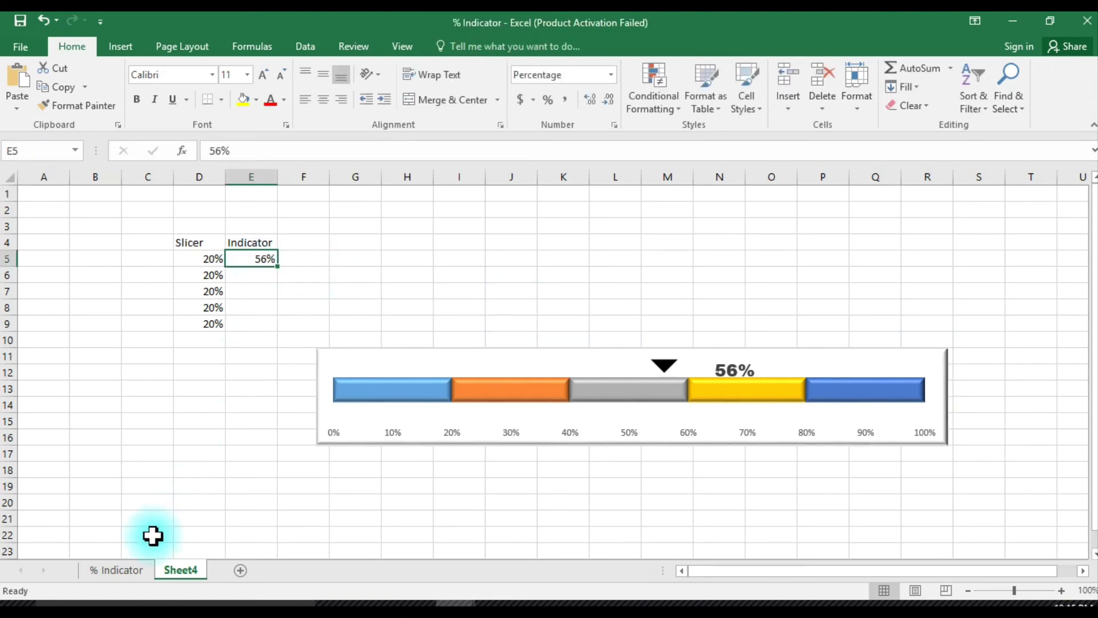
{"action": "left_click", "coordinate": [134, 566]}
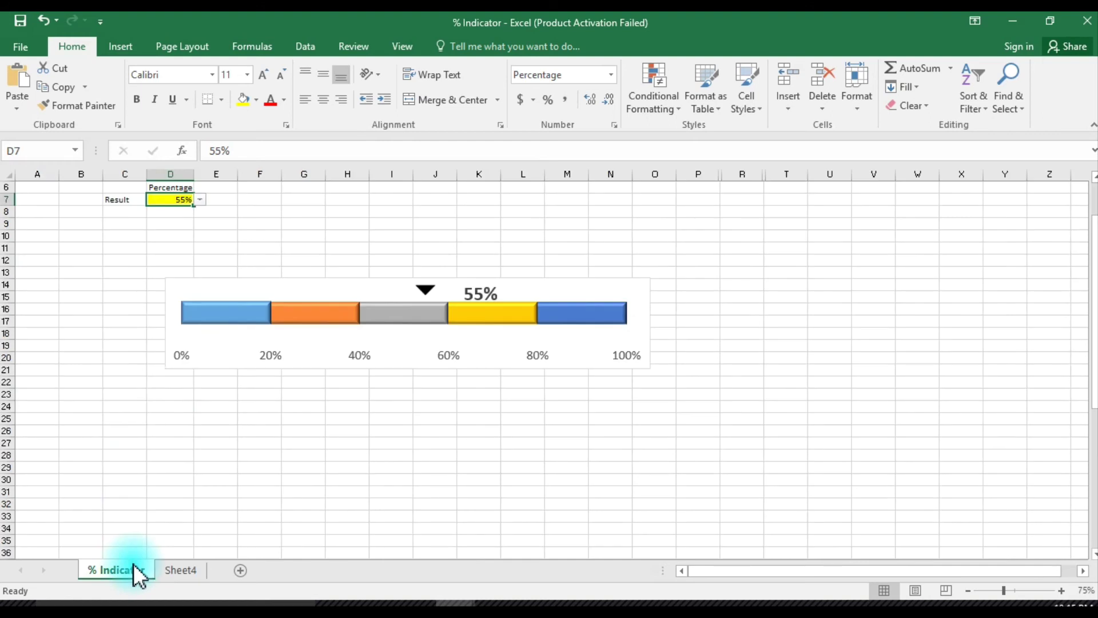
{"action": "left_click", "coordinate": [200, 199]}
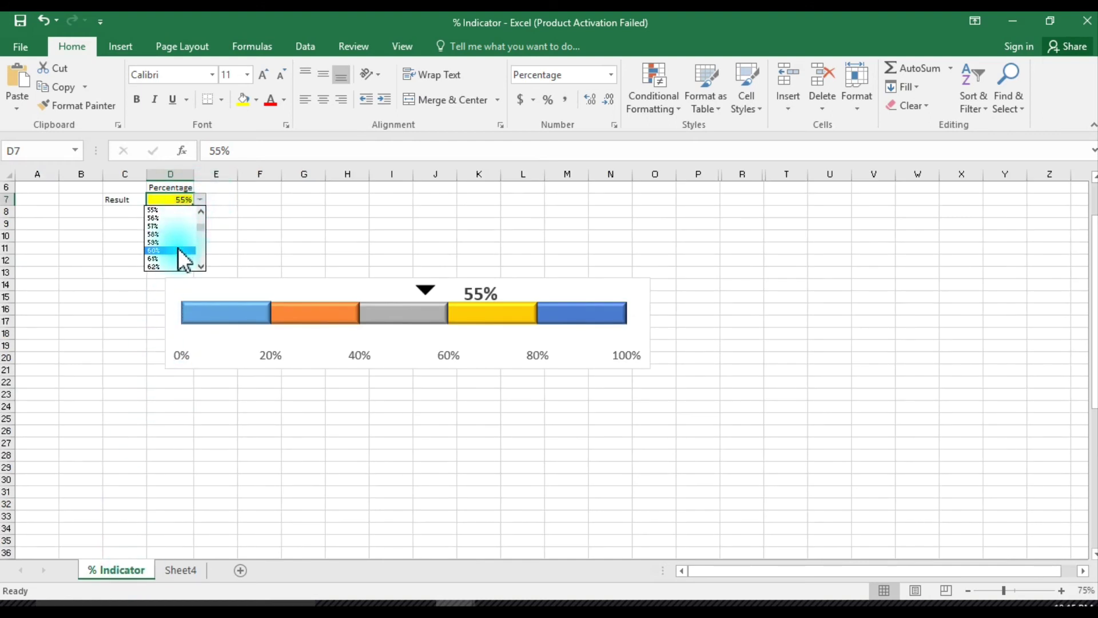
{"action": "left_click_drag", "start_coordinate": [204, 267], "coordinate": [199, 265]}
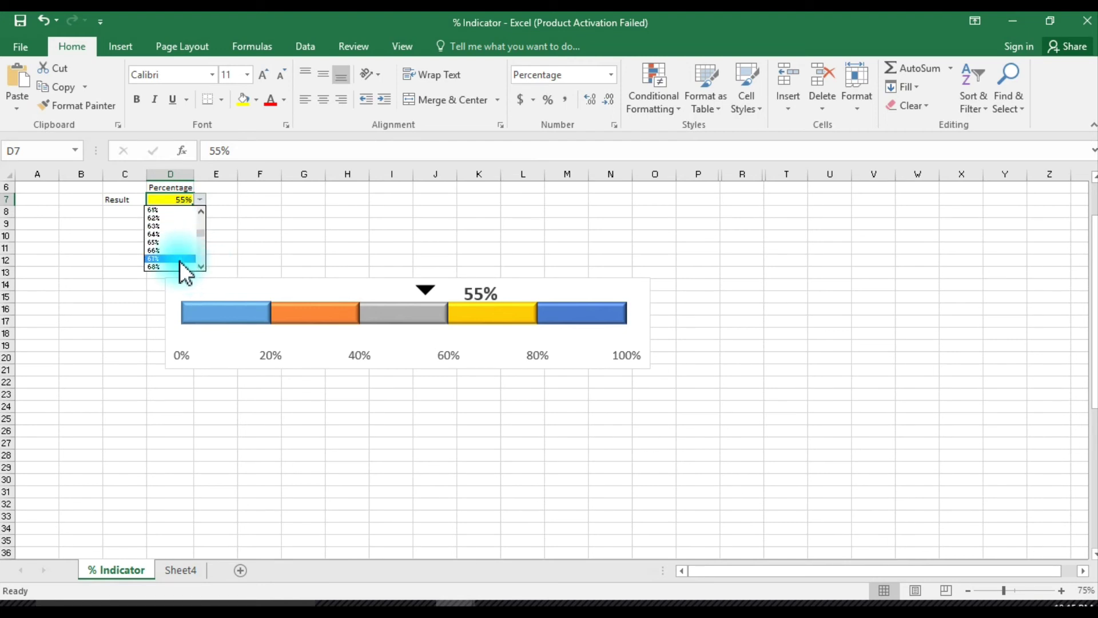
{"action": "left_click", "coordinate": [180, 259]}
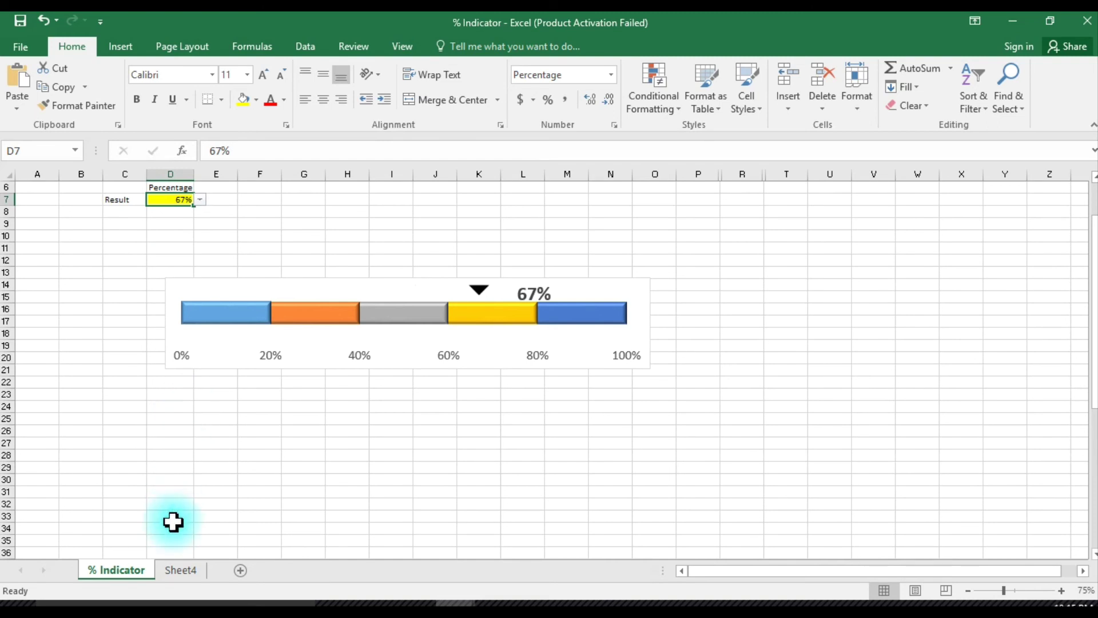
{"action": "left_click", "coordinate": [175, 564]}
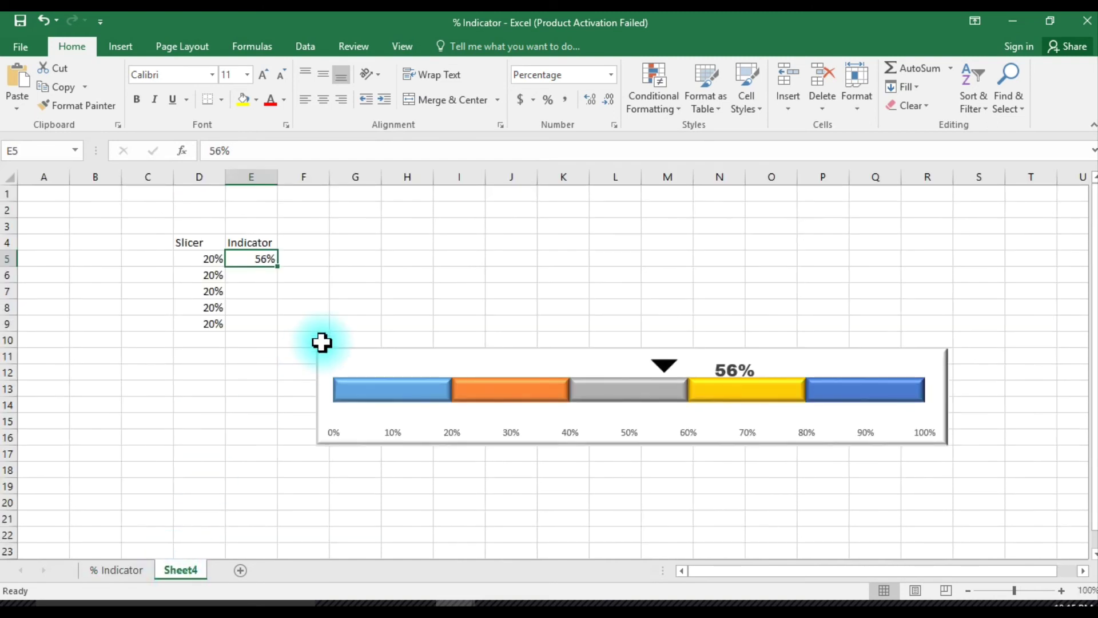
{"action": "left_click", "coordinate": [396, 432]}
{"action": "left_click", "coordinate": [414, 355]}
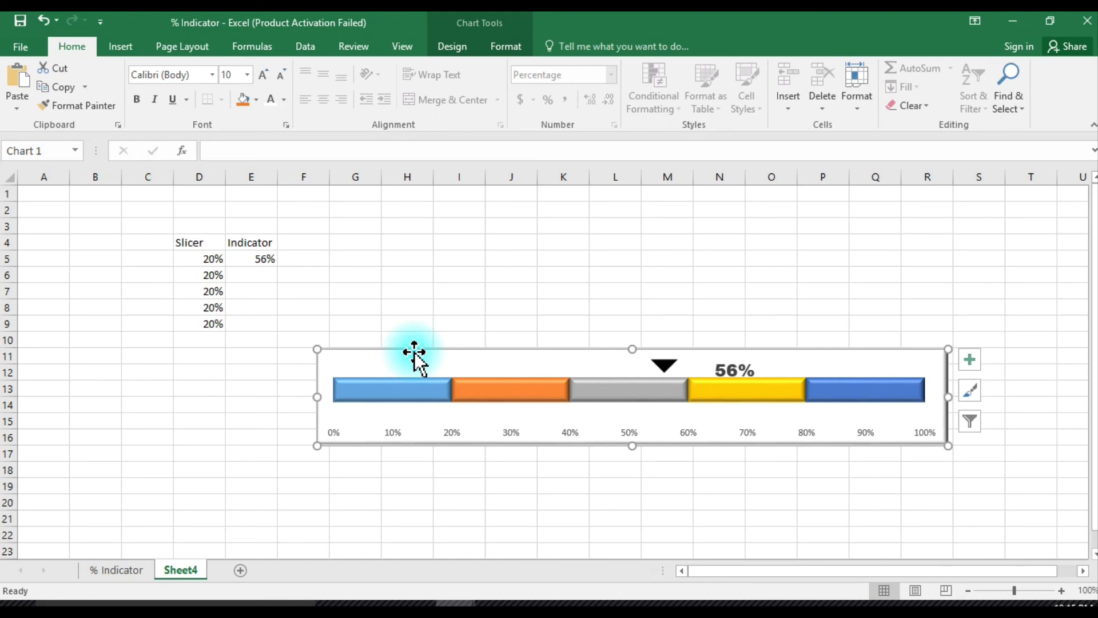
{"action": "left_click_drag", "start_coordinate": [415, 351], "coordinate": [416, 355]}
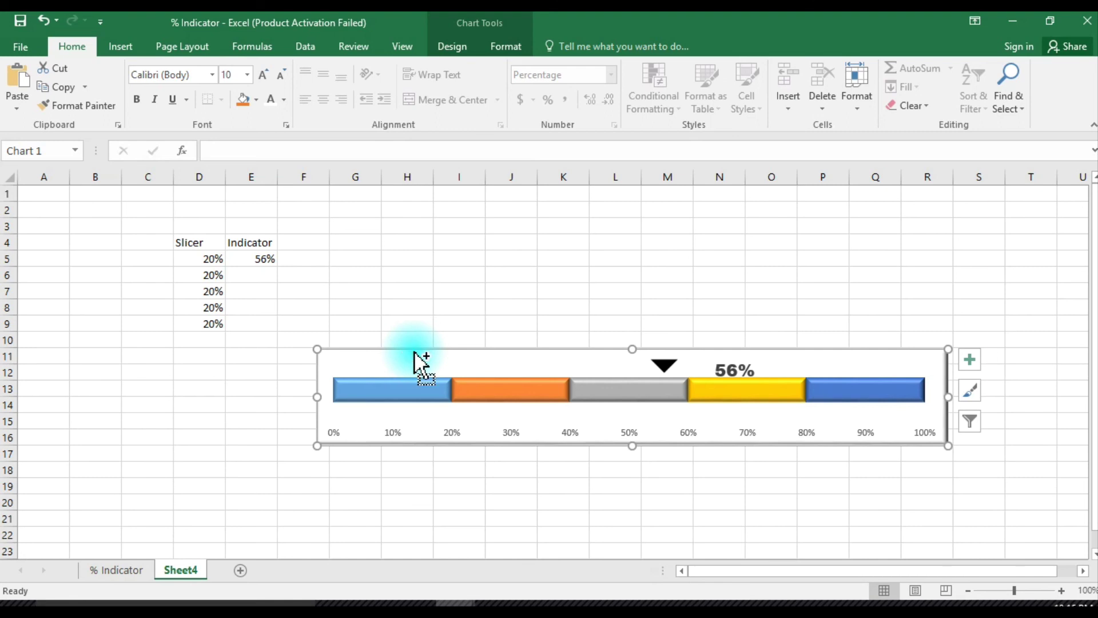